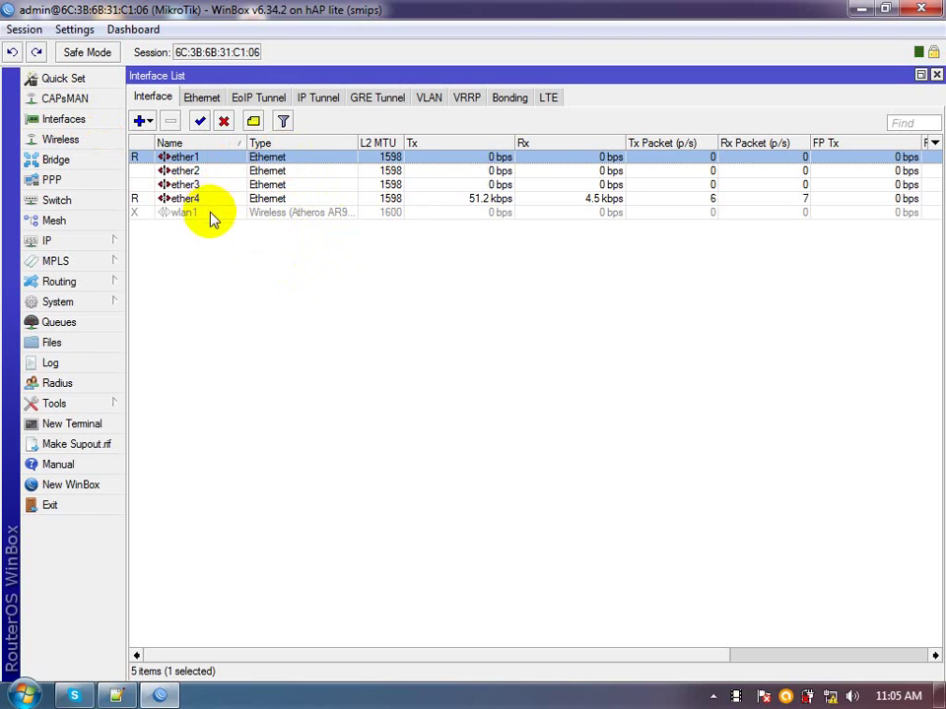
# Start a new IP address entry with ether1 as its interface
pyautogui.click(77, 242)
pyautogui.click(161, 265)
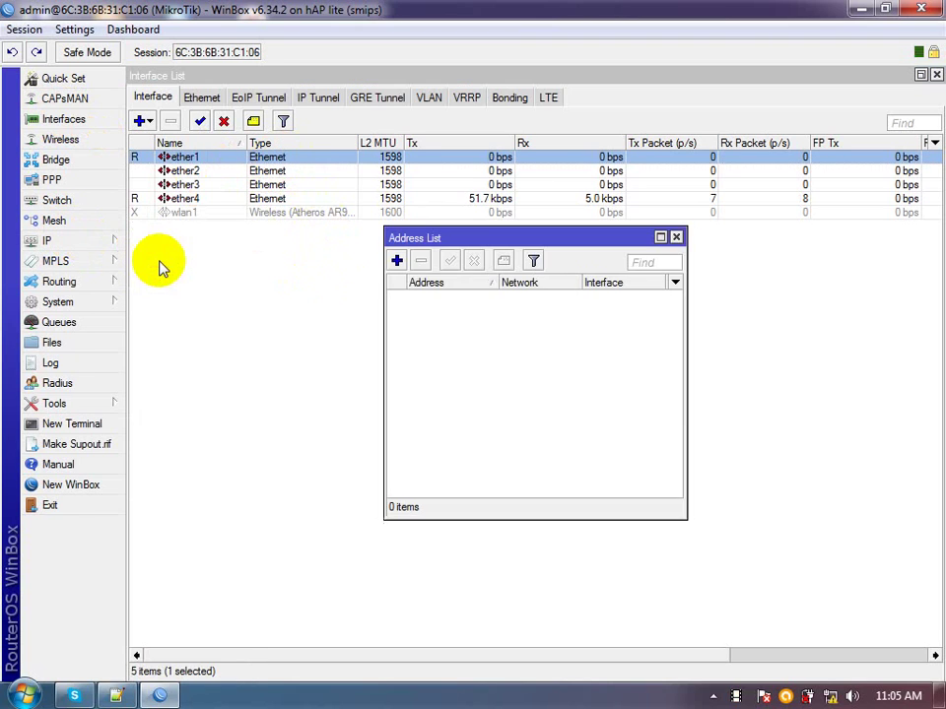
pyautogui.click(396, 260)
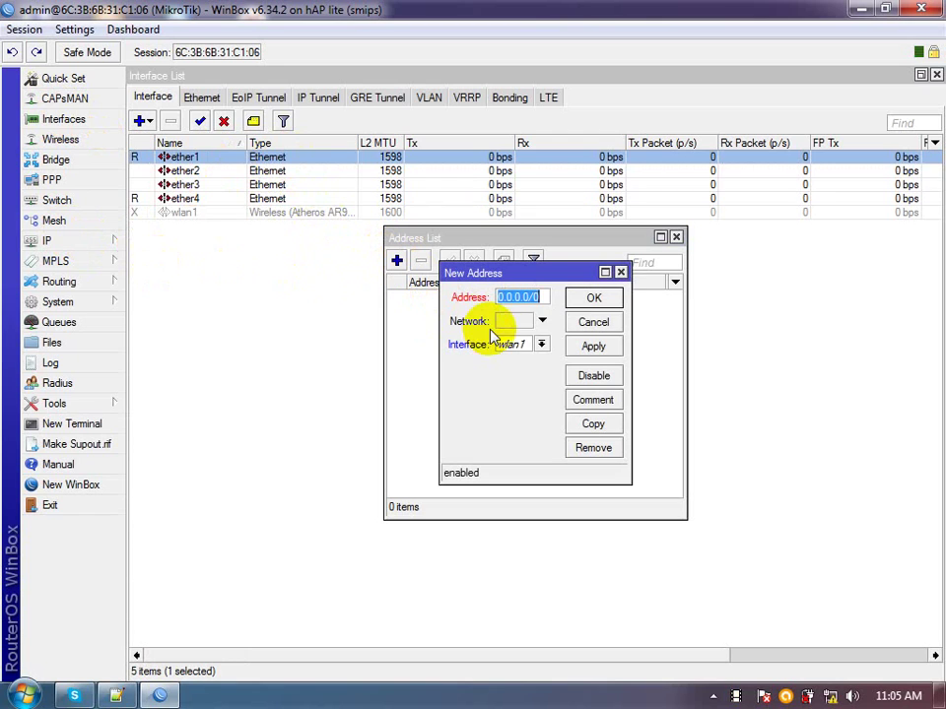
pyautogui.click(540, 344)
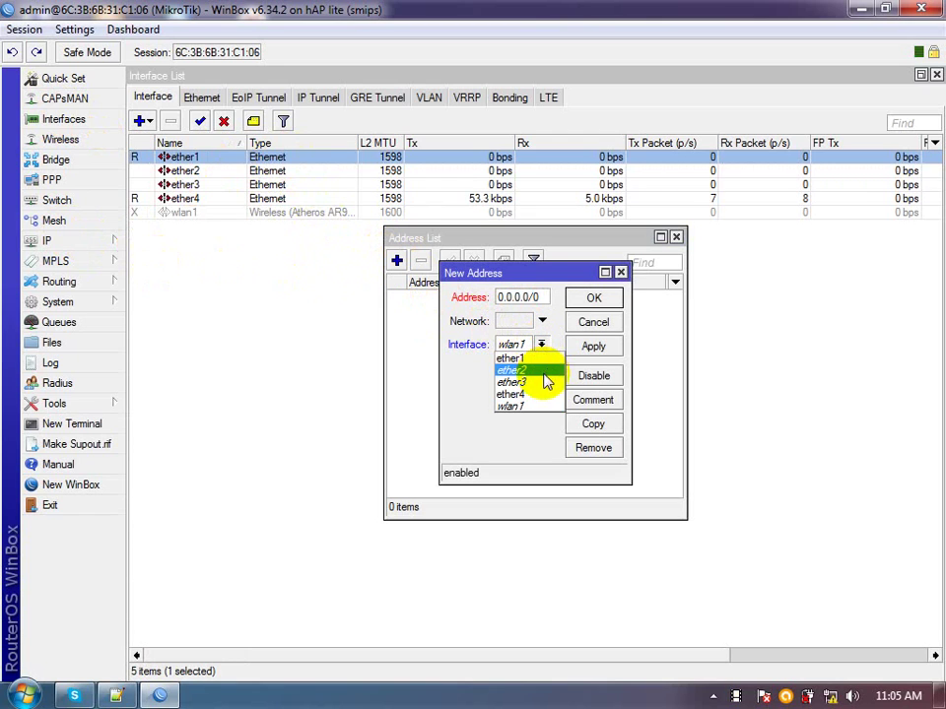
pyautogui.click(545, 359)
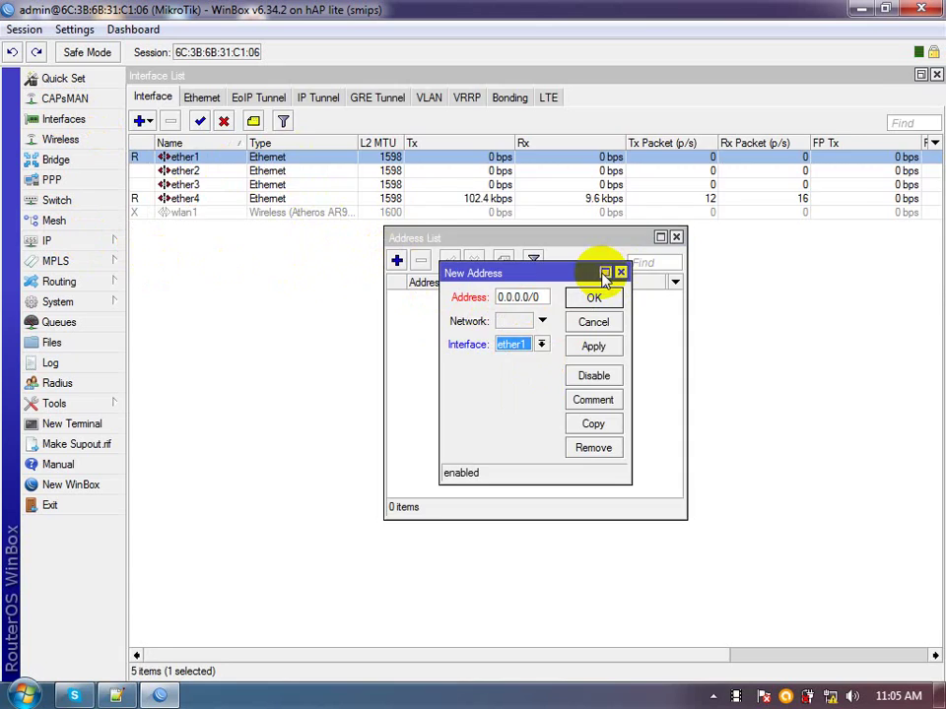
# Enter 192.168.3.2/24 as ether1's address, save it, and close the Address List
pyautogui.click(605, 274)
pyautogui.moveTo(349, 100); pyautogui.dragTo(103, 109)
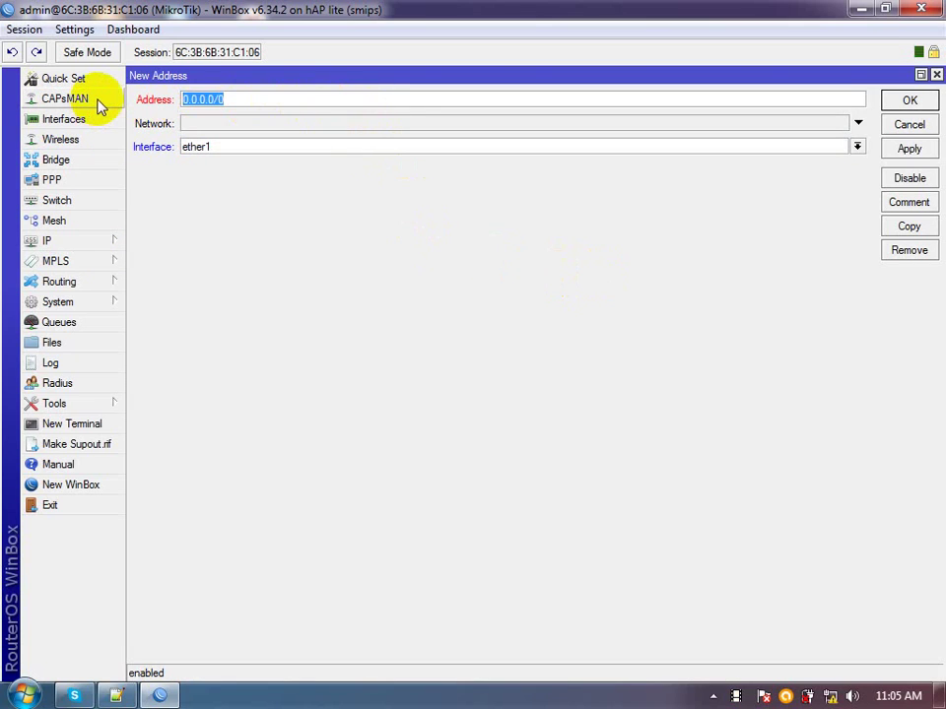
pyautogui.write('18')
pyautogui.write('2.16')
pyautogui.write('8.3.1')
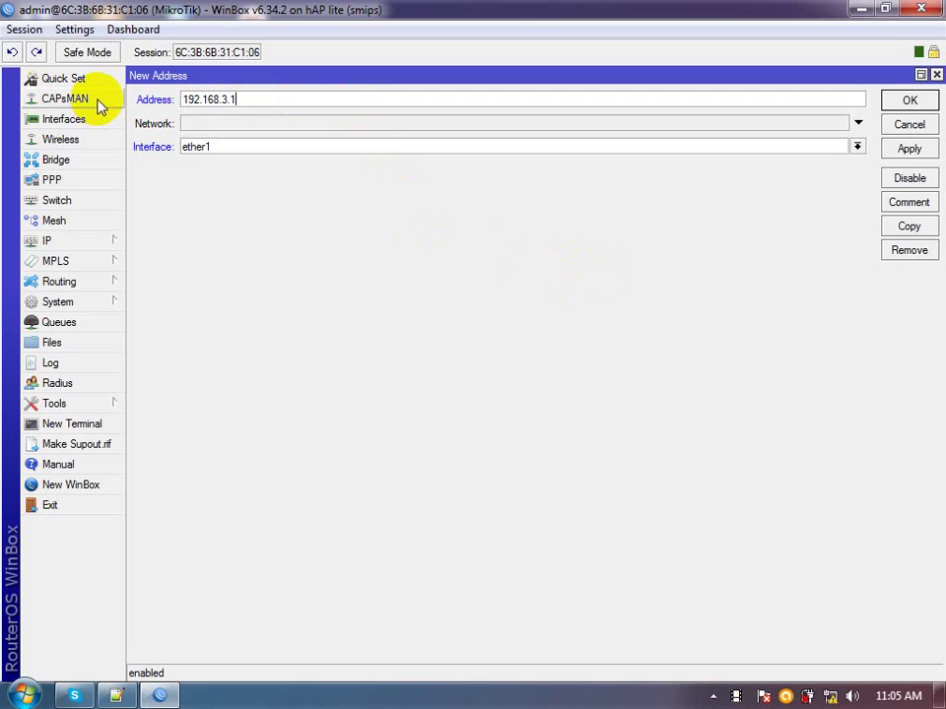
pyautogui.press('BackSpace')
pyautogui.write('2/24')
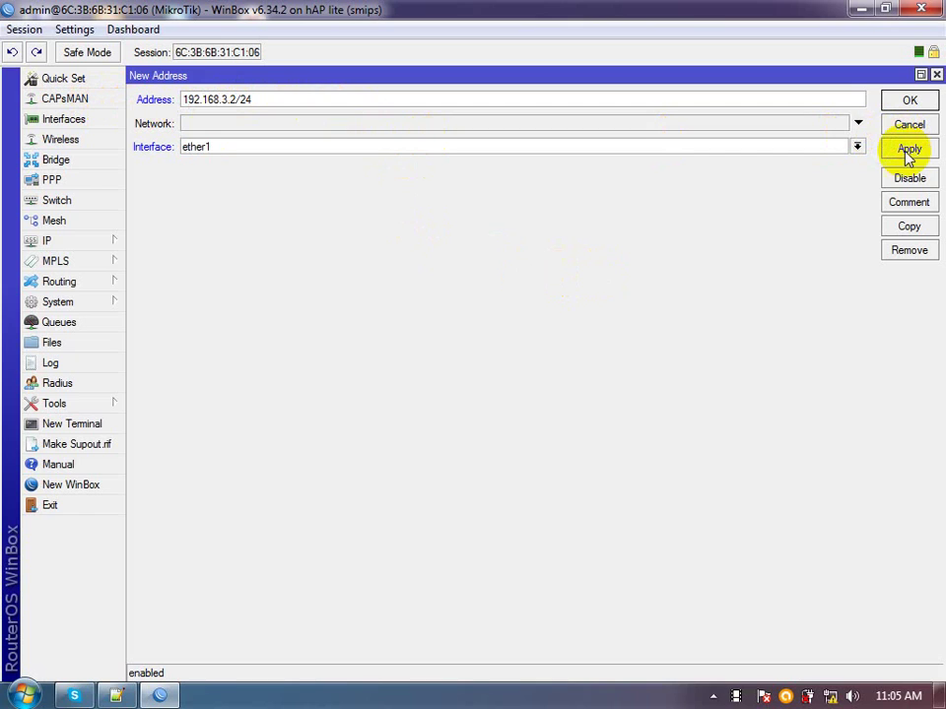
pyautogui.click(909, 150)
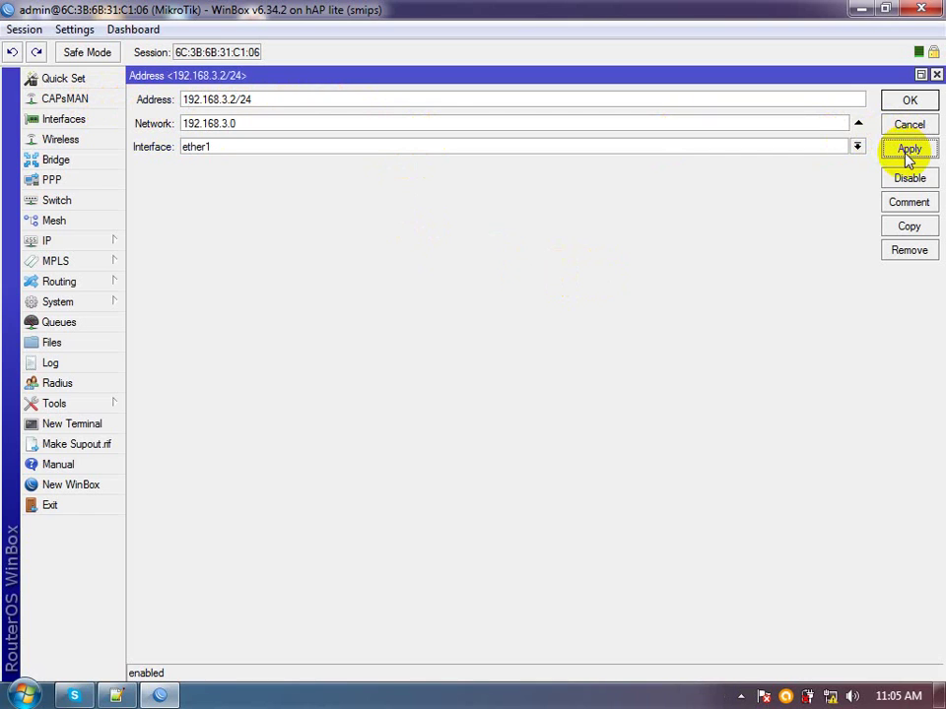
pyautogui.click(909, 103)
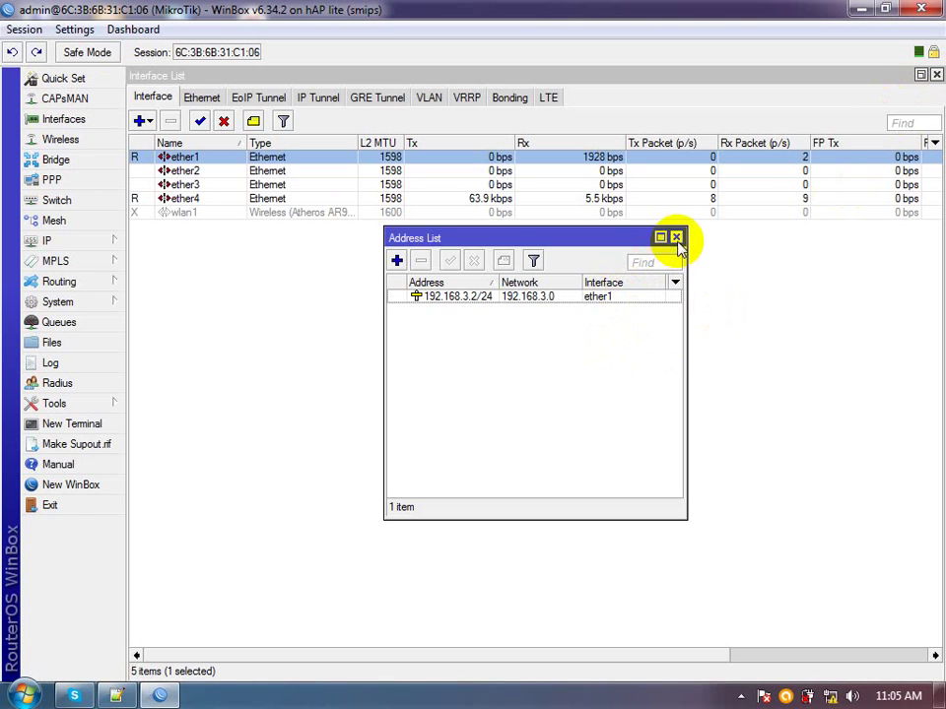
pyautogui.click(677, 239)
pyautogui.click(290, 334)
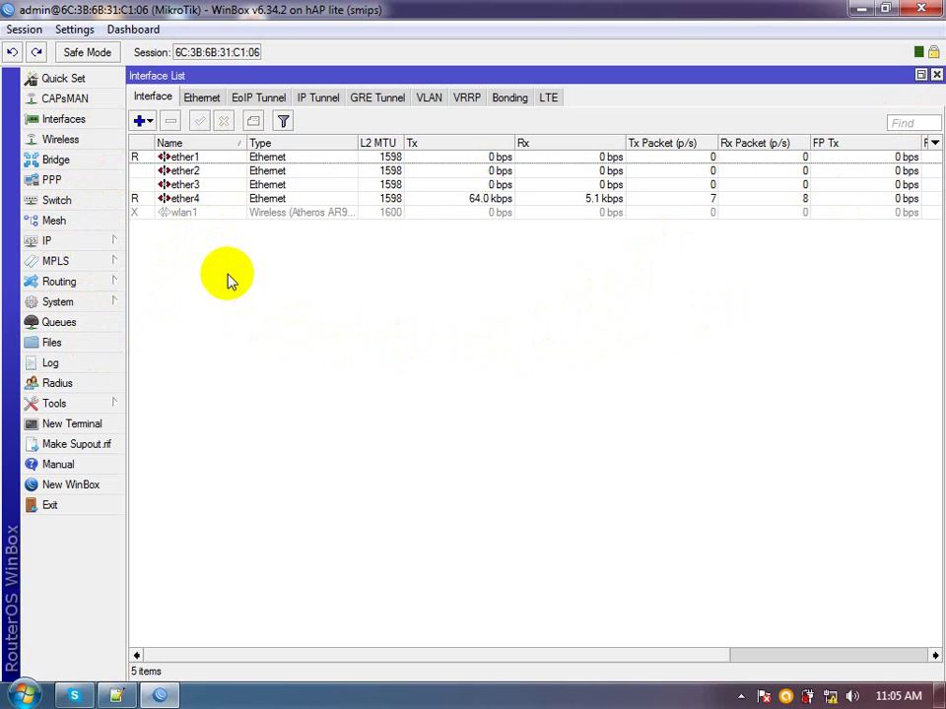
# Set DNS servers 202.134.1.10 and 202.134.0.155 with Allow Remote Requests enabled
pyautogui.click(105, 249)
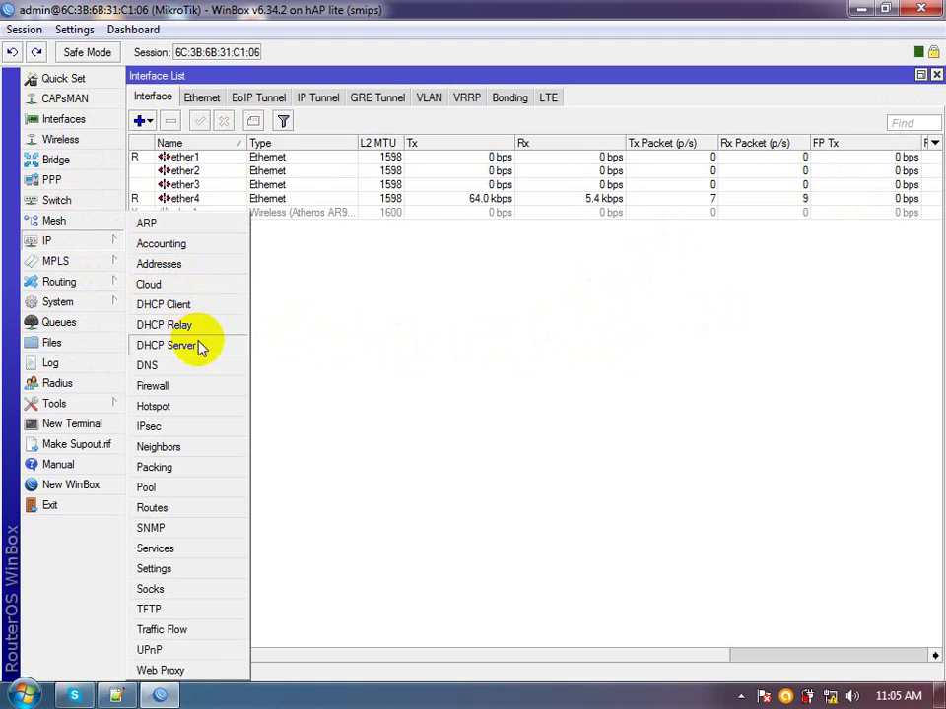
pyautogui.click(196, 367)
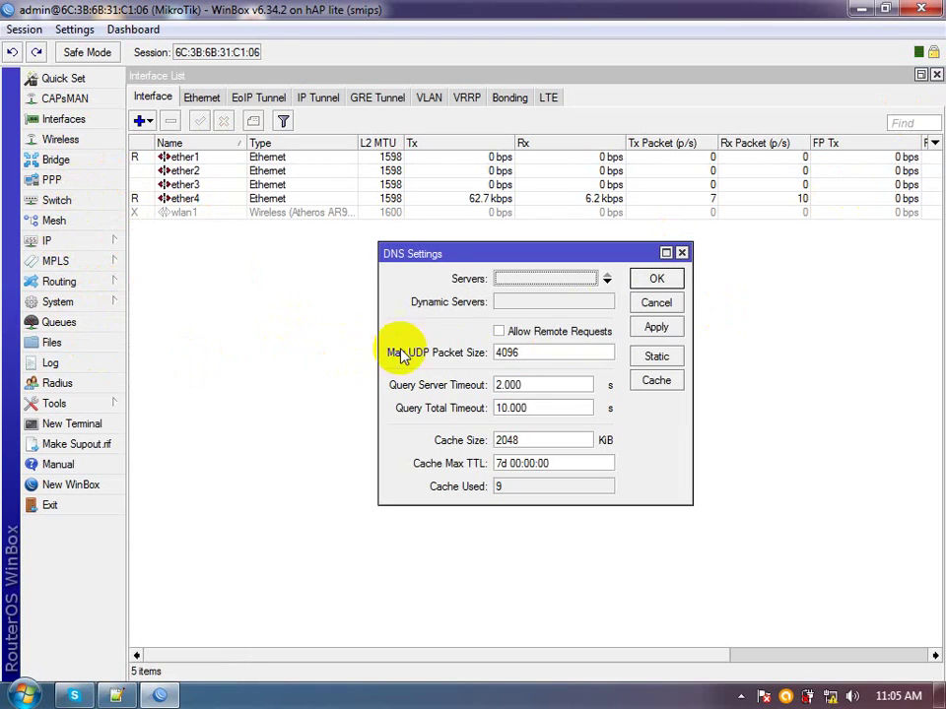
pyautogui.click(543, 279)
pyautogui.write('202.134.1.10')
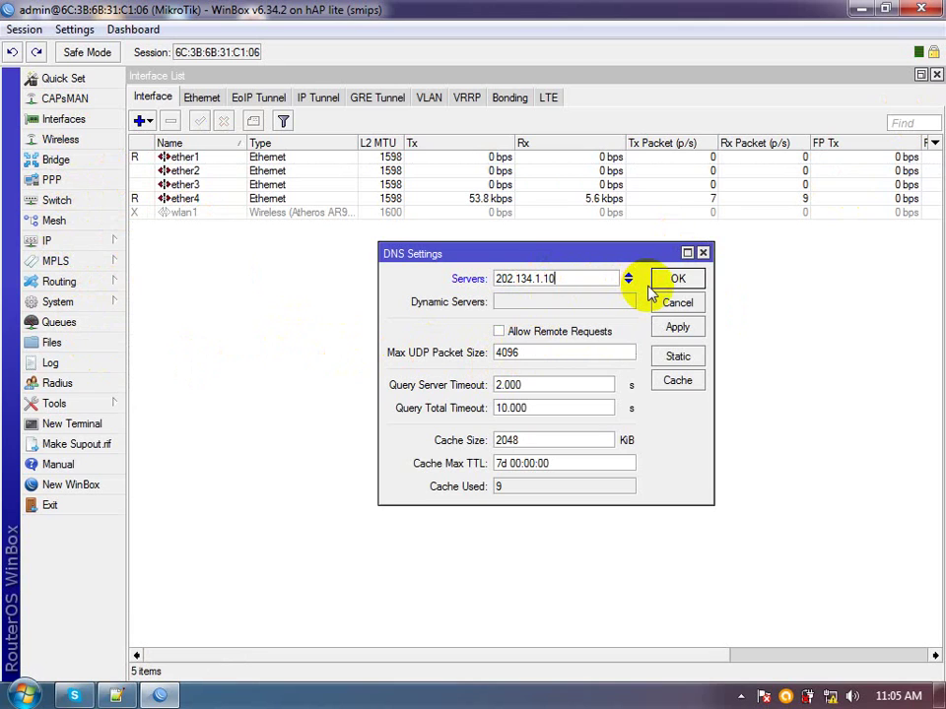
pyautogui.click(632, 281)
pyautogui.write('202.134.0.155')
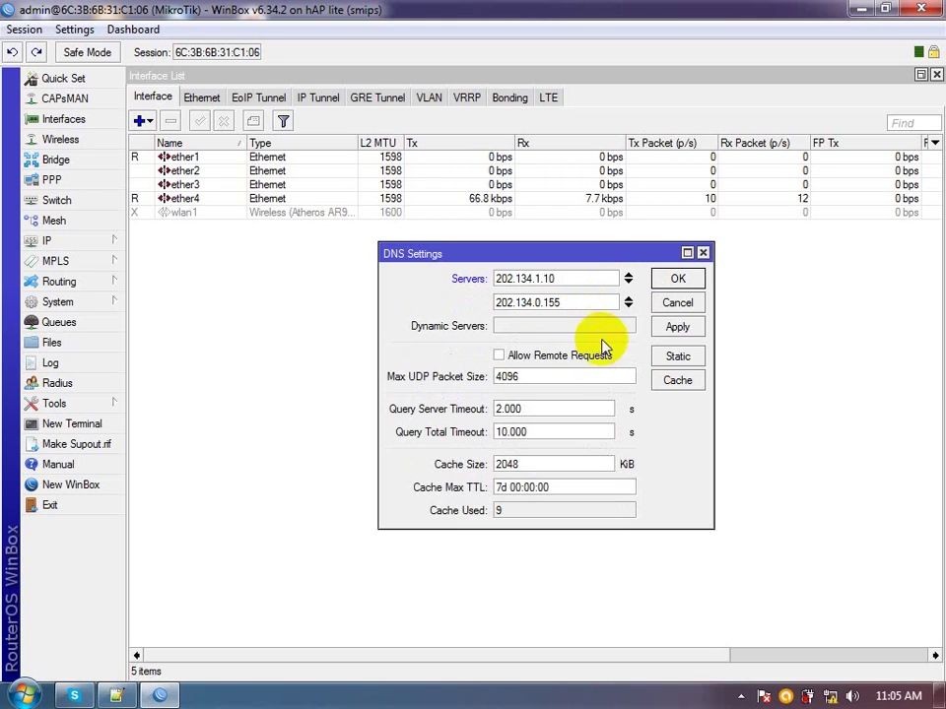
pyautogui.click(588, 359)
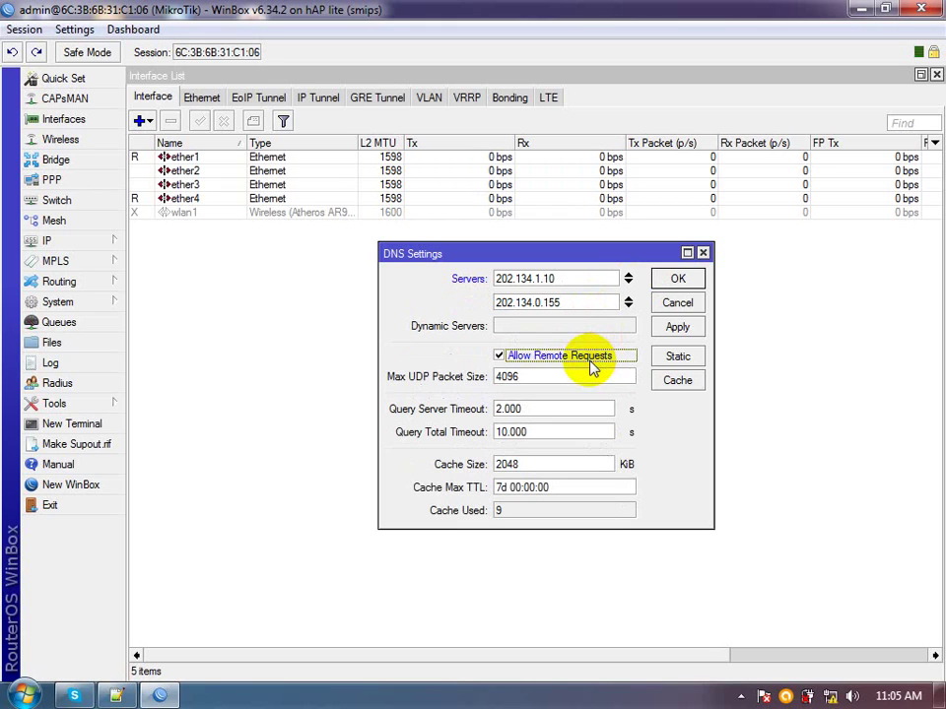
pyautogui.click(667, 332)
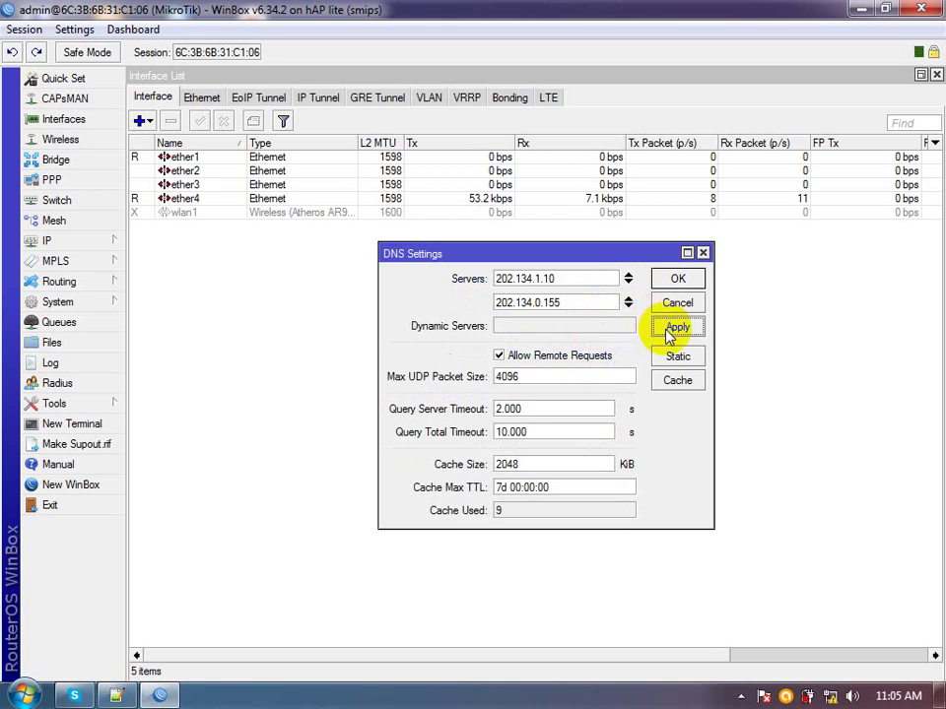
pyautogui.click(675, 284)
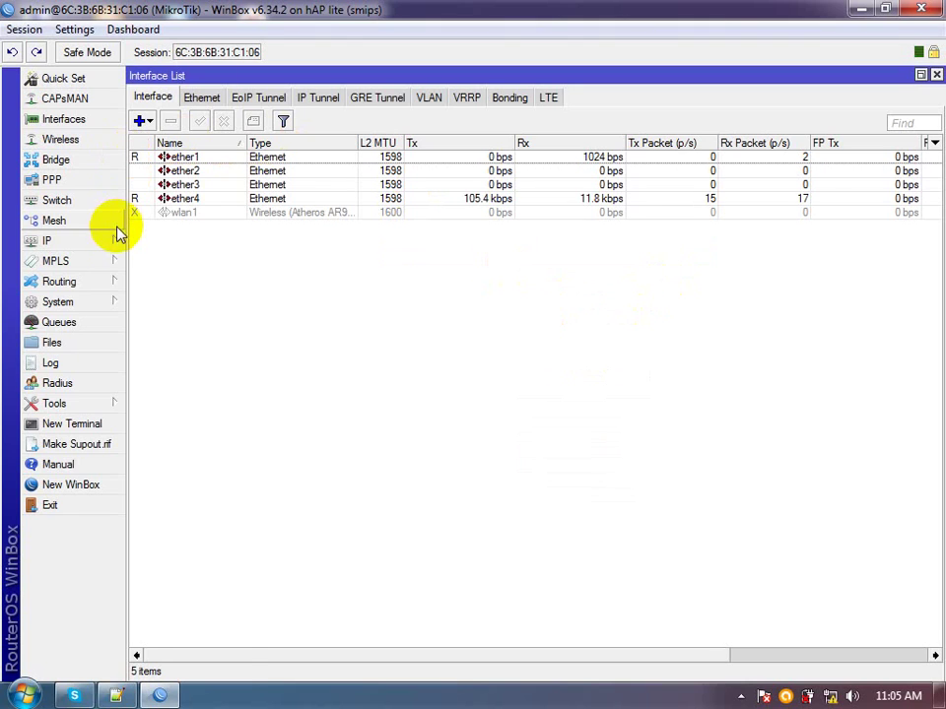
pyautogui.click(116, 241)
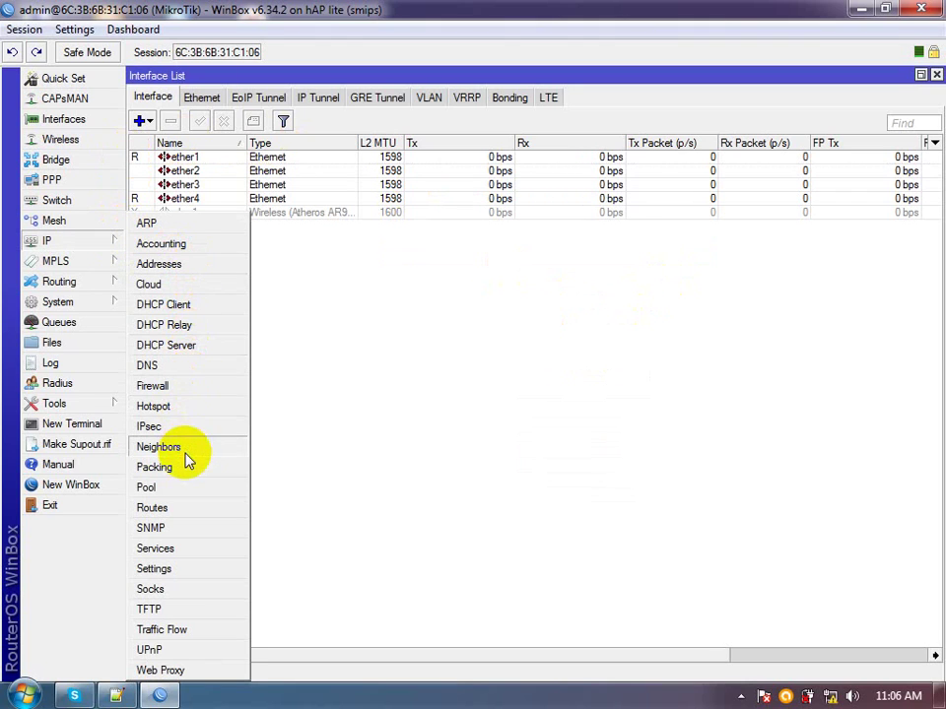
# Add route 0.0.0.0/0 via gateway 192.168.3.1, then close the Route and Interface lists
pyautogui.click(178, 508)
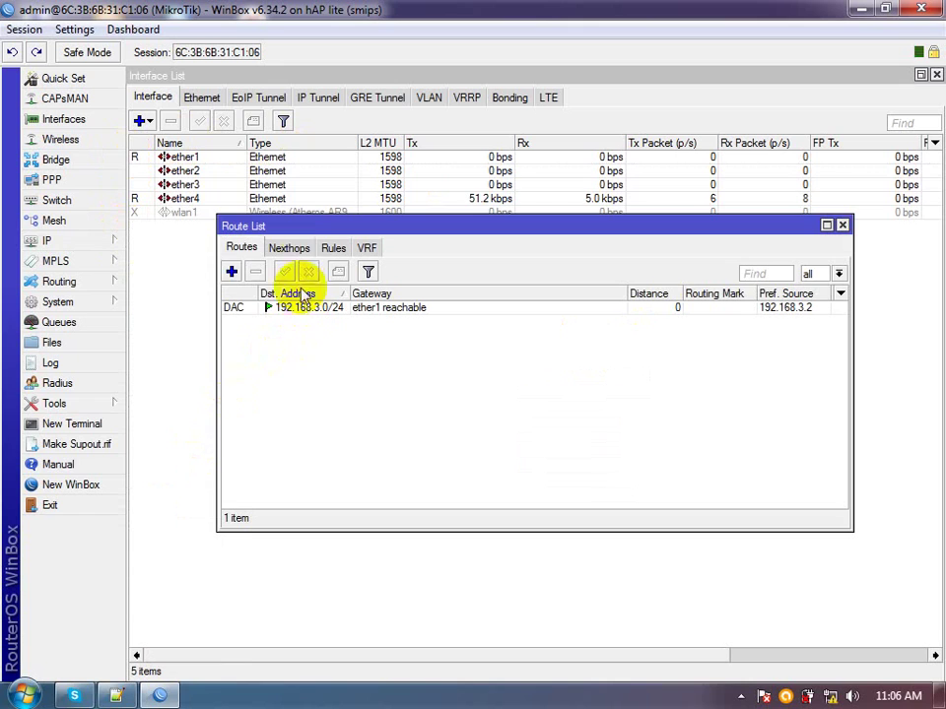
pyautogui.click(232, 271)
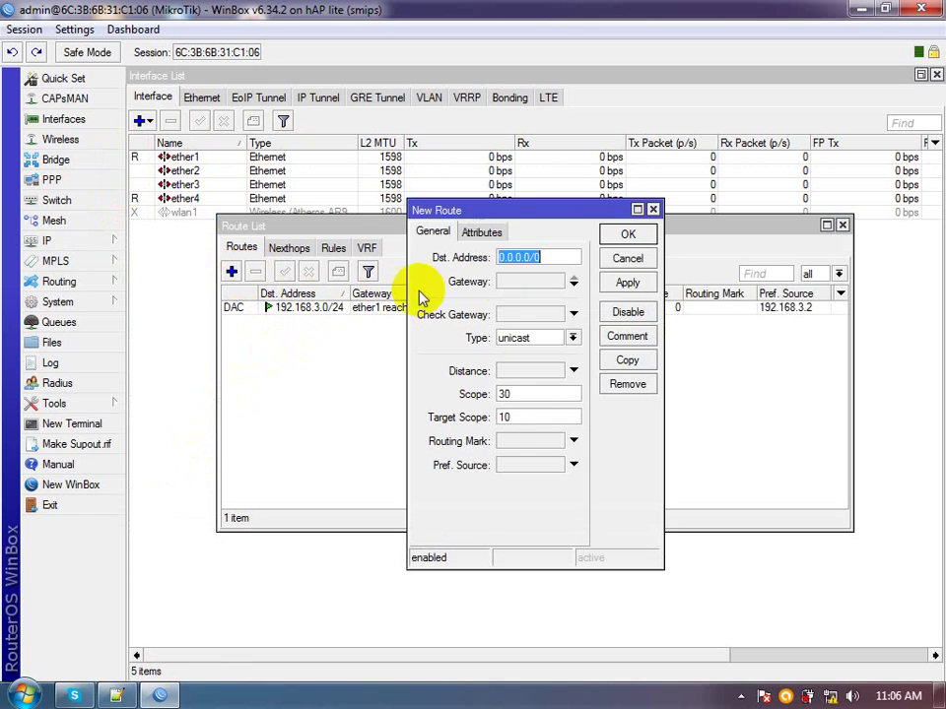
pyautogui.doubleClick(600, 213)
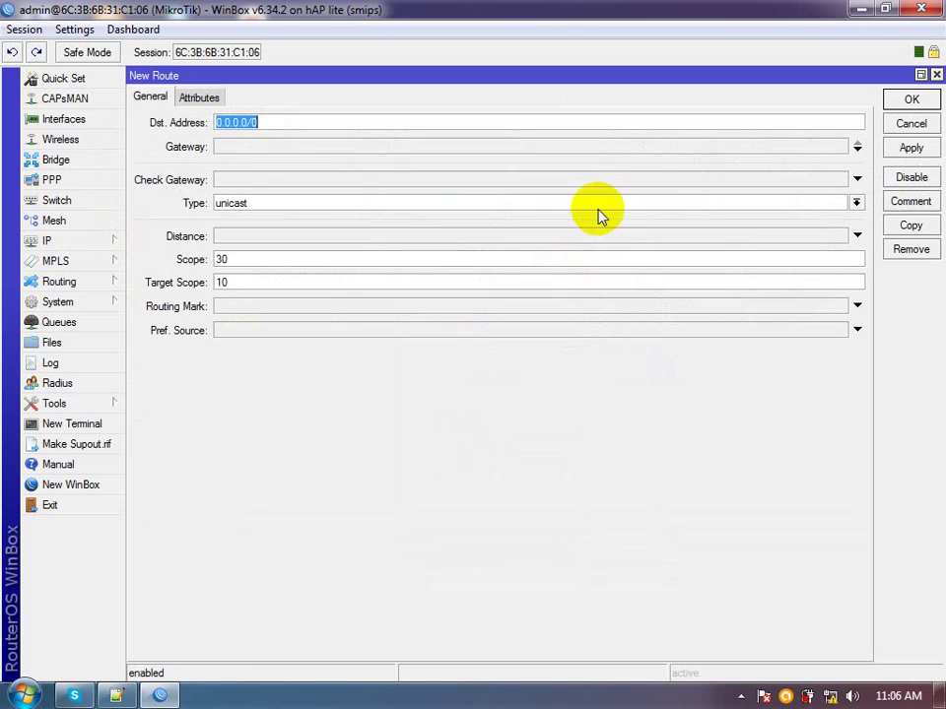
pyautogui.click(266, 150)
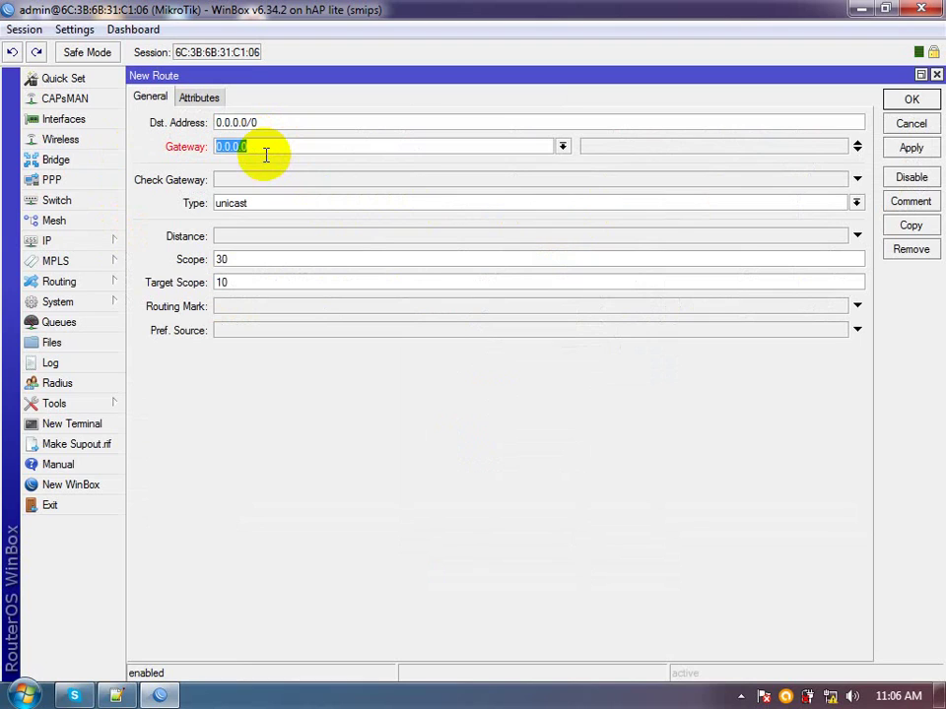
pyautogui.write('192.168.3.1')
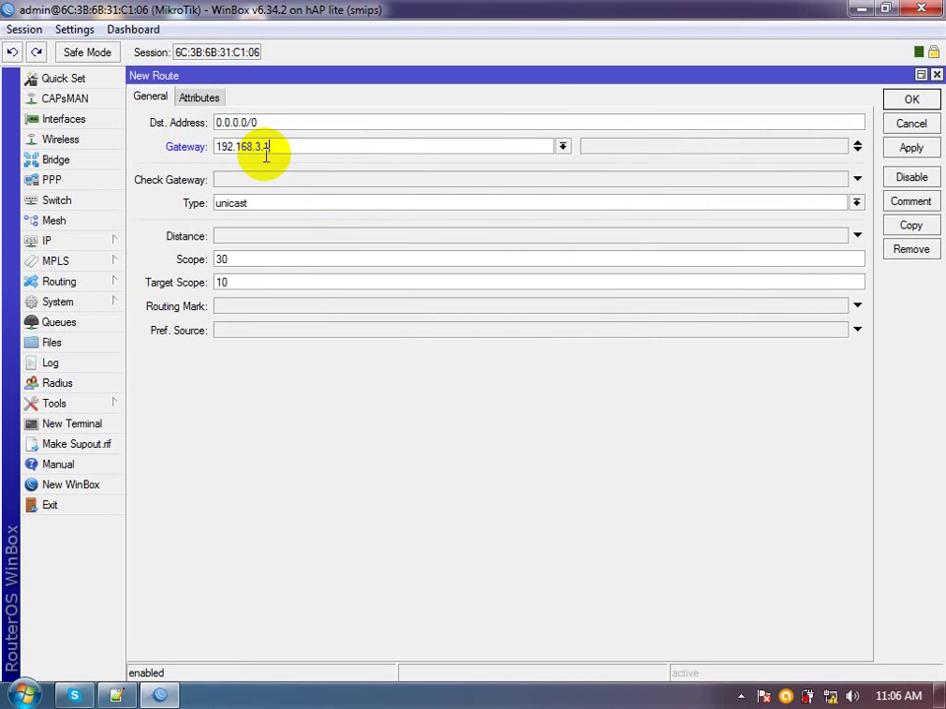
pyautogui.click(911, 150)
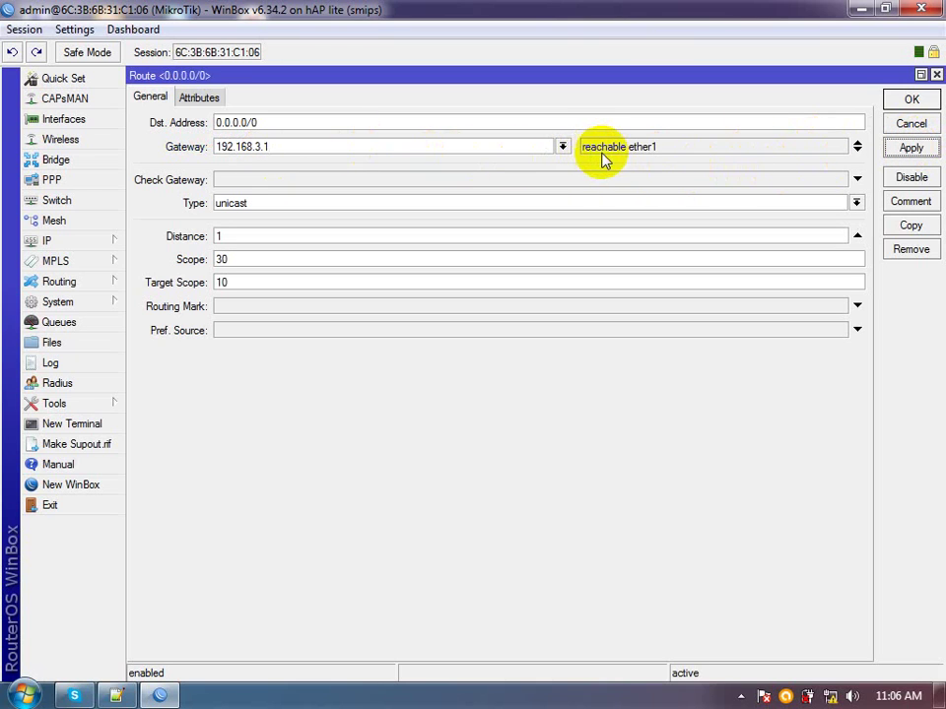
pyautogui.click(899, 99)
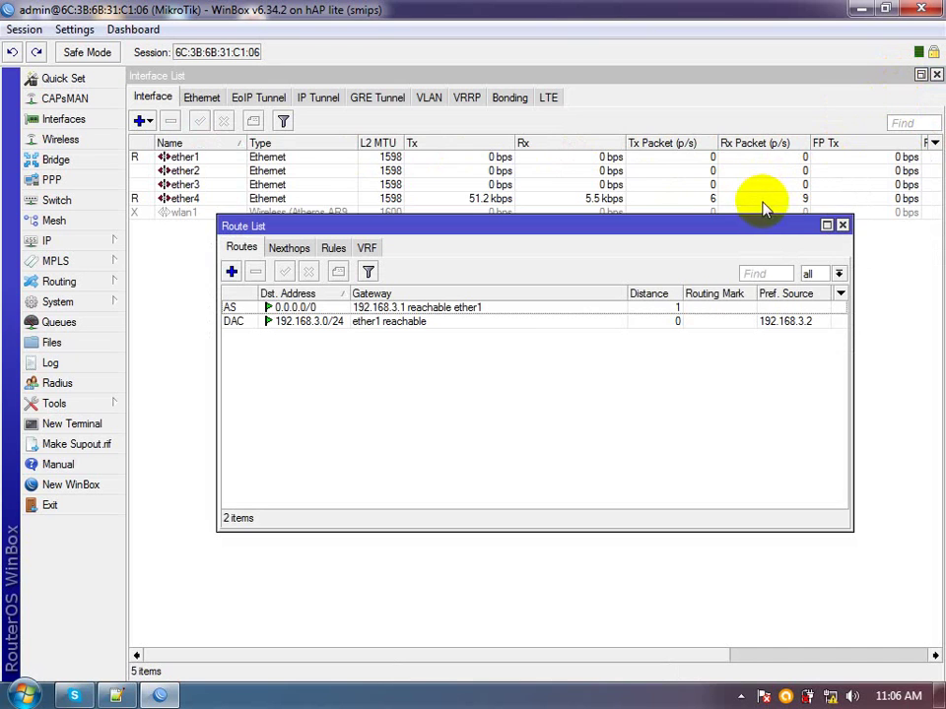
pyautogui.click(841, 226)
pyautogui.press('Escape')
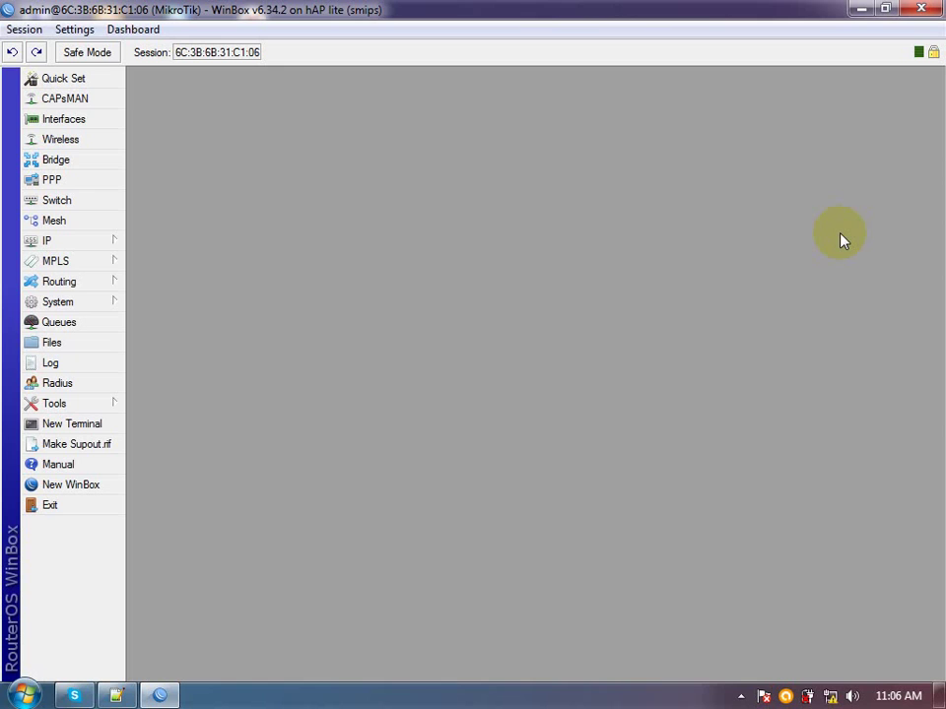
# Run ping google.co.id in a new terminal, stop it for the summary, and maximize the terminal
pyautogui.click(64, 425)
pyautogui.write('ping gogole')
pyautogui.press('BackSpace')
pyautogui.press('BackSpace')
pyautogui.press('BackSpace')
pyautogui.press('BackSpace')
pyautogui.write('ogle.co.id')
pyautogui.press('Return')
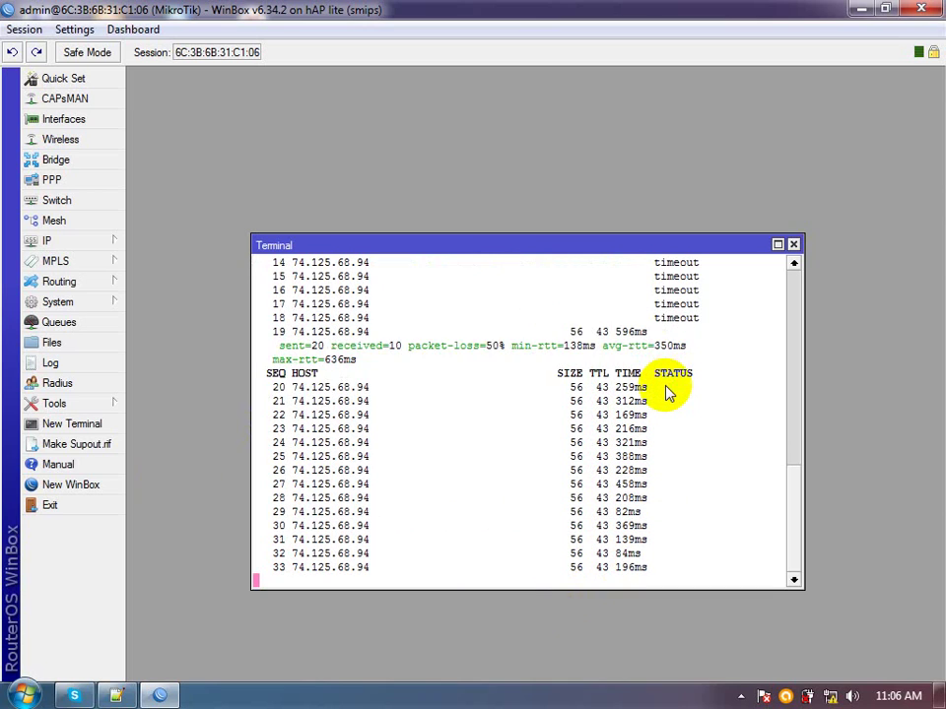
pyautogui.hotkey('ctrl', 'c')
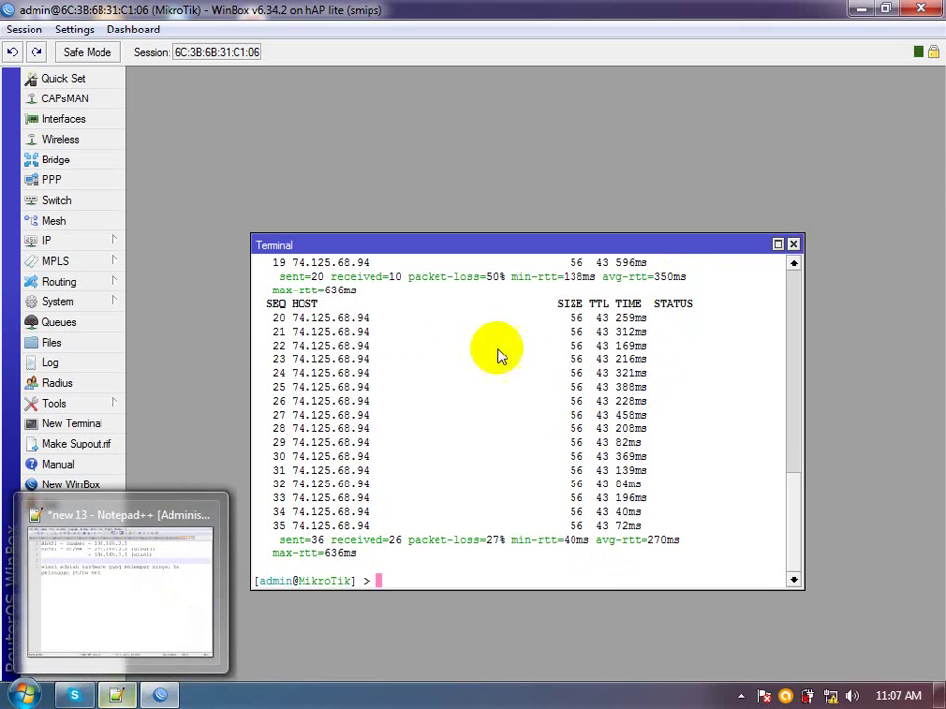
pyautogui.click(777, 245)
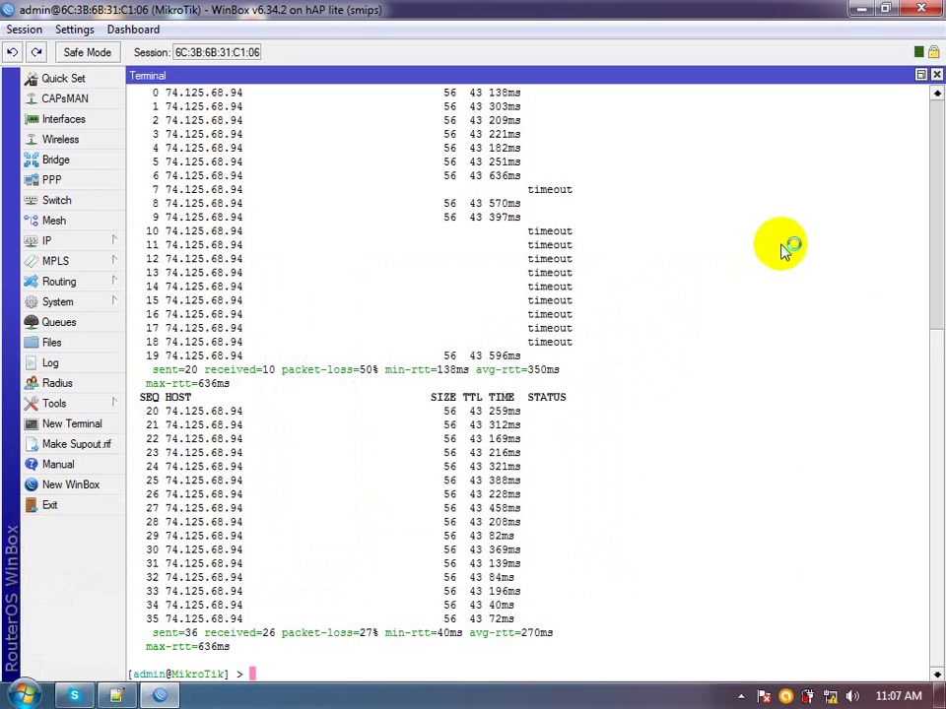
# Enable wlan1 and show its full wireless settings in Advanced Mode
pyautogui.click(54, 118)
pyautogui.click(338, 215)
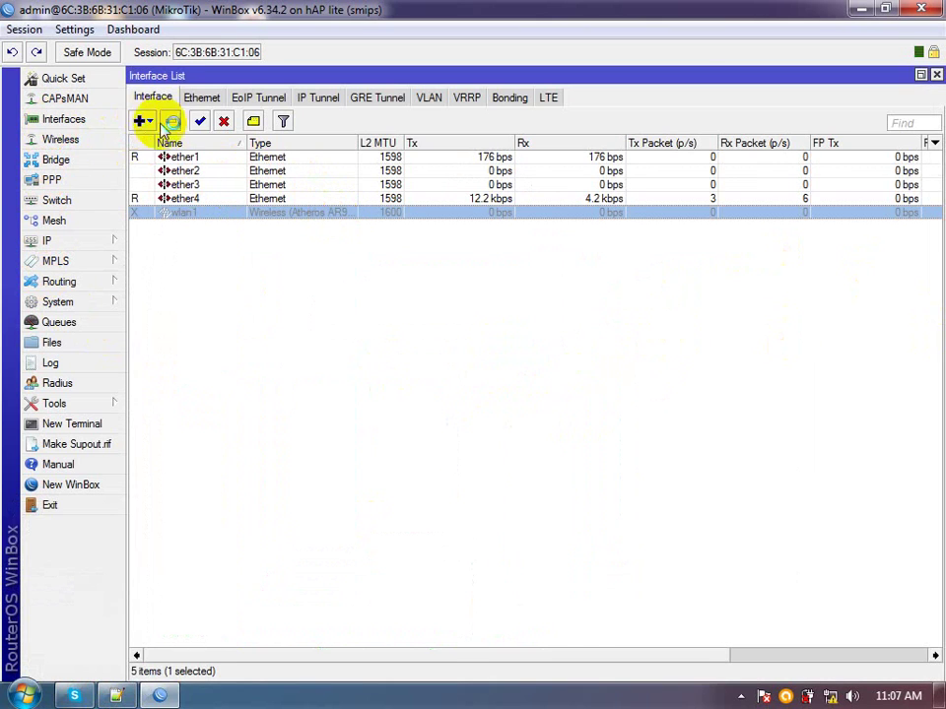
pyautogui.click(201, 122)
pyautogui.doubleClick(219, 211)
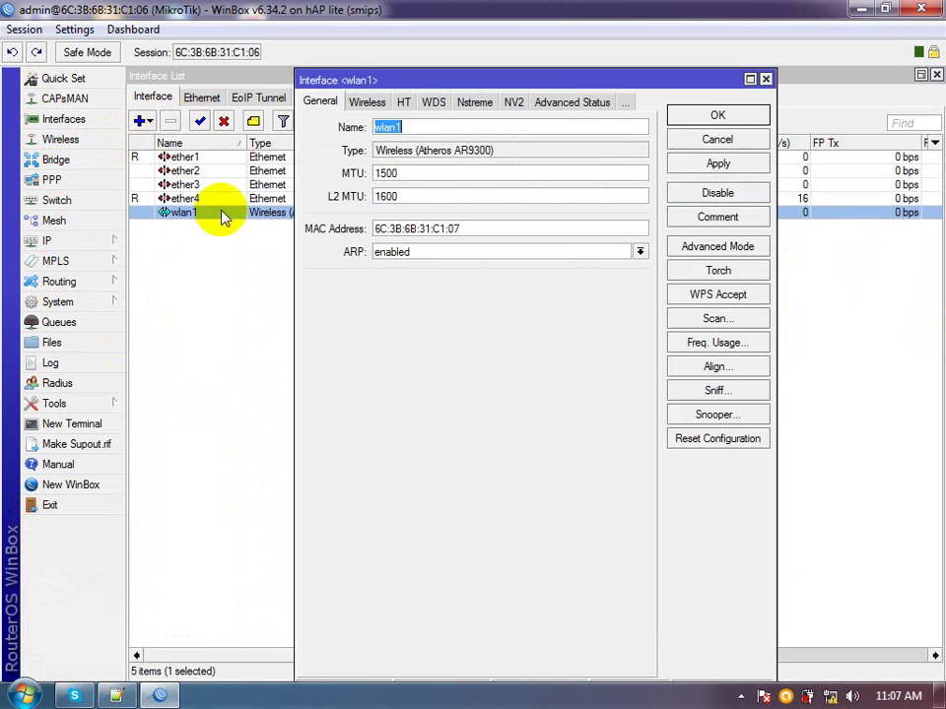
pyautogui.click(369, 104)
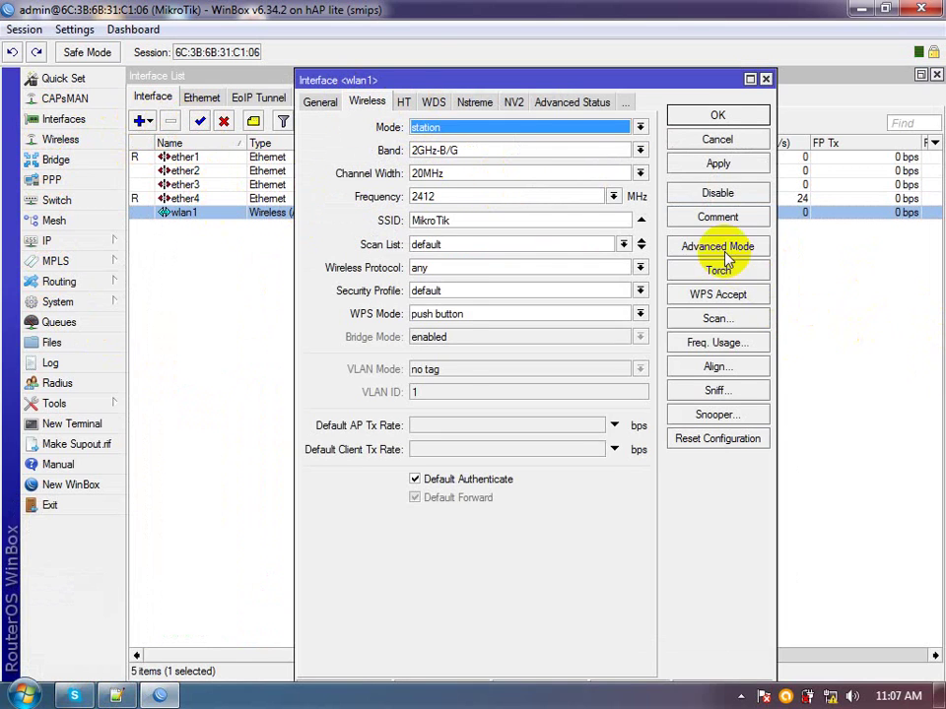
pyautogui.click(723, 250)
# Set wlan1's SSID to D2-KAB Kelas A, keep band 2GHz-B/G, and save
pyautogui.doubleClick(545, 220)
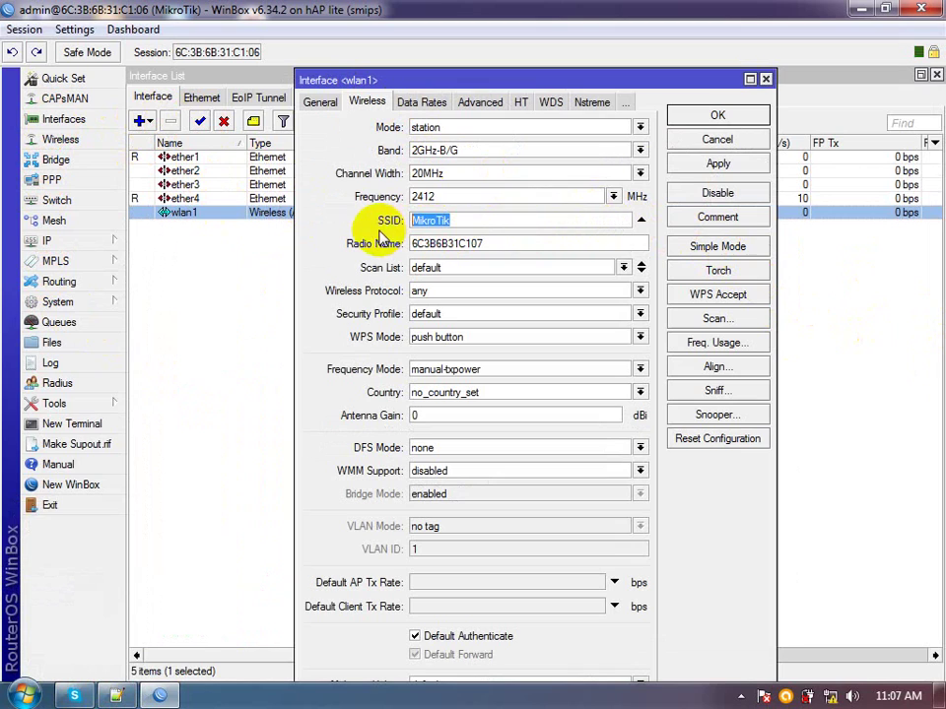
pyautogui.write('RW Net D2-KAB')
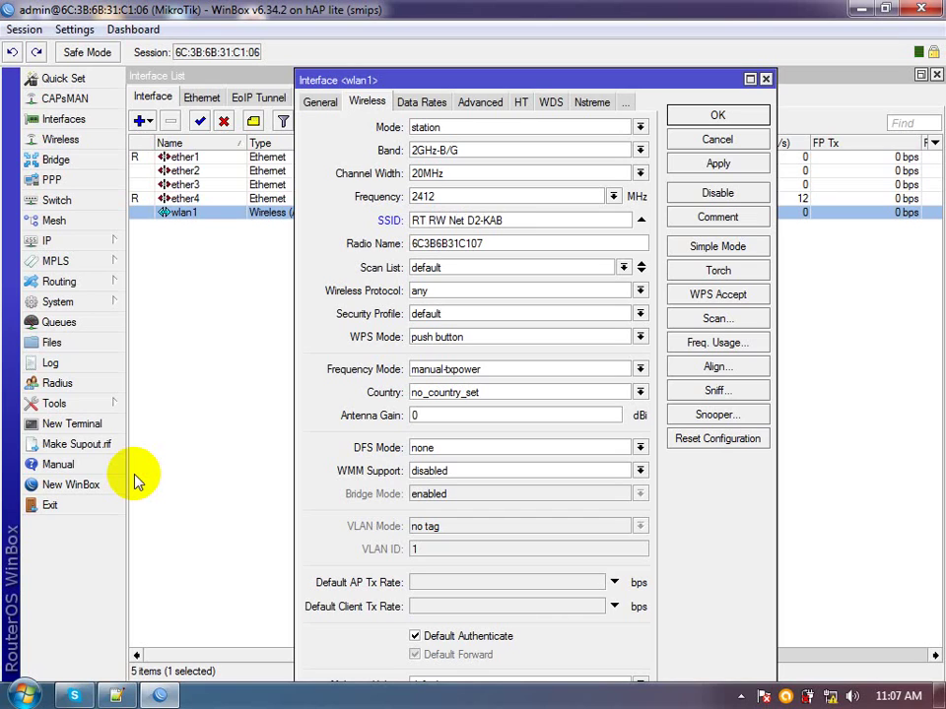
pyautogui.press('BackSpace')
pyautogui.press('BackSpace')
pyautogui.press('BackSpace')
pyautogui.press('BackSpace')
pyautogui.press('BackSpace')
pyautogui.press('BackSpace')
pyautogui.press('BackSpace')
pyautogui.press('BackSpace')
pyautogui.press('BackSpace')
pyautogui.press('BackSpace')
pyautogui.press('BackSpace')
pyautogui.press('BackSpace')
pyautogui.press('BackSpace')
pyautogui.press('BackSpace')
pyautogui.press('BackSpace')
pyautogui.press('BackSpace')
pyautogui.write('D2-KAB Kelas A')
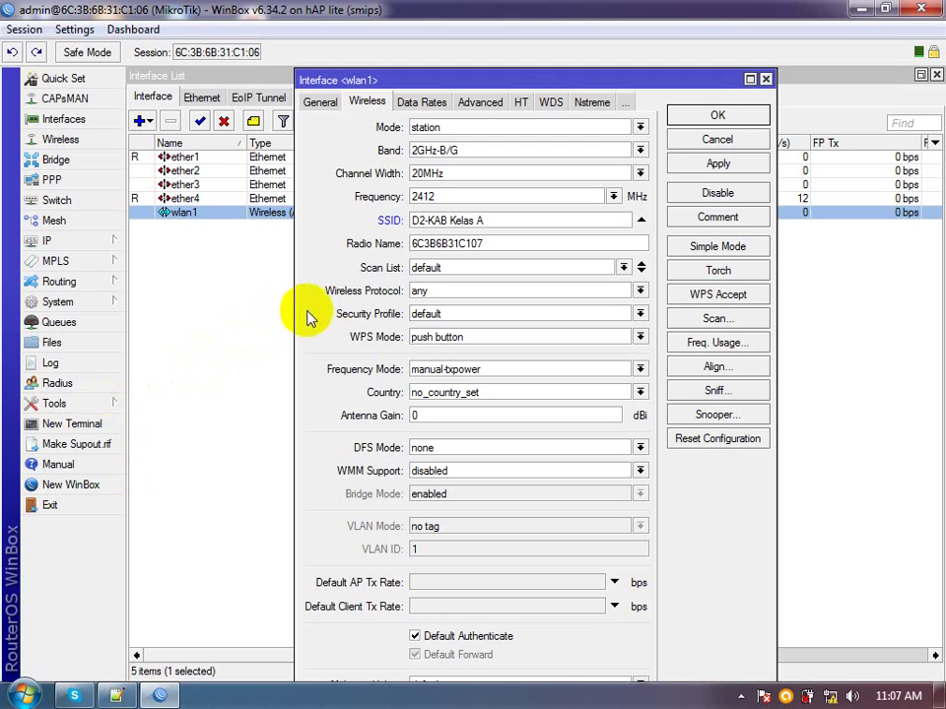
pyautogui.click(499, 150)
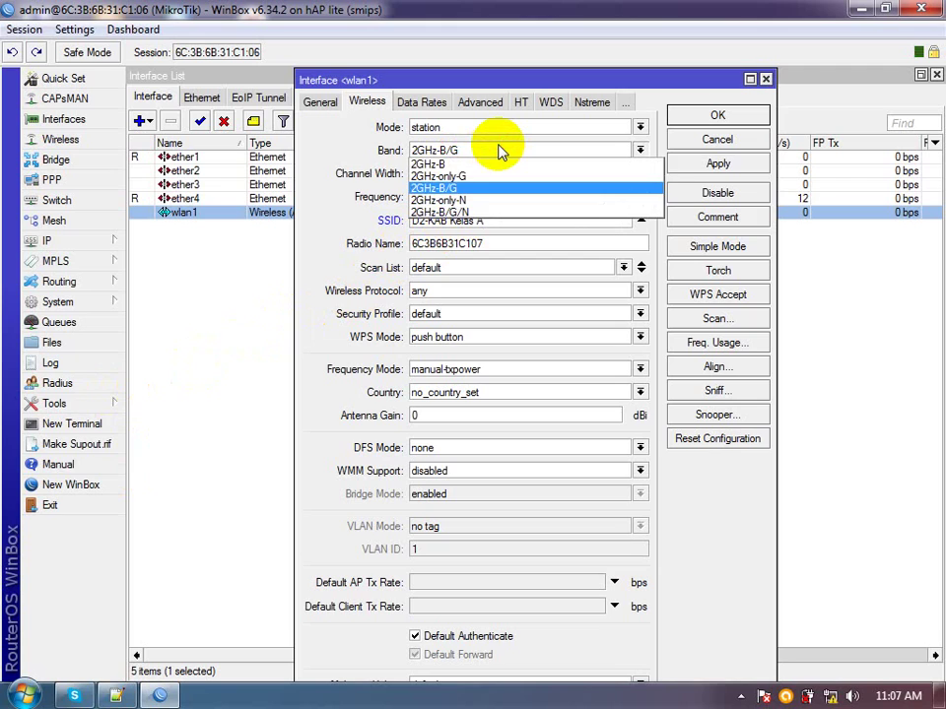
pyautogui.click(499, 151)
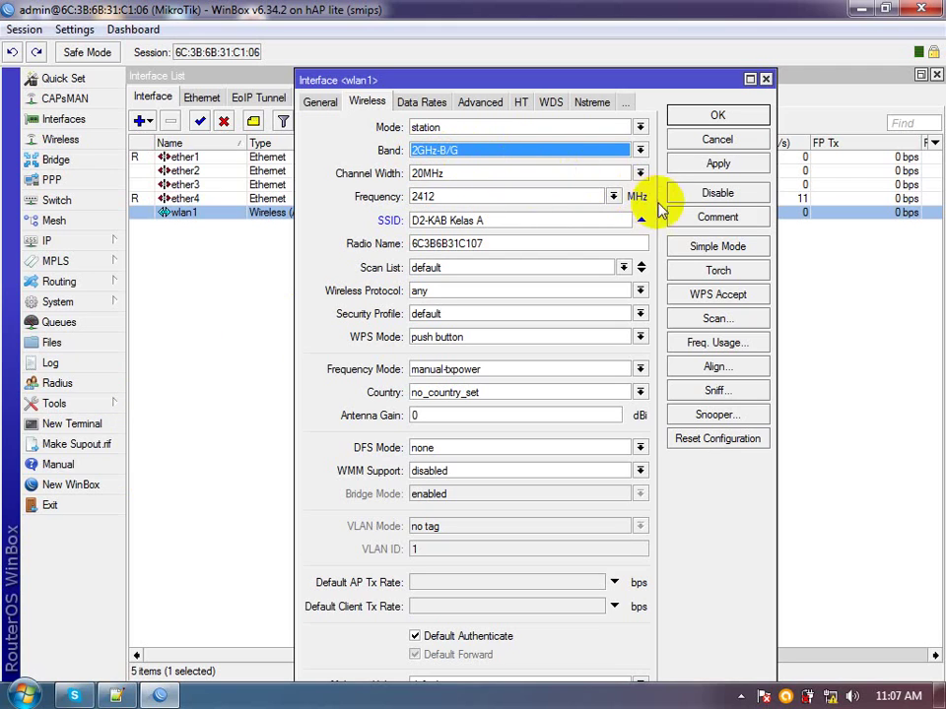
pyautogui.click(698, 162)
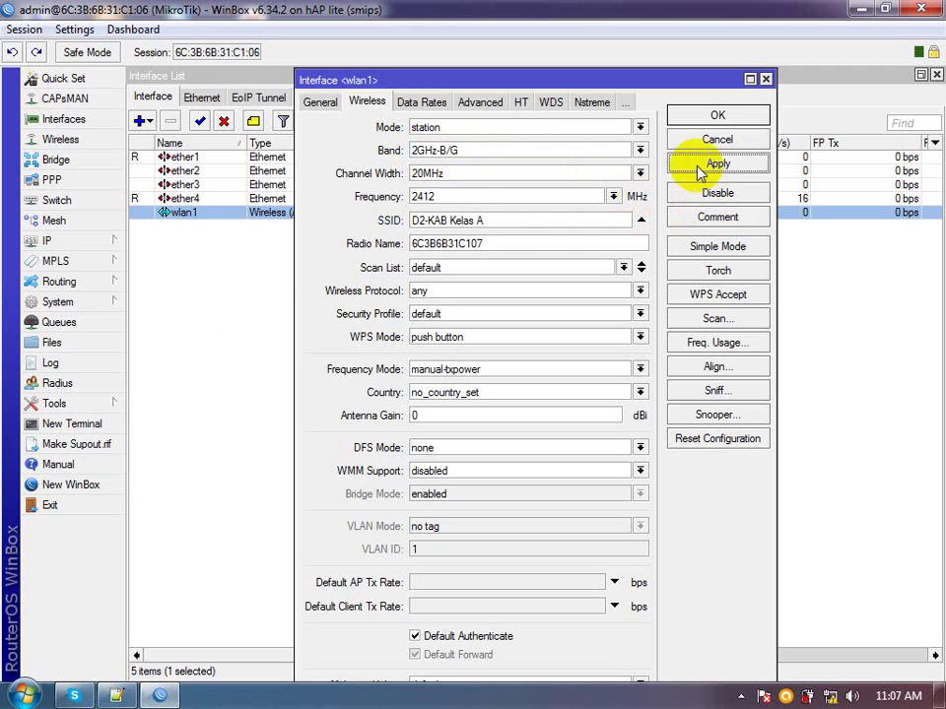
pyautogui.click(489, 315)
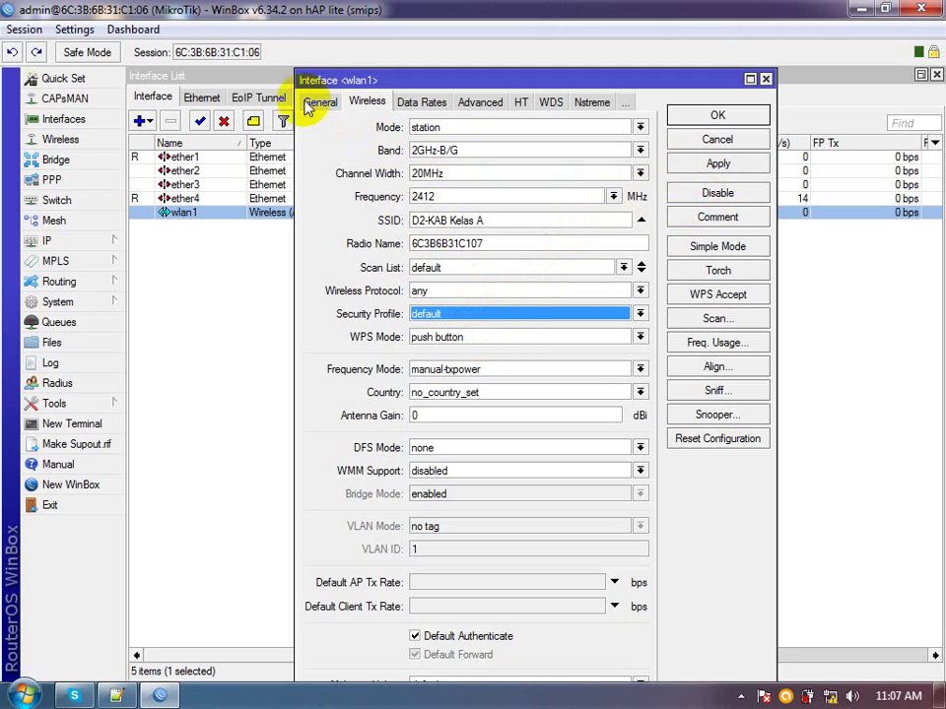
pyautogui.click(318, 103)
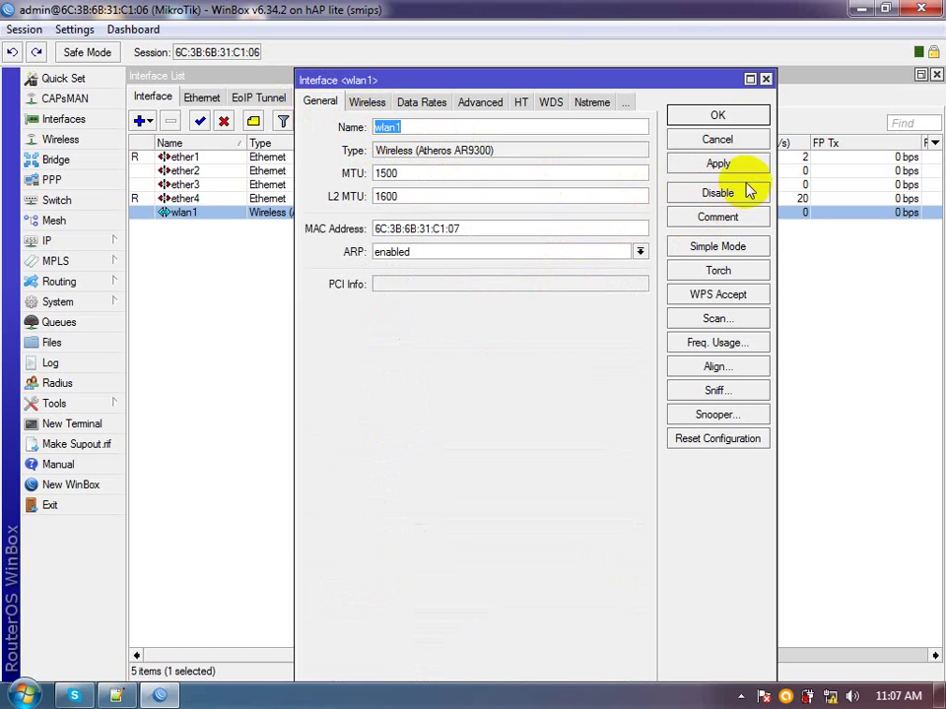
pyautogui.click(719, 118)
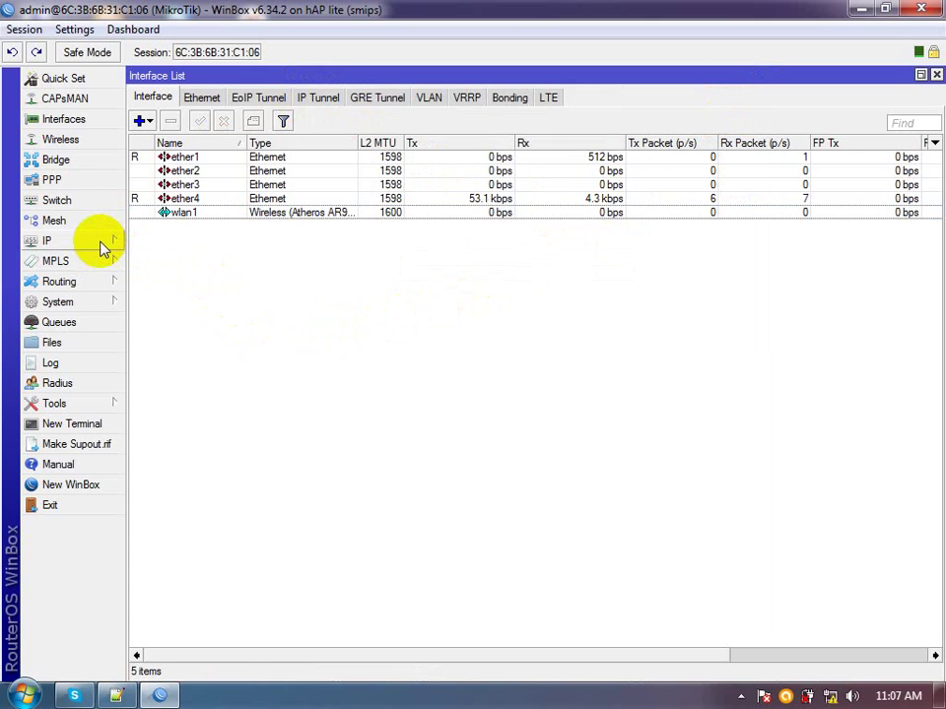
pyautogui.click(100, 243)
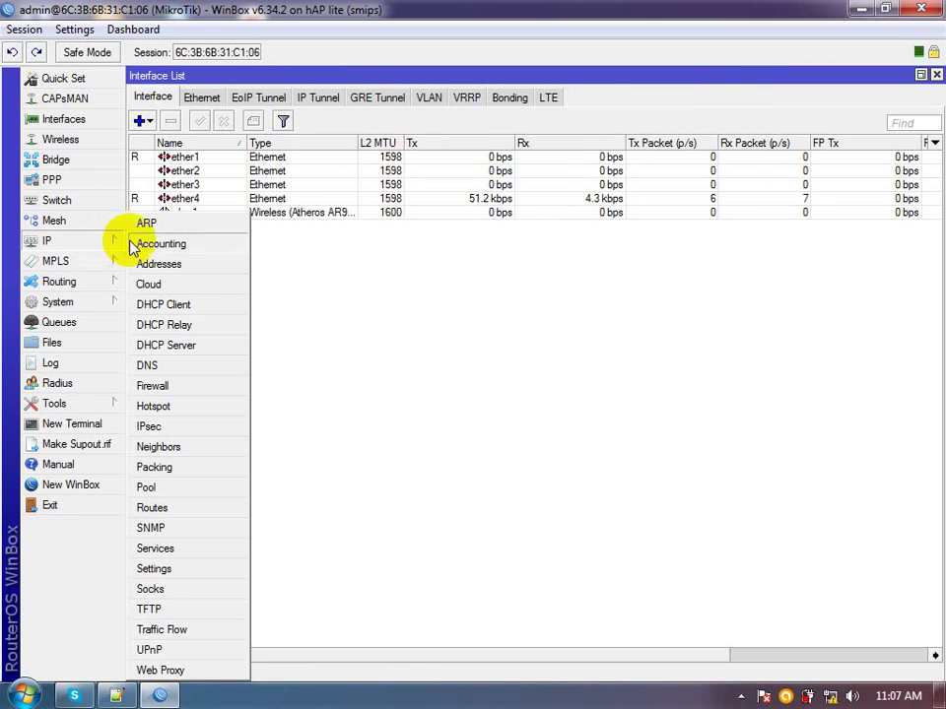
pyautogui.click(219, 343)
pyautogui.click(414, 274)
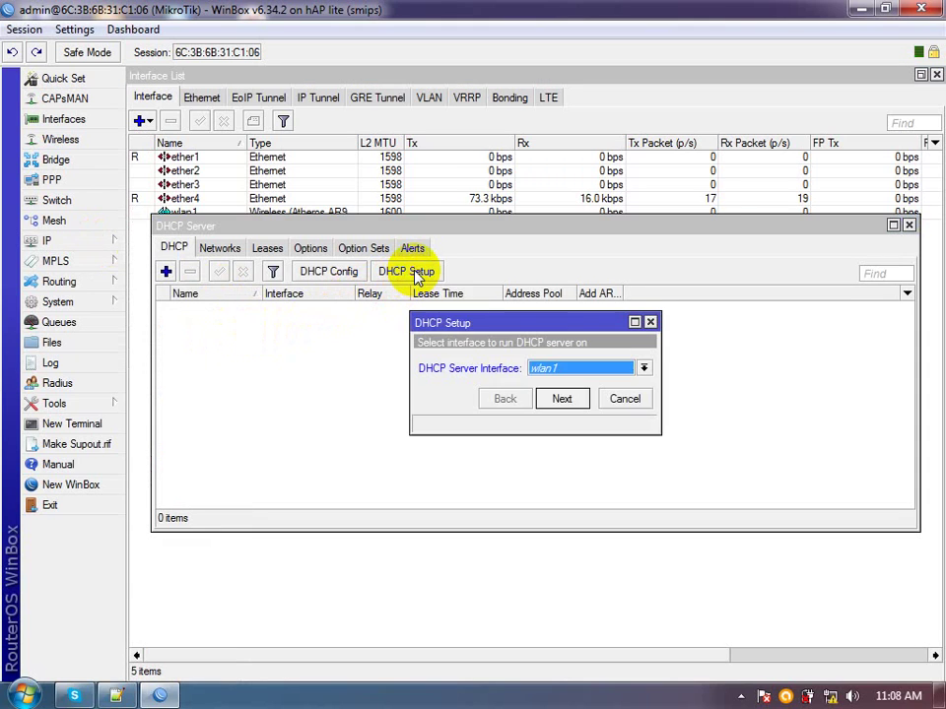
pyautogui.click(560, 368)
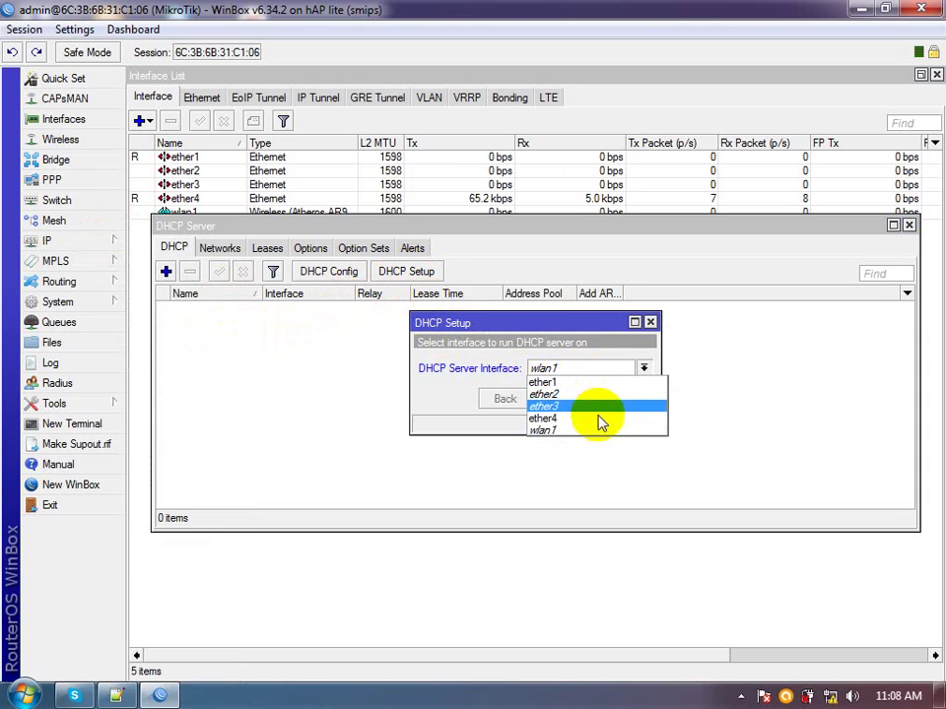
pyautogui.click(589, 431)
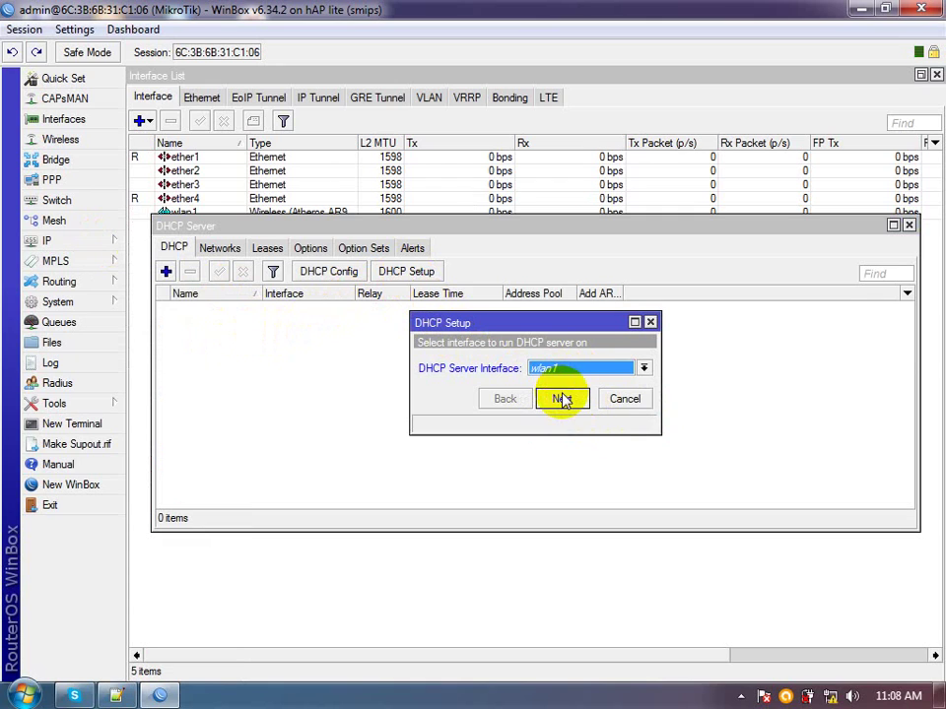
pyautogui.click(562, 399)
pyautogui.click(561, 399)
pyautogui.click(608, 404)
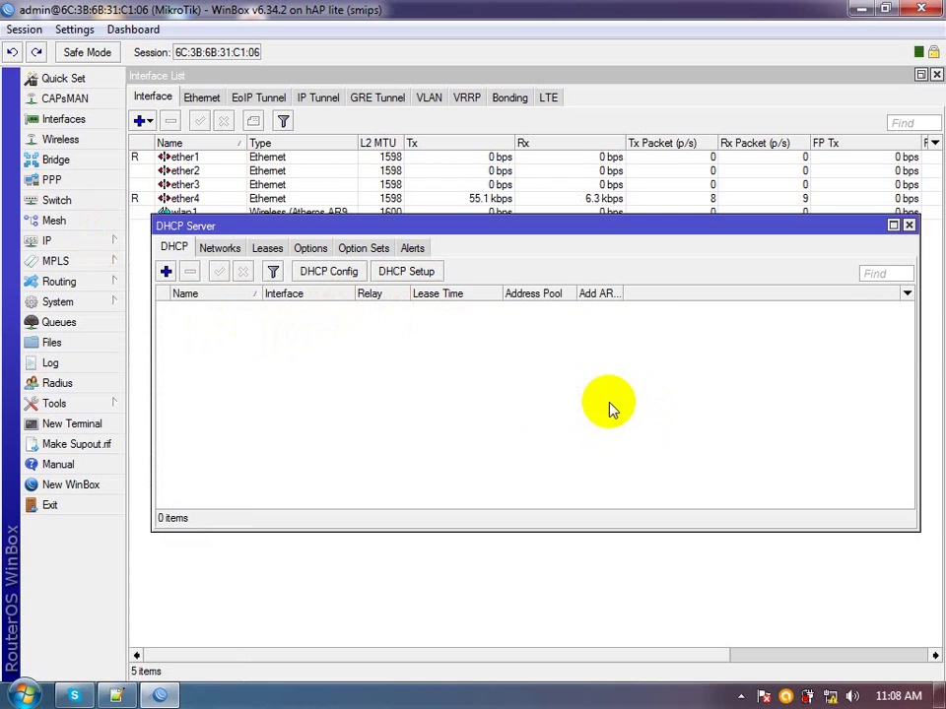
pyautogui.click(907, 228)
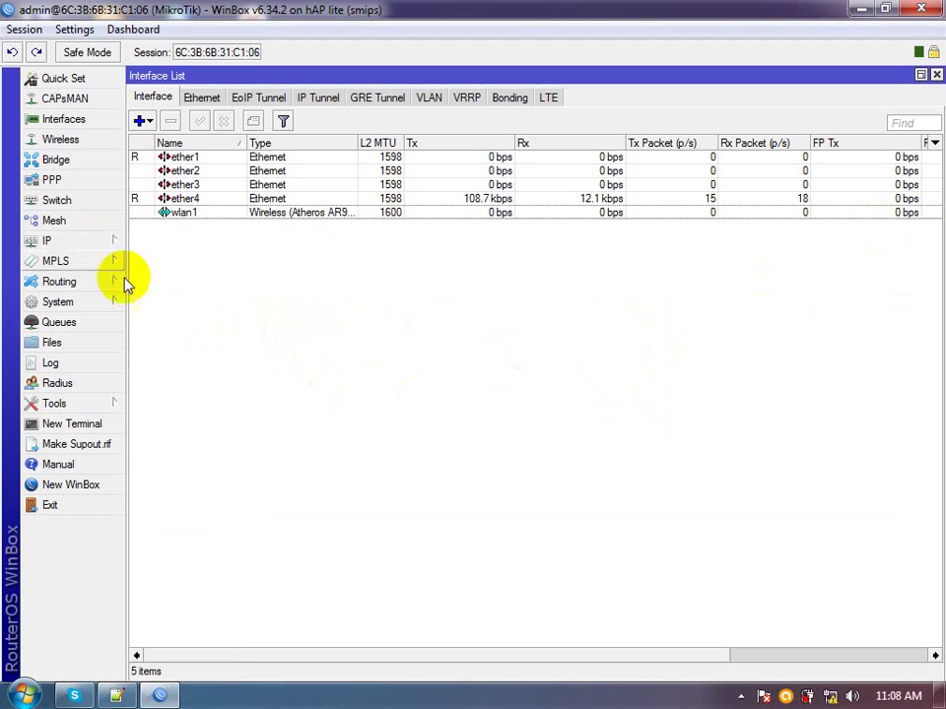
# Start a new IP address entry and check the planned wlan1 address in the Notepad++ notes
pyautogui.click(50, 241)
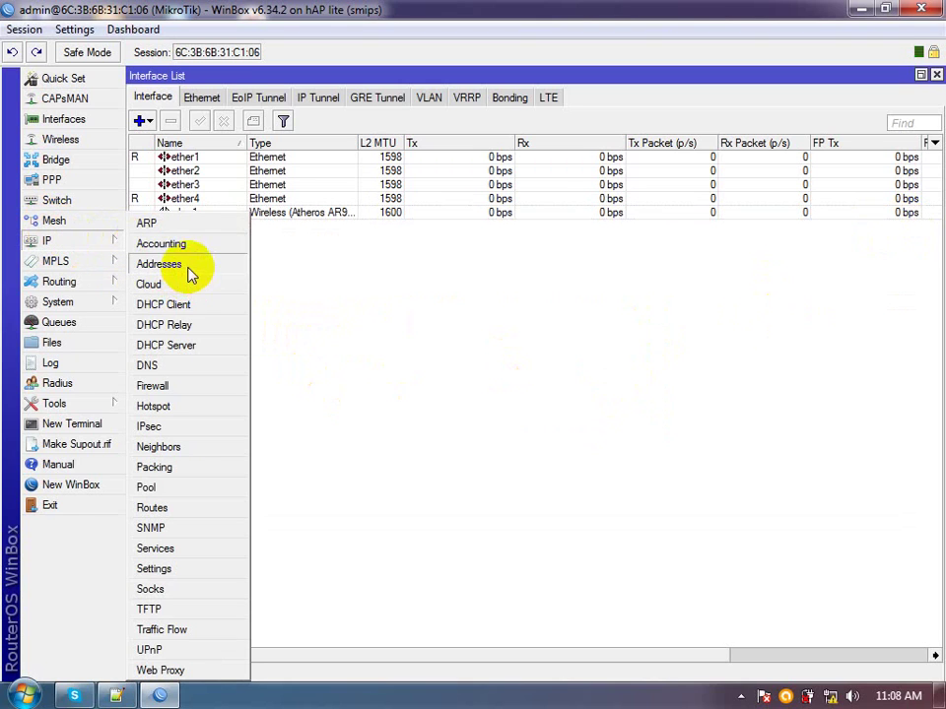
pyautogui.click(189, 267)
pyautogui.click(396, 261)
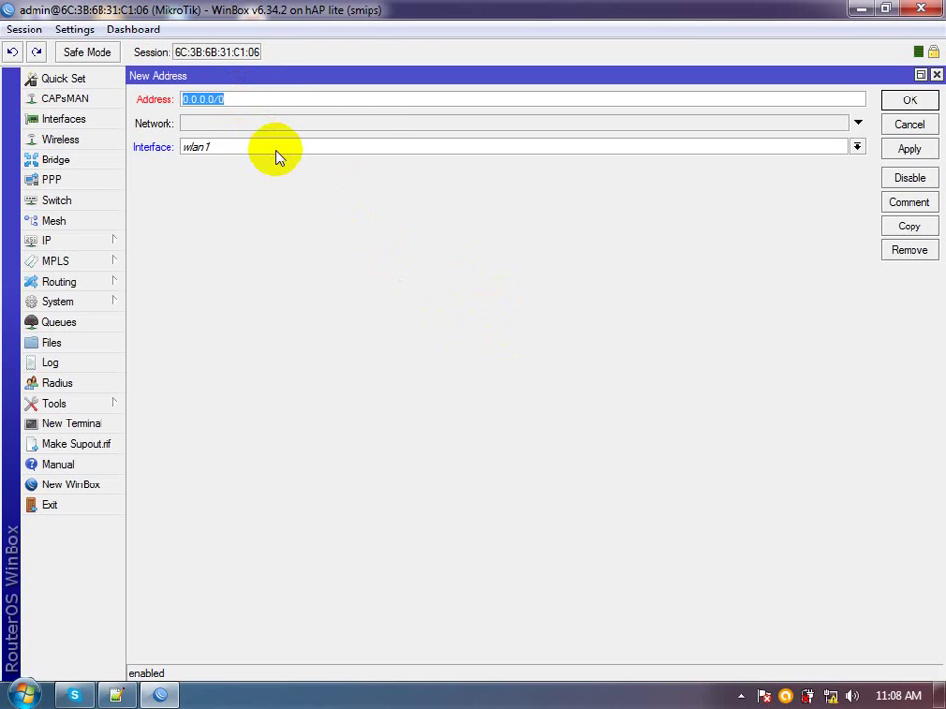
pyautogui.click(116, 696)
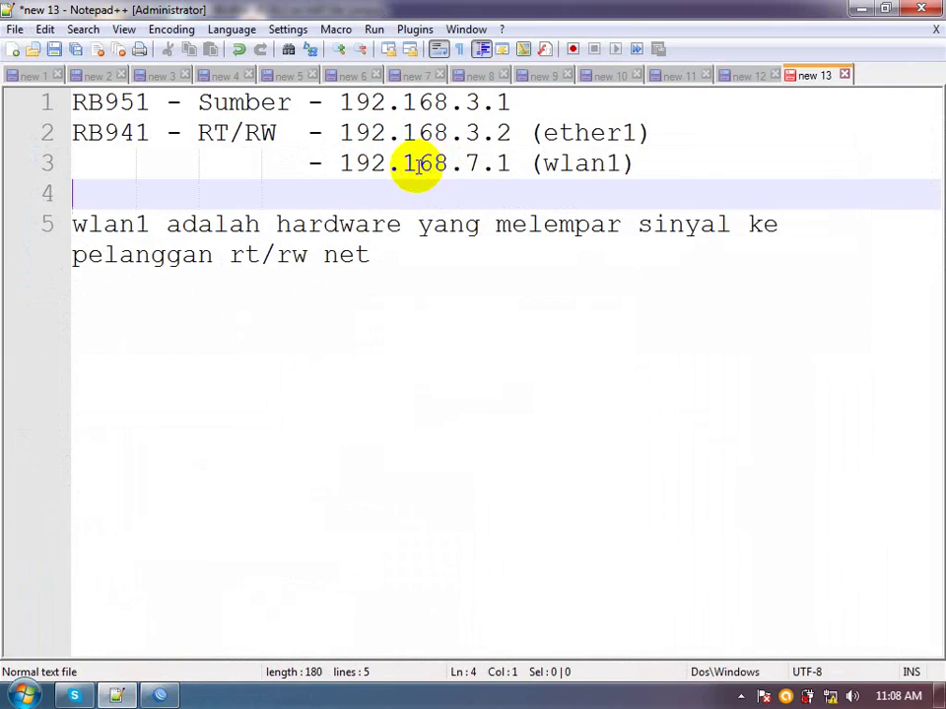
pyautogui.click(510, 166)
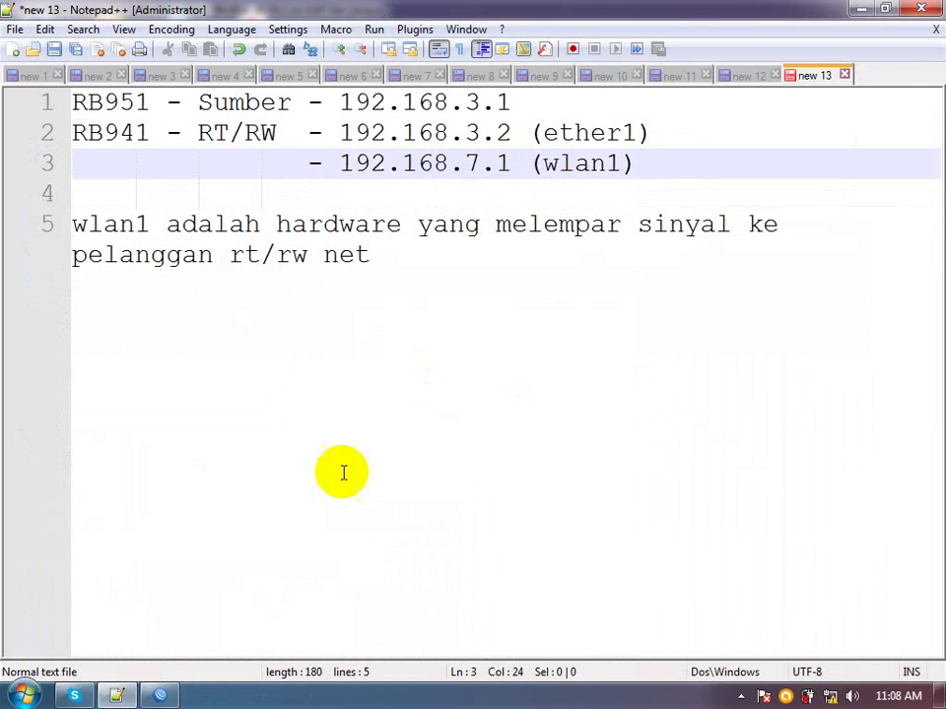
pyautogui.click(161, 694)
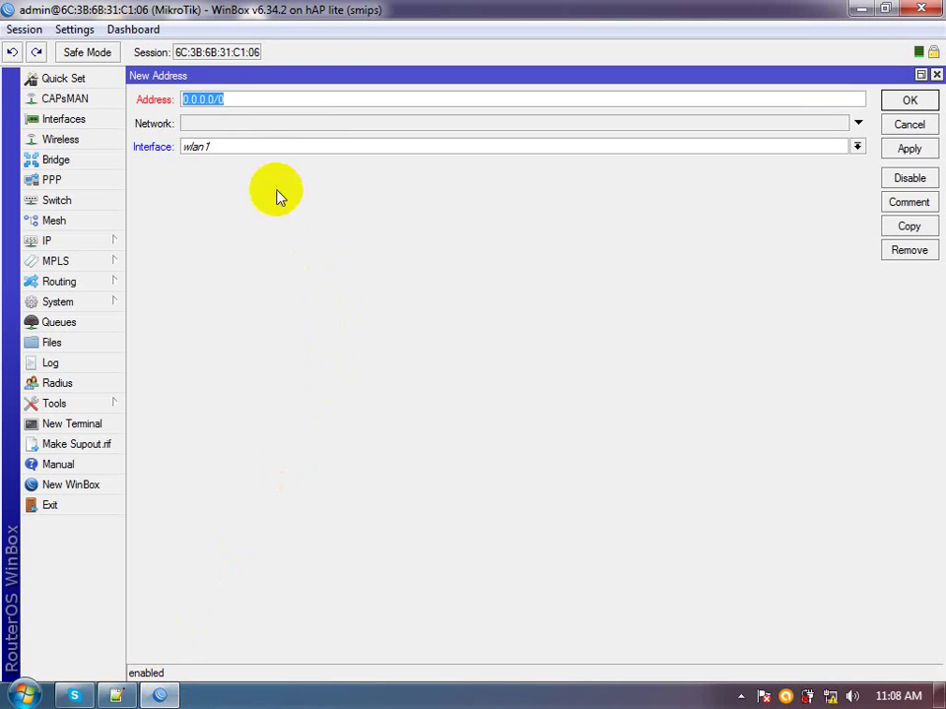
# Enter 192.168.7.1/24 as the new wlan1 address and save it
pyautogui.write('192.1')
pyautogui.write('68')
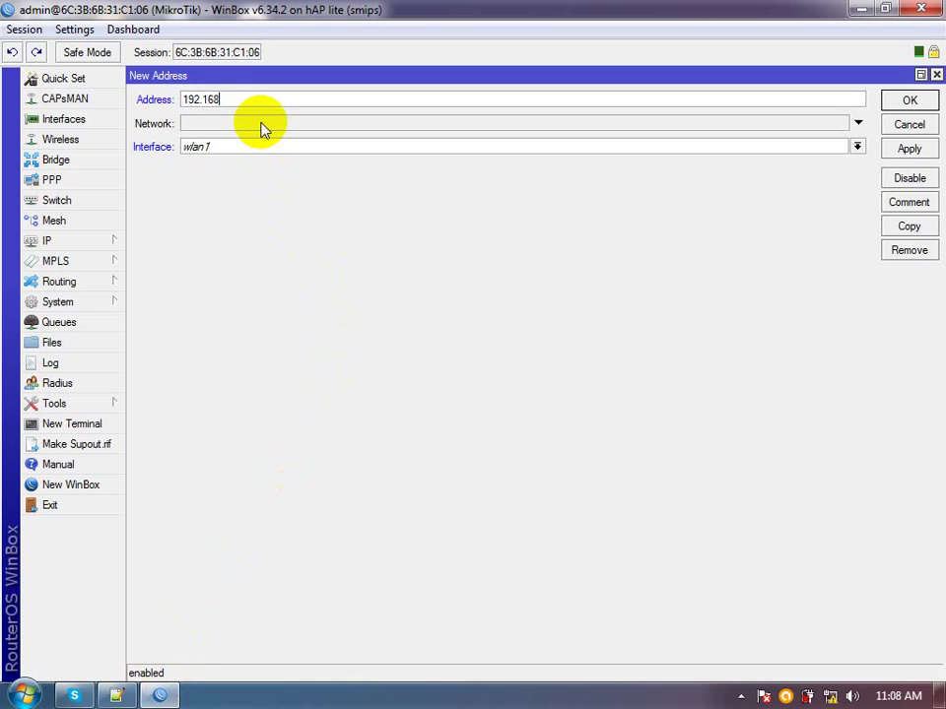
pyautogui.write('.7.1/24')
pyautogui.click(909, 150)
pyautogui.click(901, 104)
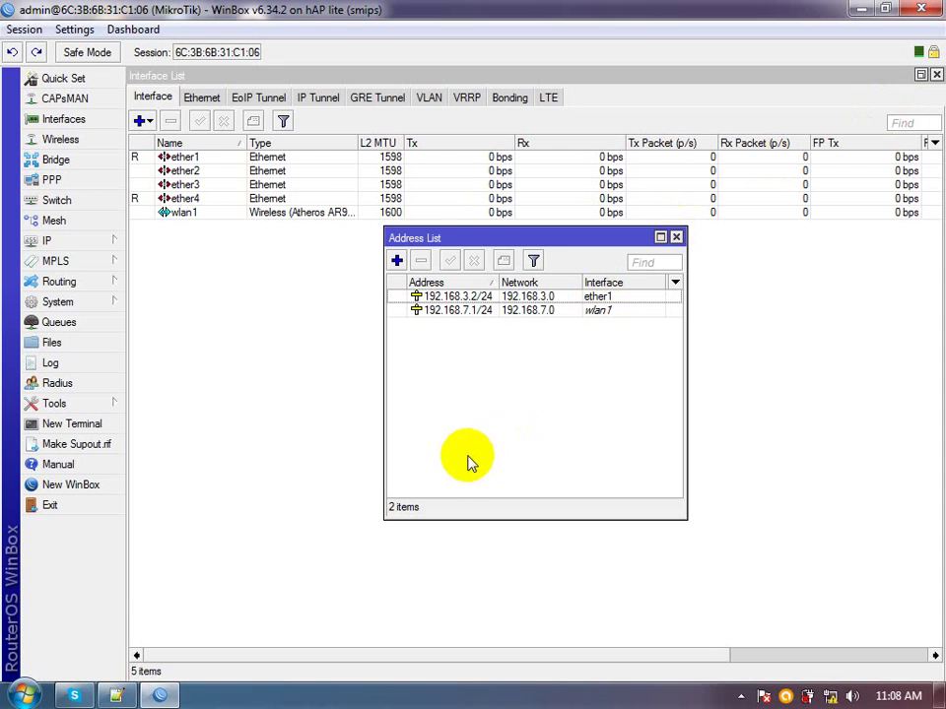
pyautogui.click(54, 239)
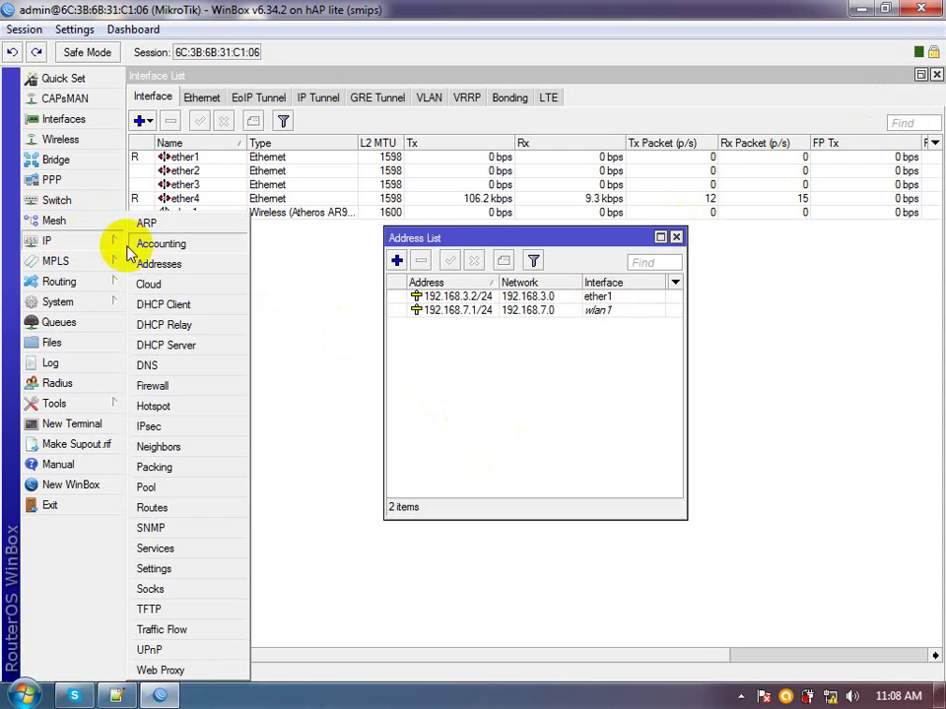
# Create a new firewall NAT rule with Out. Interface set to ether1
pyautogui.click(173, 389)
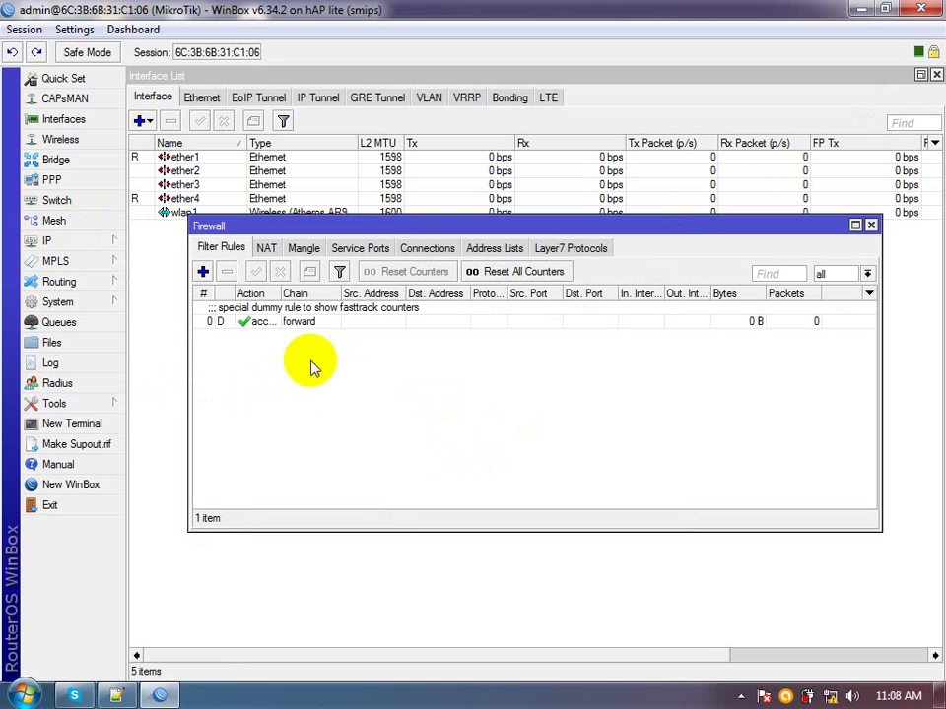
pyautogui.click(267, 249)
pyautogui.click(202, 273)
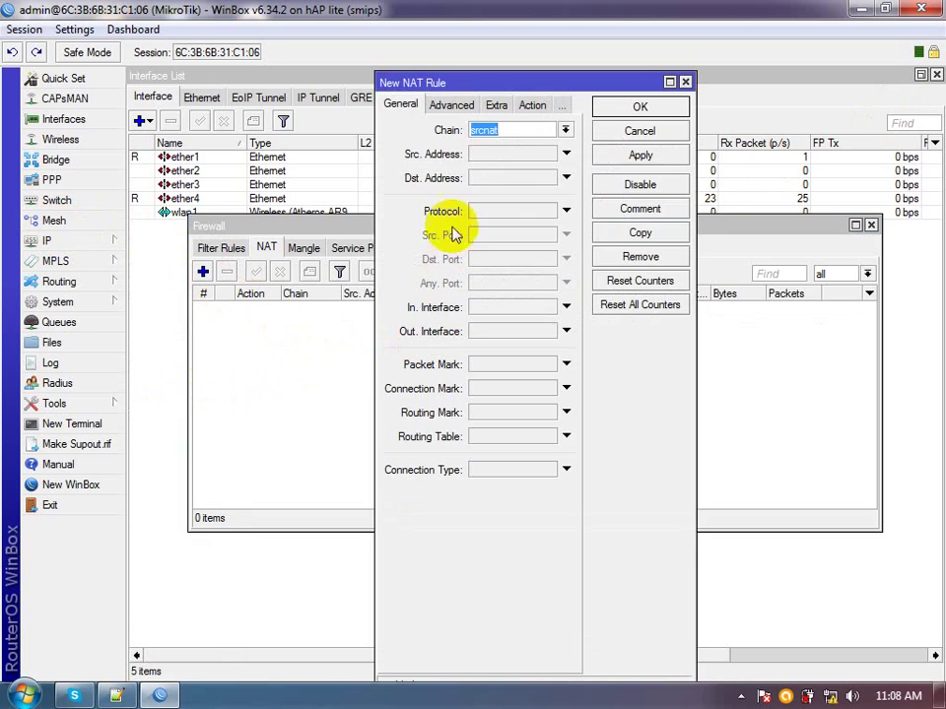
pyautogui.doubleClick(448, 85)
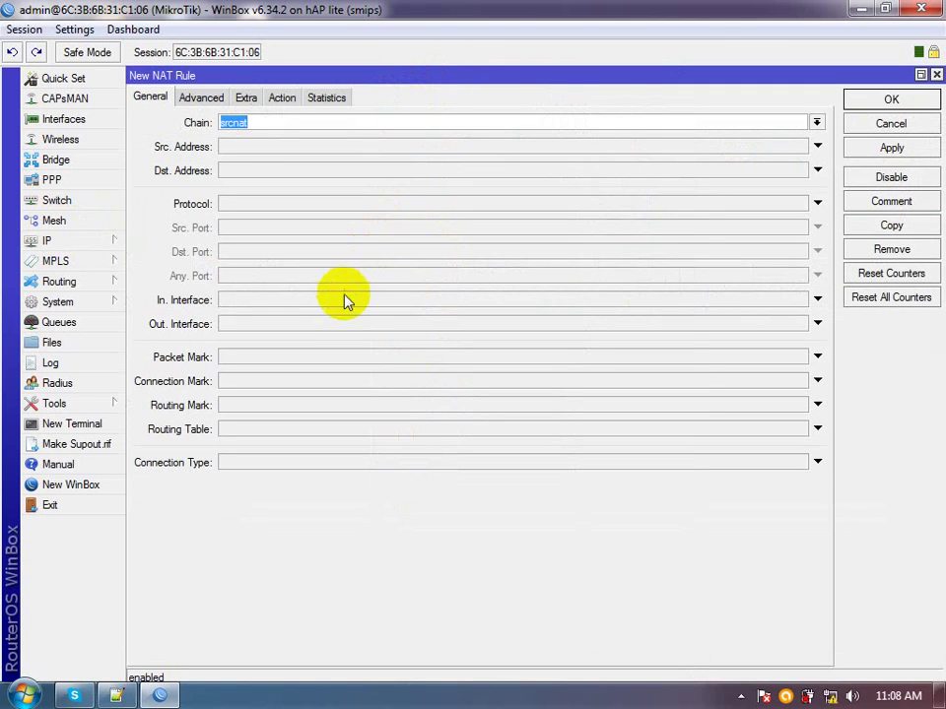
pyautogui.click(323, 326)
pyautogui.click(323, 327)
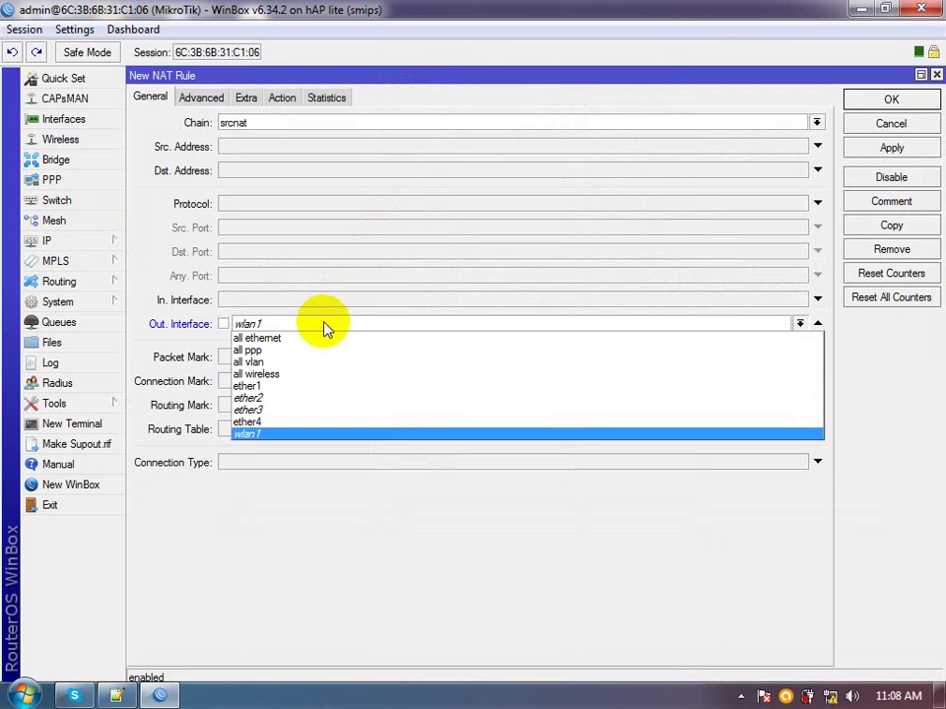
pyautogui.click(321, 390)
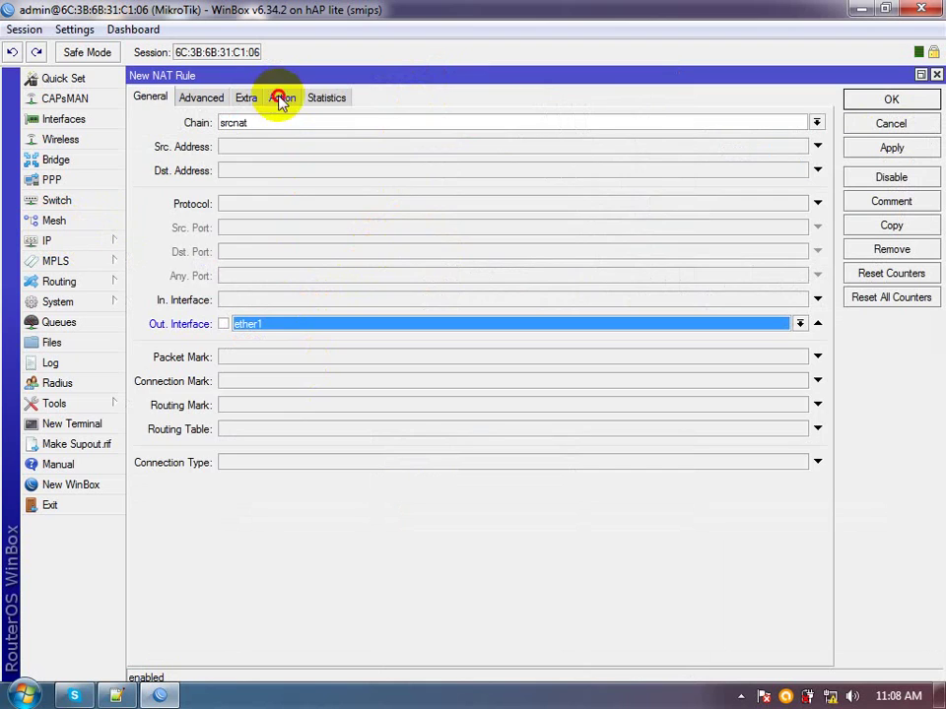
# Set the rule's action to masquerade, save it, and close the Firewall and Address List windows
pyautogui.click(281, 98)
pyautogui.click(292, 125)
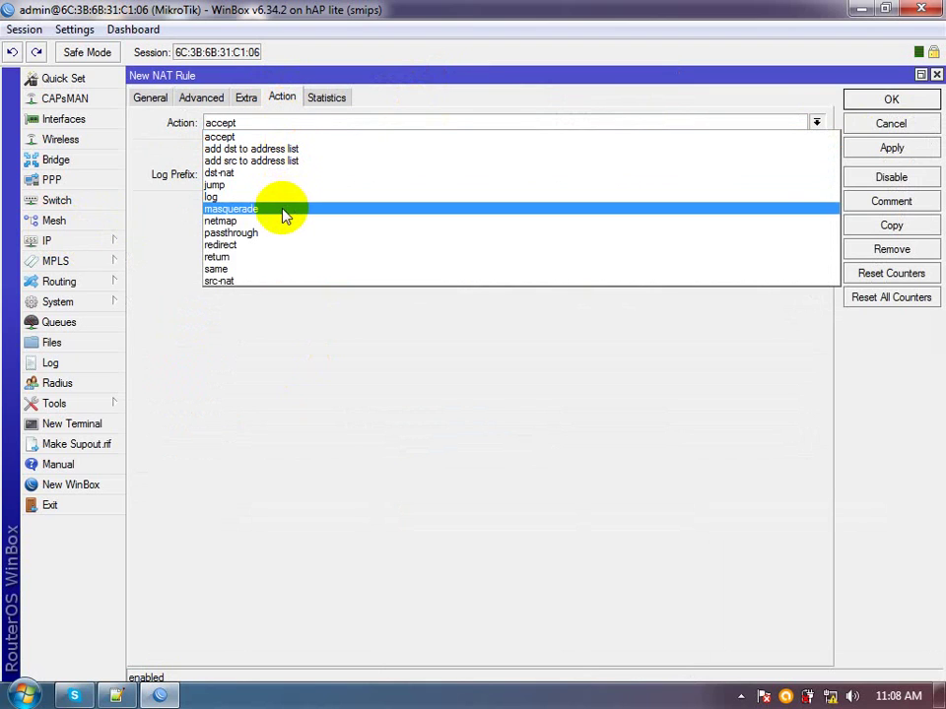
pyautogui.click(284, 216)
pyautogui.click(855, 148)
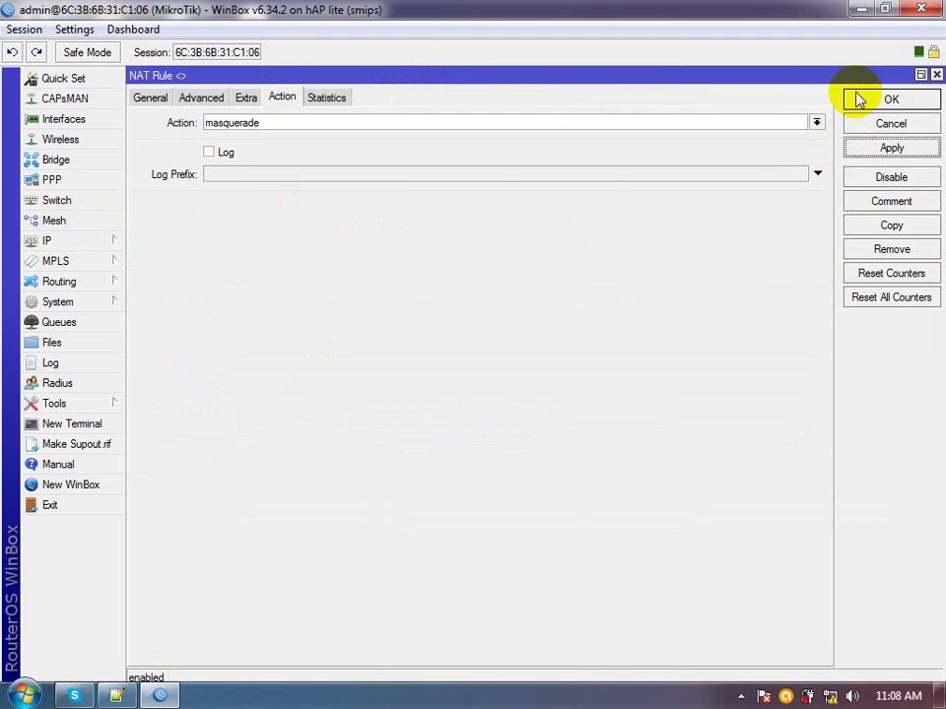
pyautogui.click(857, 100)
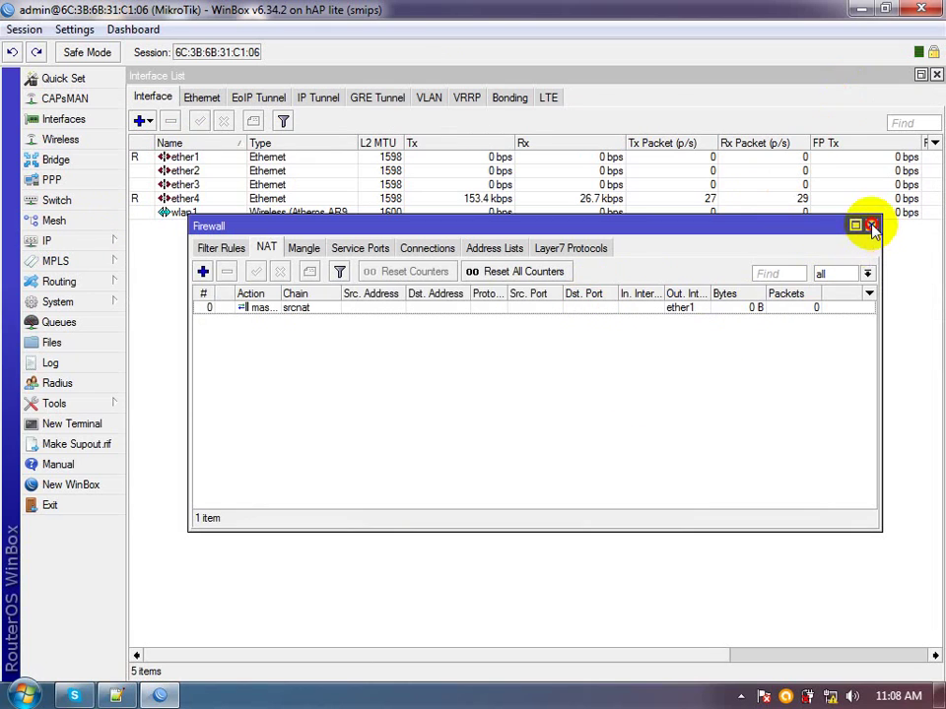
pyautogui.click(871, 228)
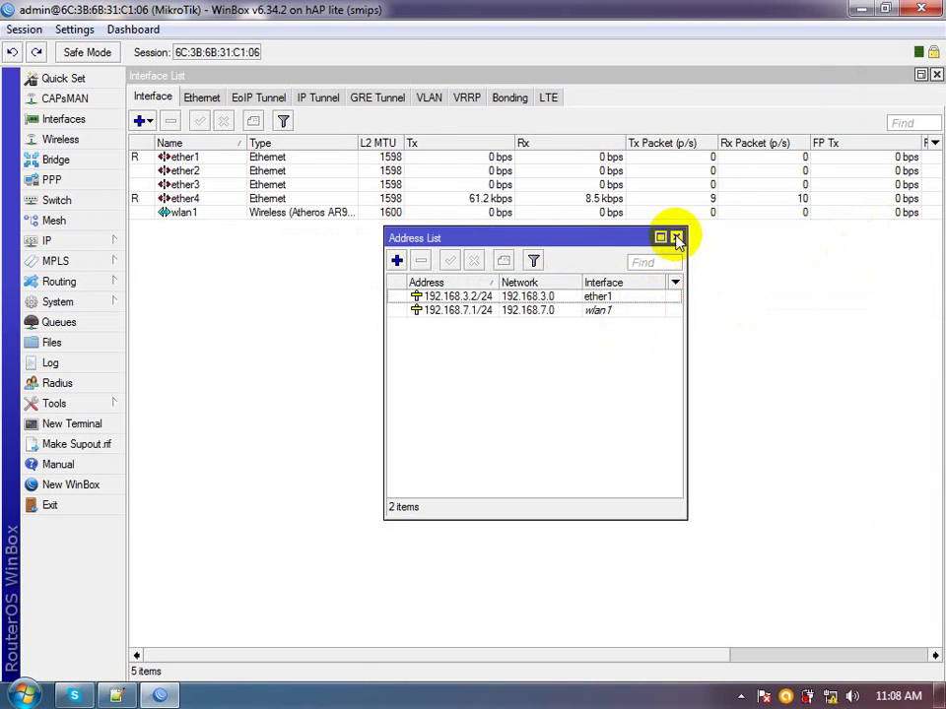
pyautogui.click(677, 238)
# Run DHCP Setup on wlan1, accepting the suggested gateway, pool, DNS 202.134.1.10/202.134.0.155, and lease time
pyautogui.click(581, 213)
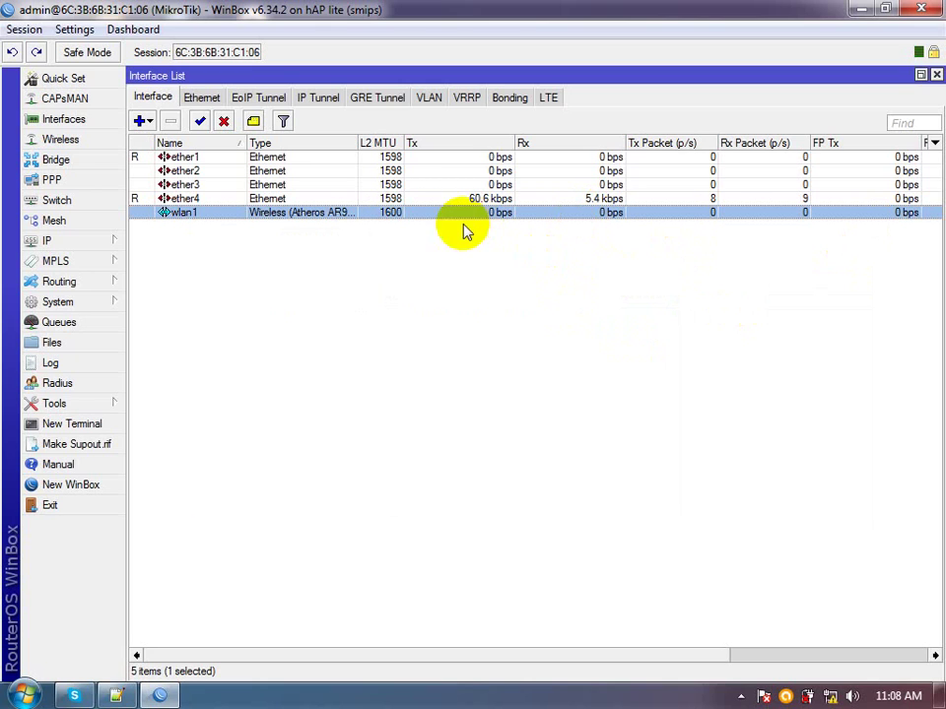
pyautogui.click(122, 243)
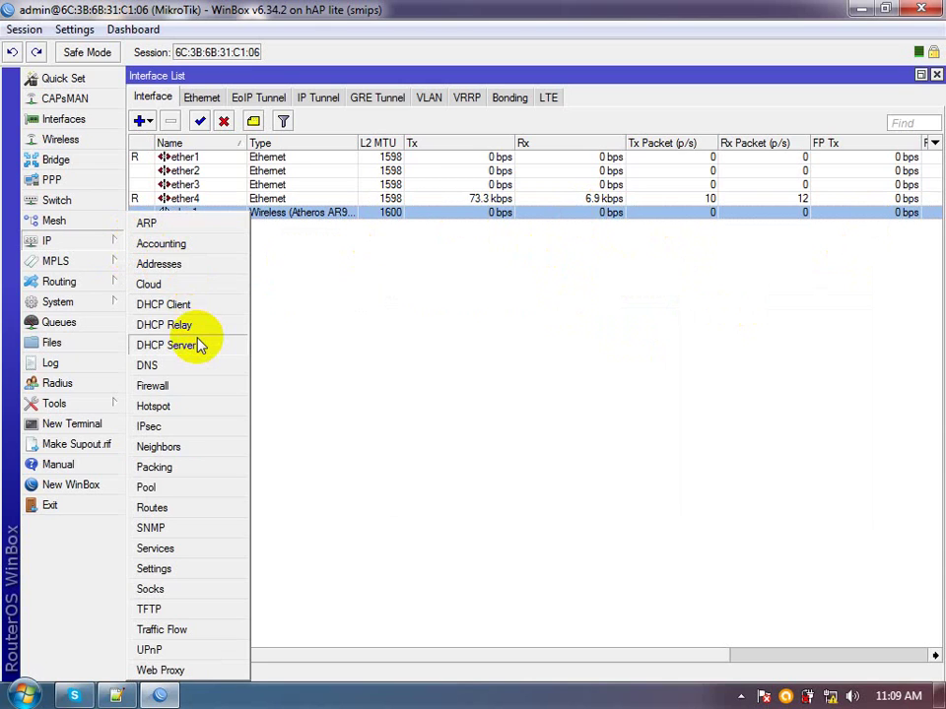
pyautogui.click(183, 346)
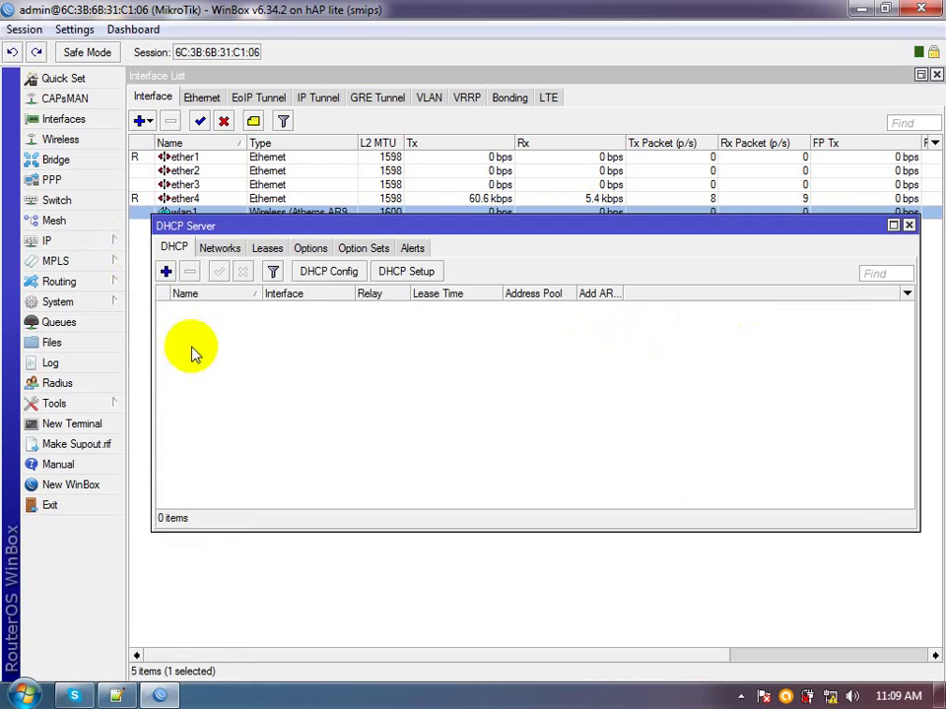
pyautogui.click(390, 271)
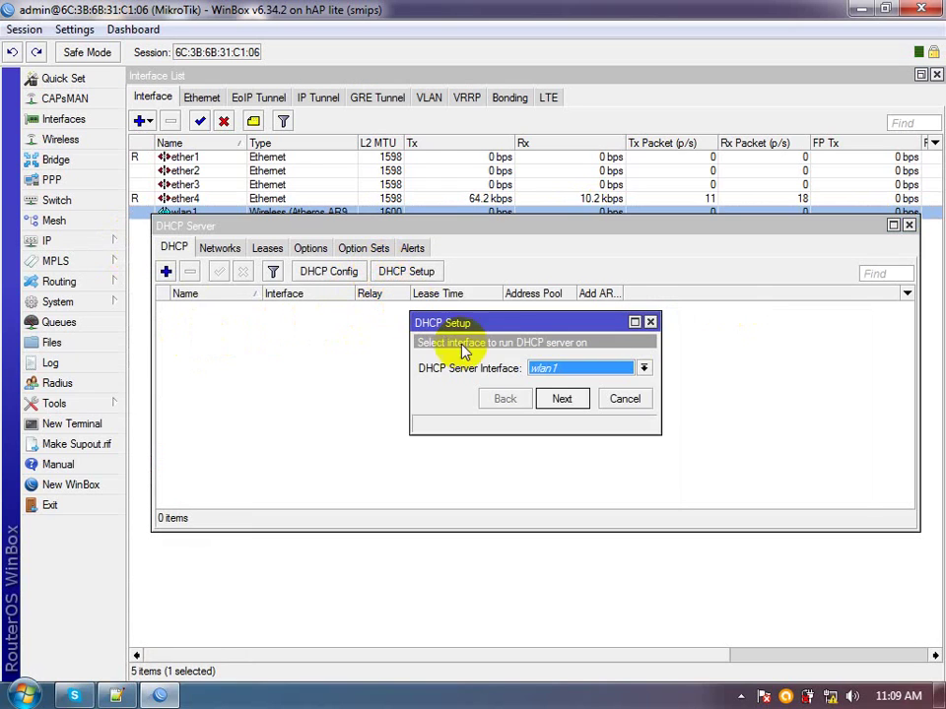
pyautogui.click(561, 397)
pyautogui.click(563, 399)
pyautogui.click(561, 398)
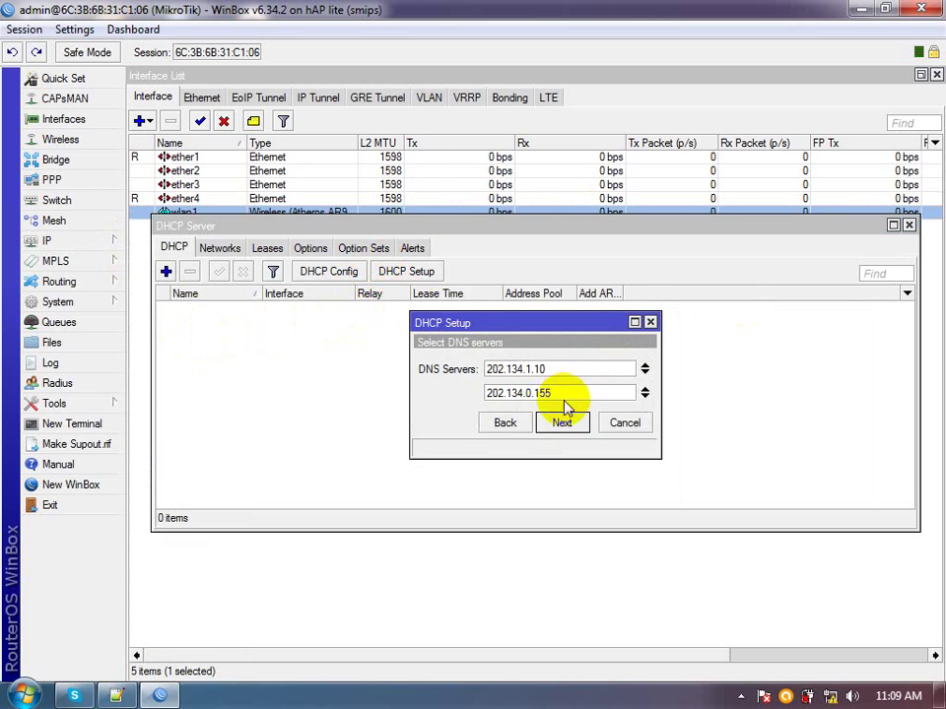
pyautogui.click(559, 419)
pyautogui.click(560, 422)
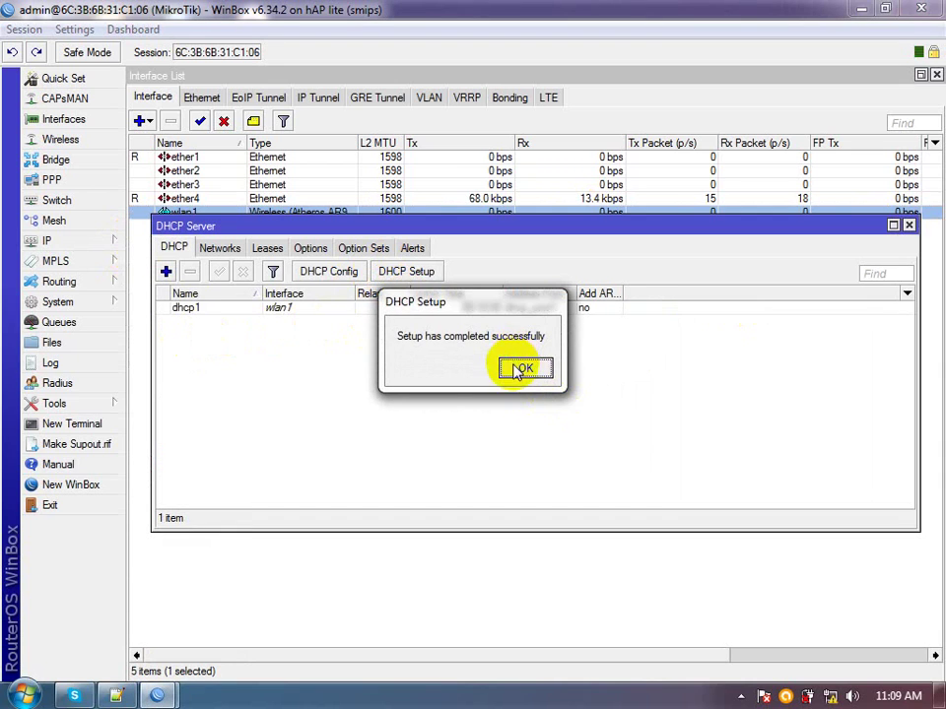
pyautogui.click(520, 367)
# Check the empty DHCP leases list, then return to the Interface List
pyautogui.click(267, 249)
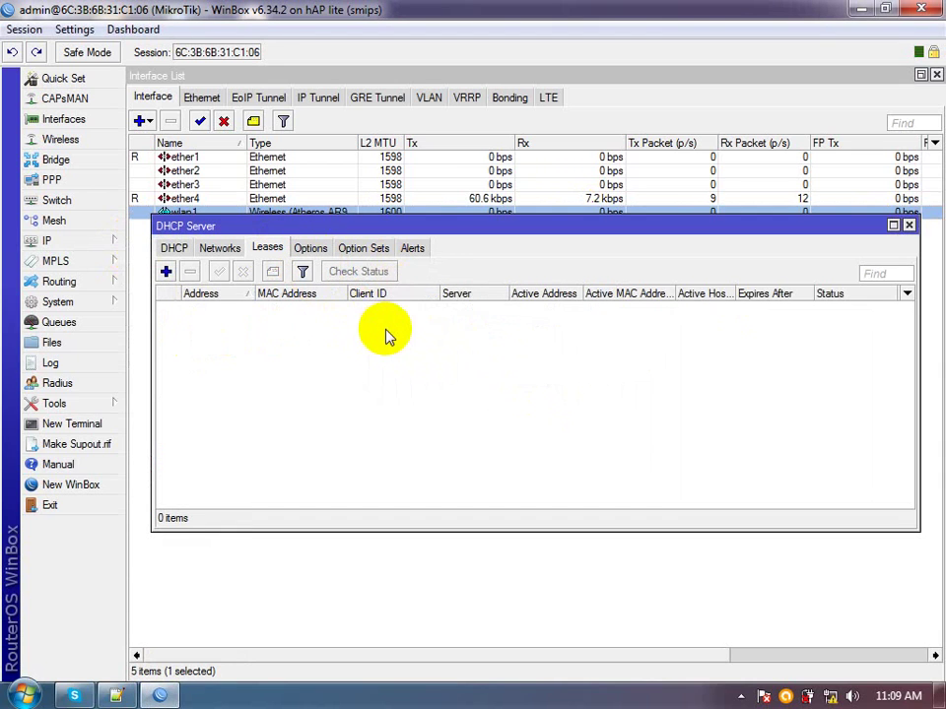
pyautogui.doubleClick(437, 226)
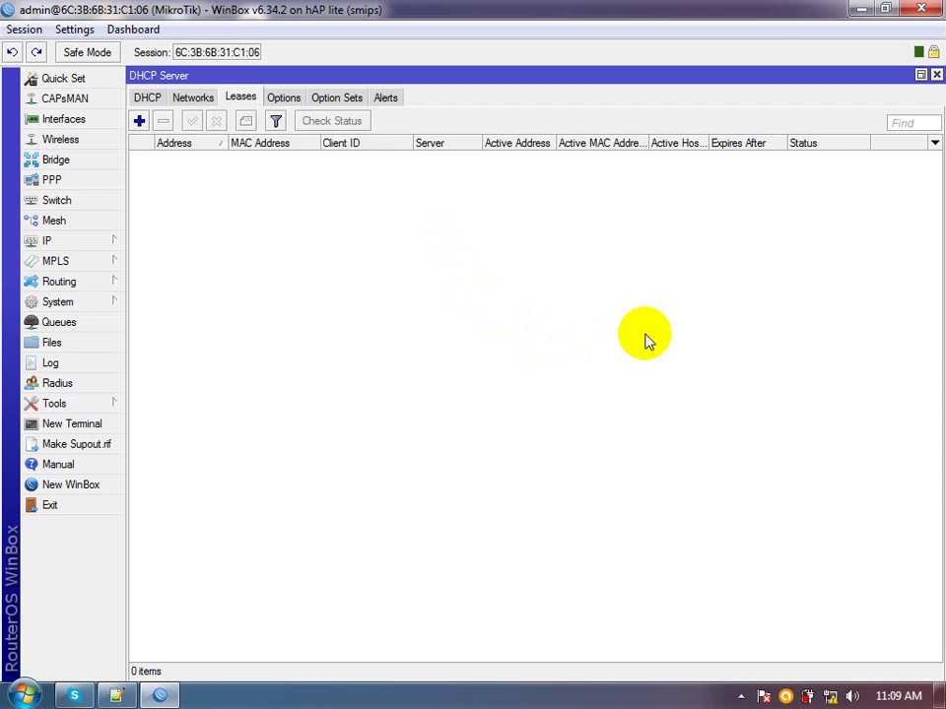
pyautogui.click(98, 122)
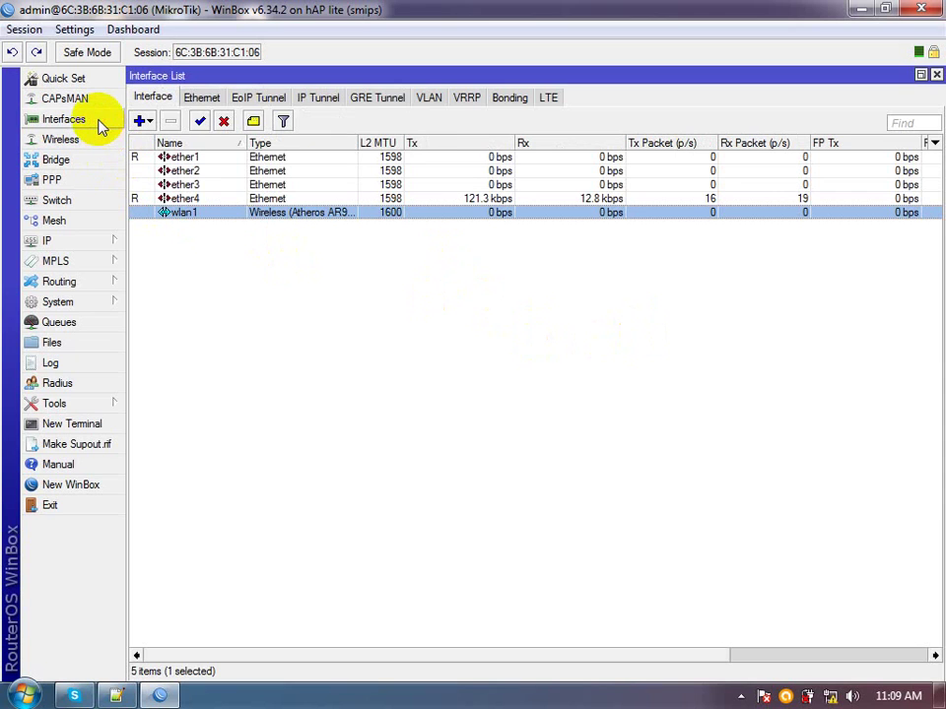
# Switch wlan1's wireless mode to ap bridge, reapplying it once more to make sure it holds
pyautogui.doubleClick(266, 217)
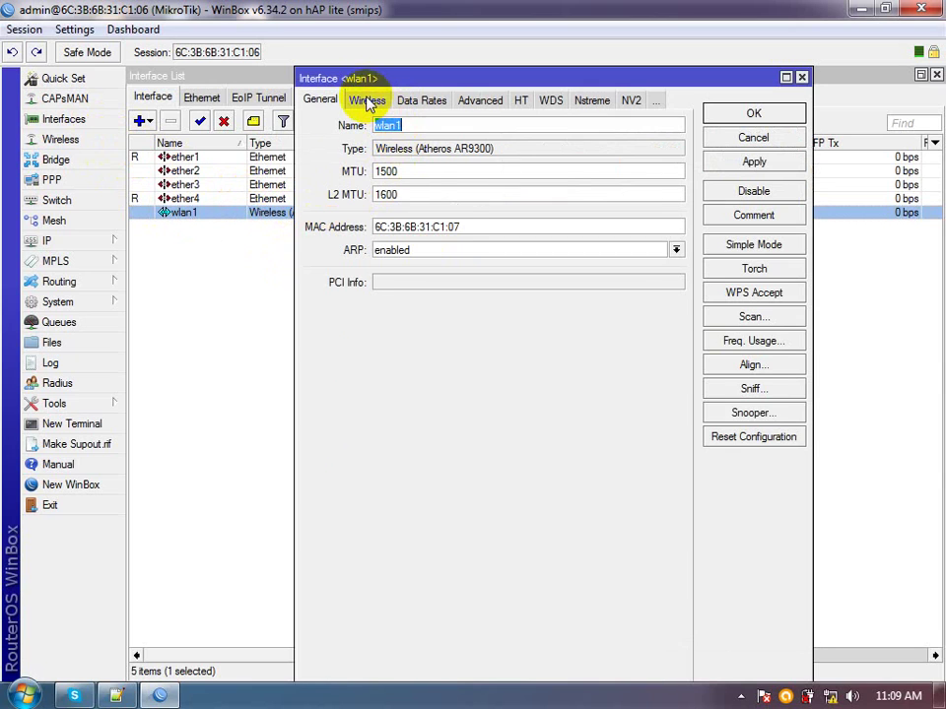
pyautogui.click(373, 102)
pyautogui.click(482, 128)
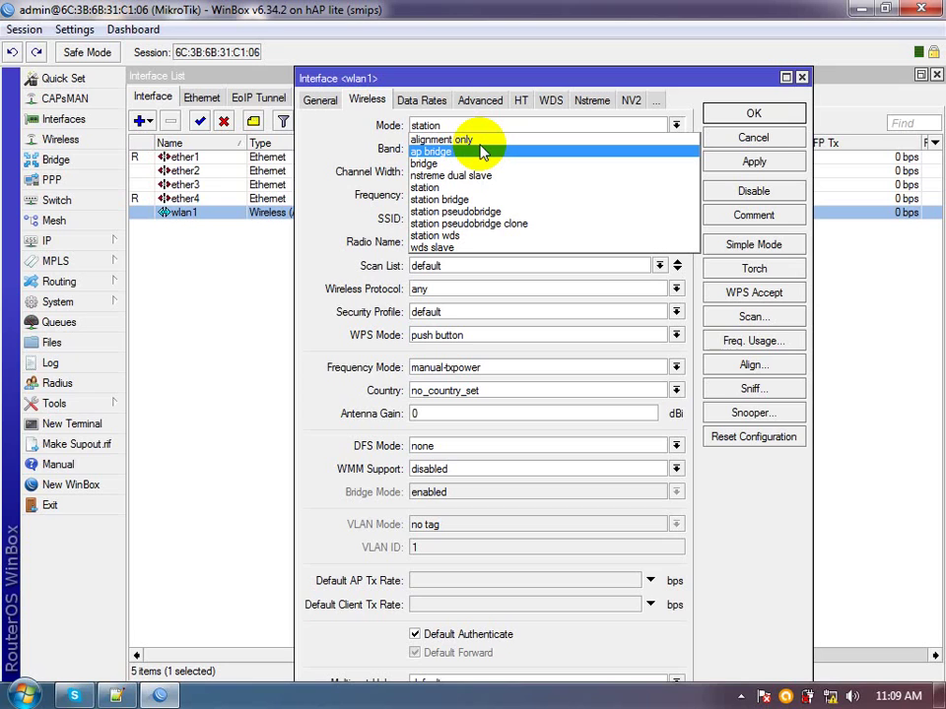
pyautogui.click(483, 150)
pyautogui.click(719, 115)
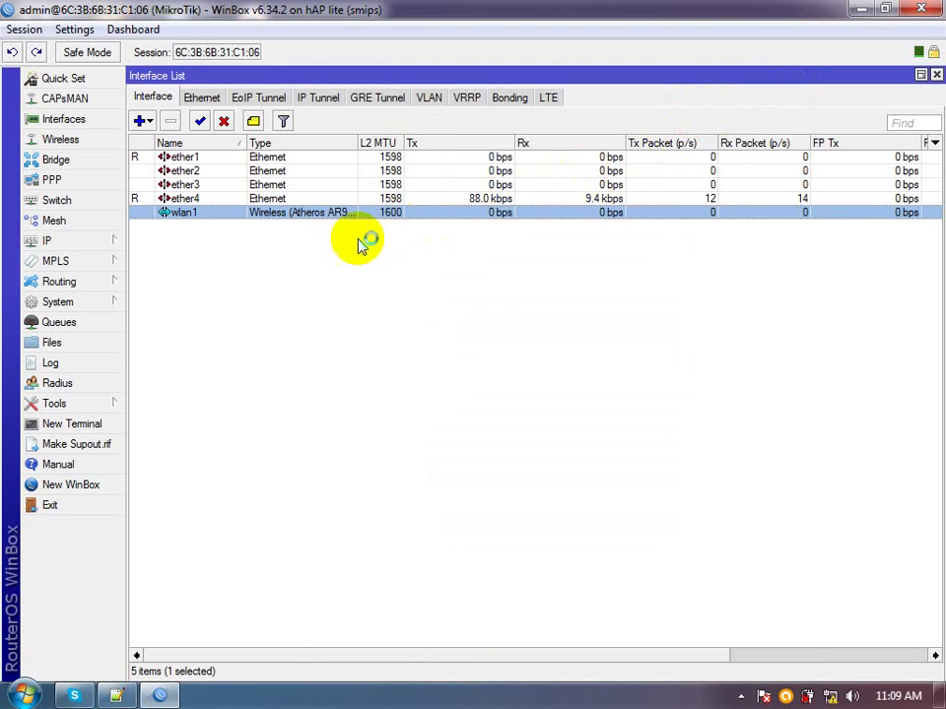
pyautogui.doubleClick(316, 213)
pyautogui.click(507, 125)
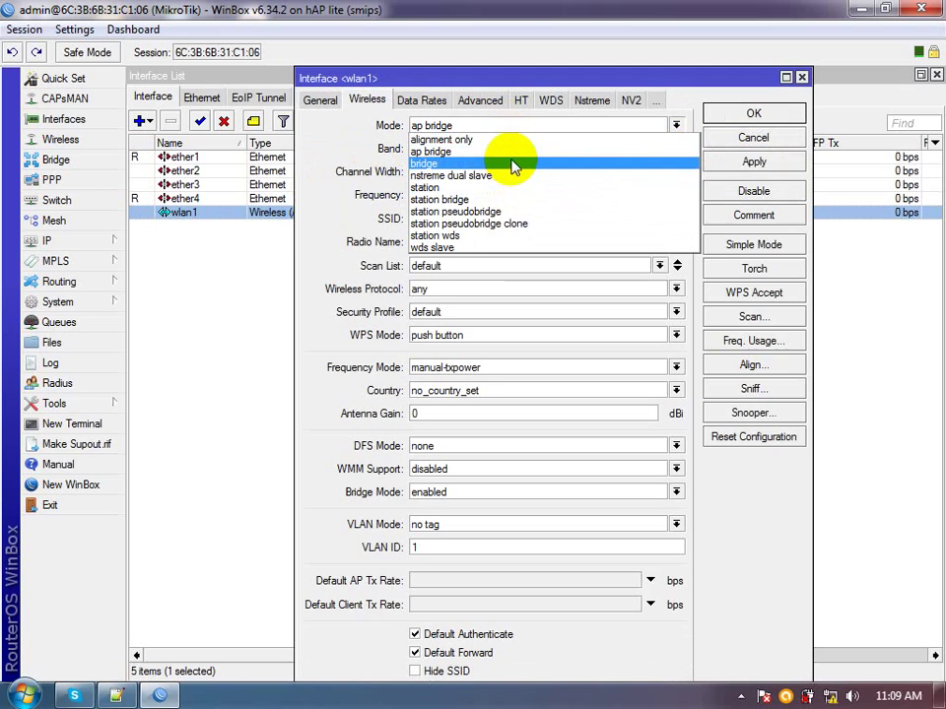
pyautogui.click(509, 151)
pyautogui.click(752, 113)
pyautogui.click(708, 327)
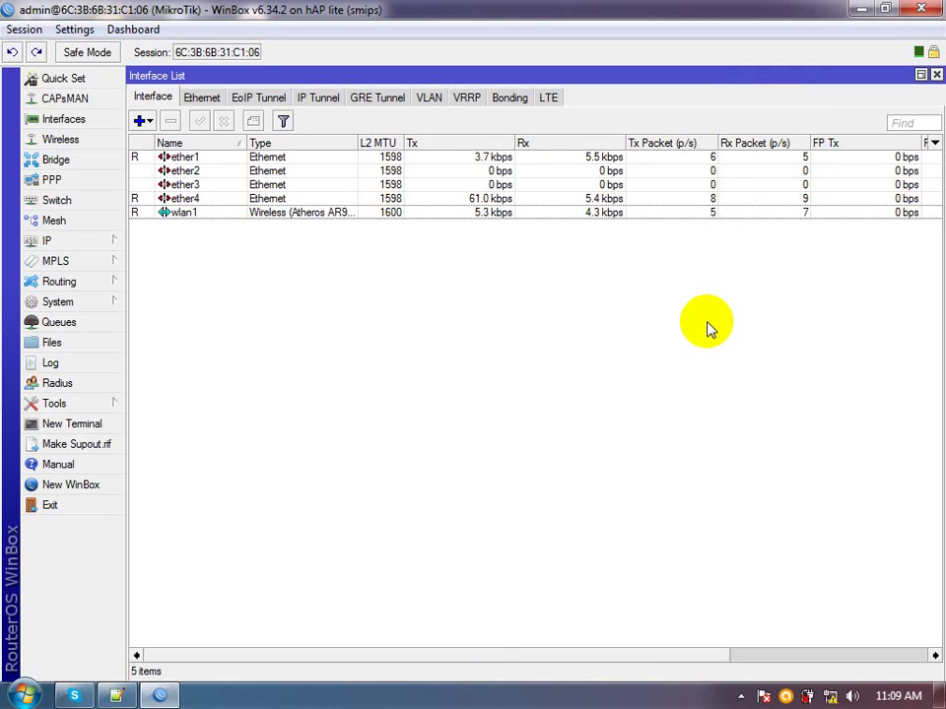
# Open the DHCP Server leases list and widen its columns, including Active Host Name
pyautogui.click(46, 241)
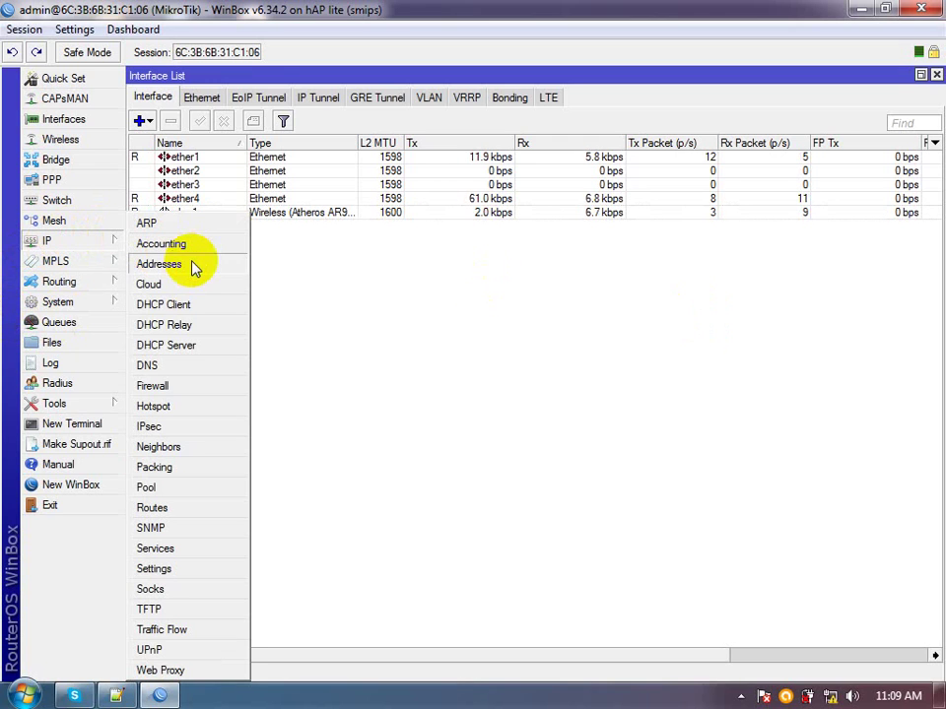
pyautogui.click(197, 347)
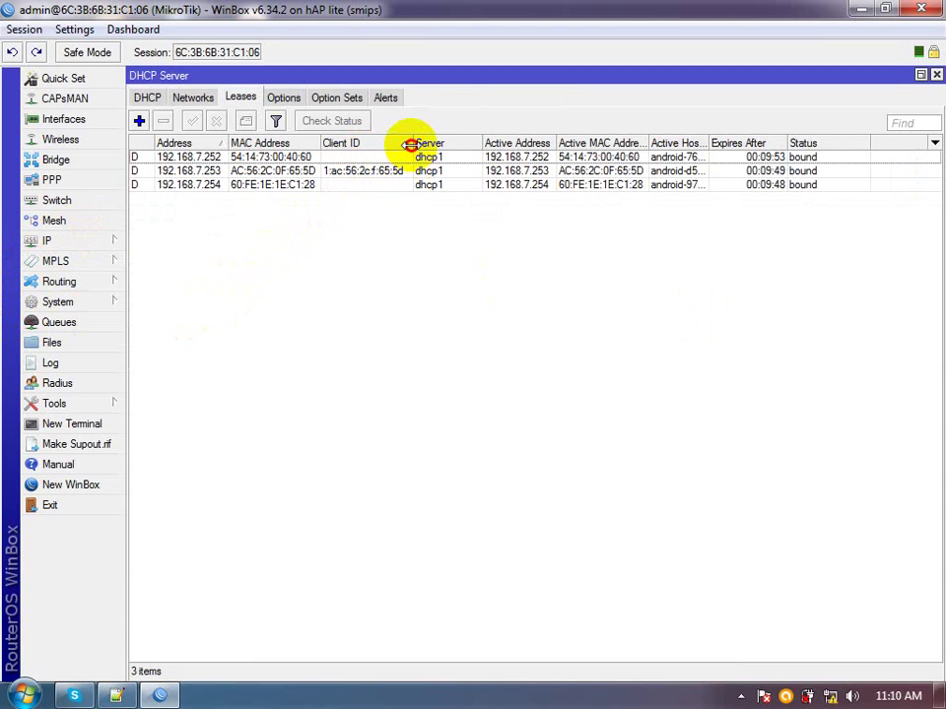
pyautogui.moveTo(412, 145); pyautogui.dragTo(448, 145)
pyautogui.moveTo(323, 144); pyautogui.dragTo(359, 143)
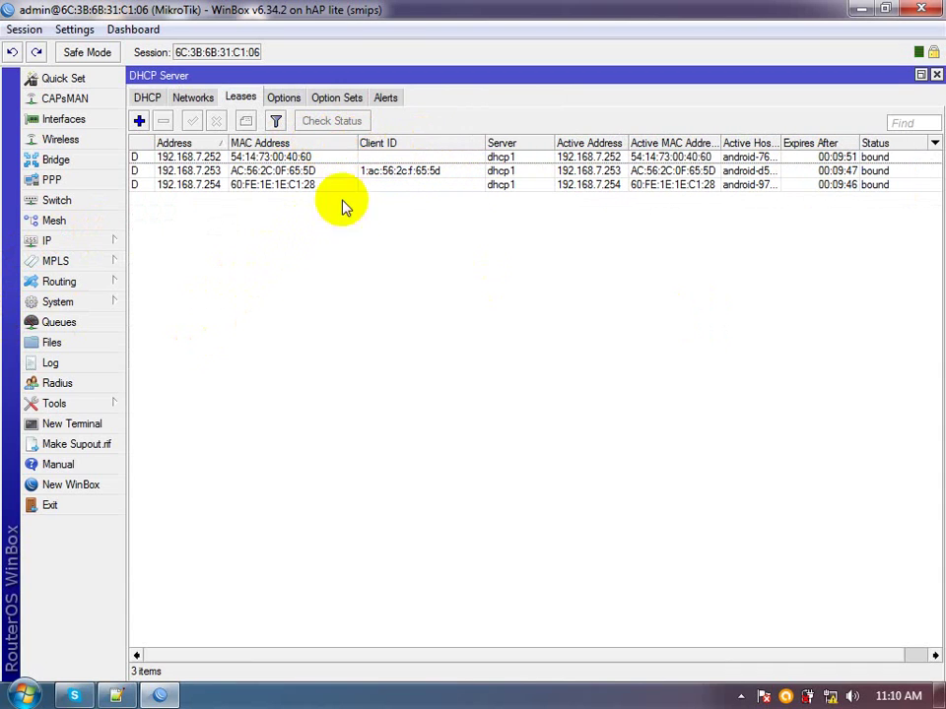
pyautogui.moveTo(781, 139); pyautogui.dragTo(808, 139)
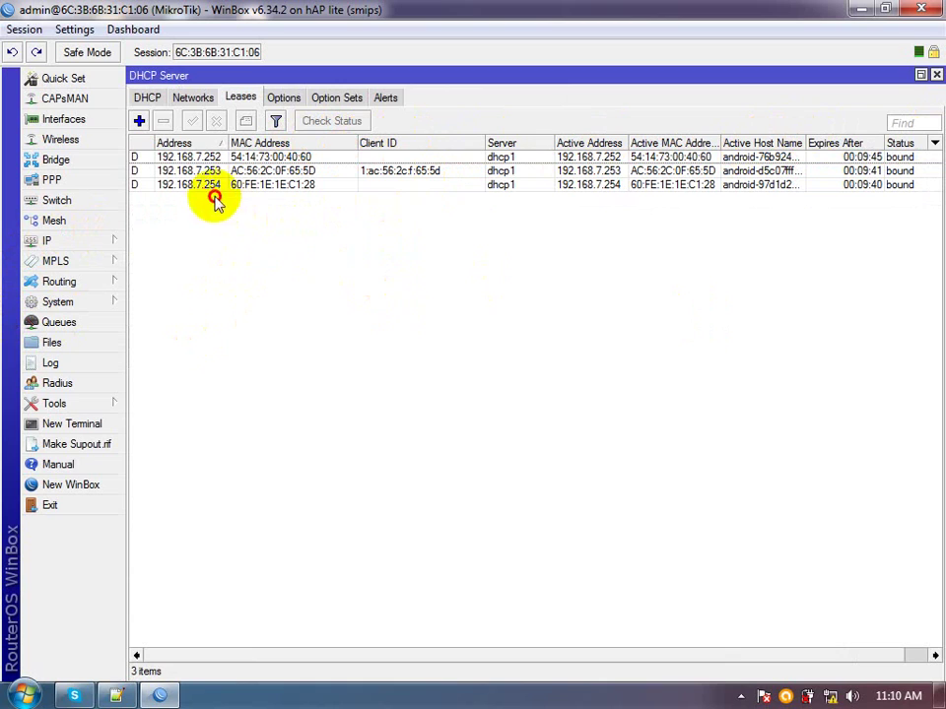
# Delete all three client leases (192.168.7.252–254), leaving the lease list empty
pyautogui.click(153, 157)
pyautogui.hotkey('shift', 'Down')
pyautogui.hotkey('shift', 'Down')
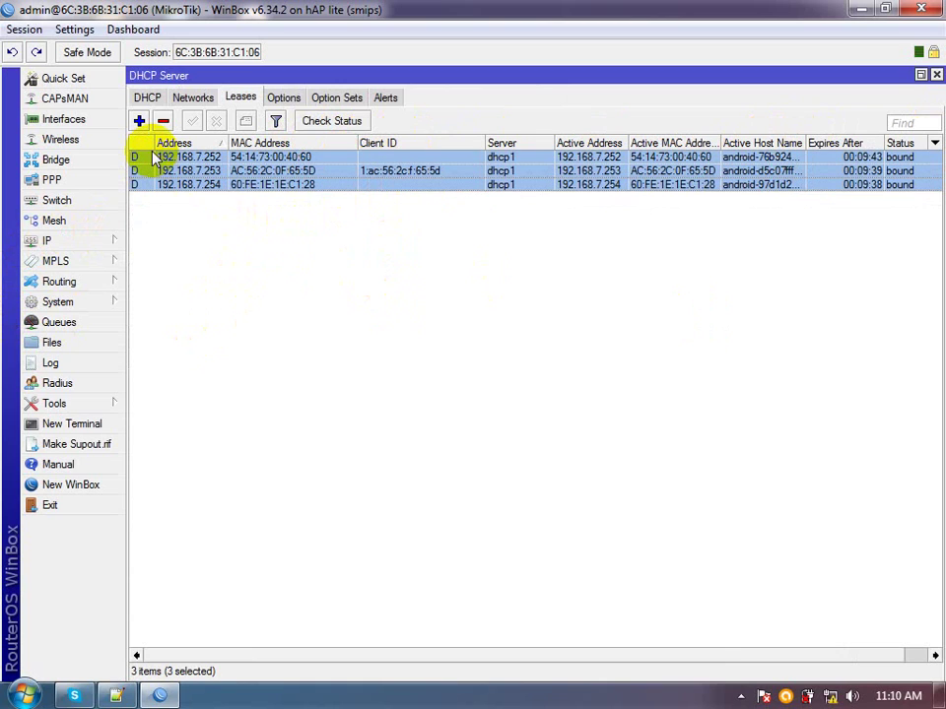
pyautogui.press('Delete')
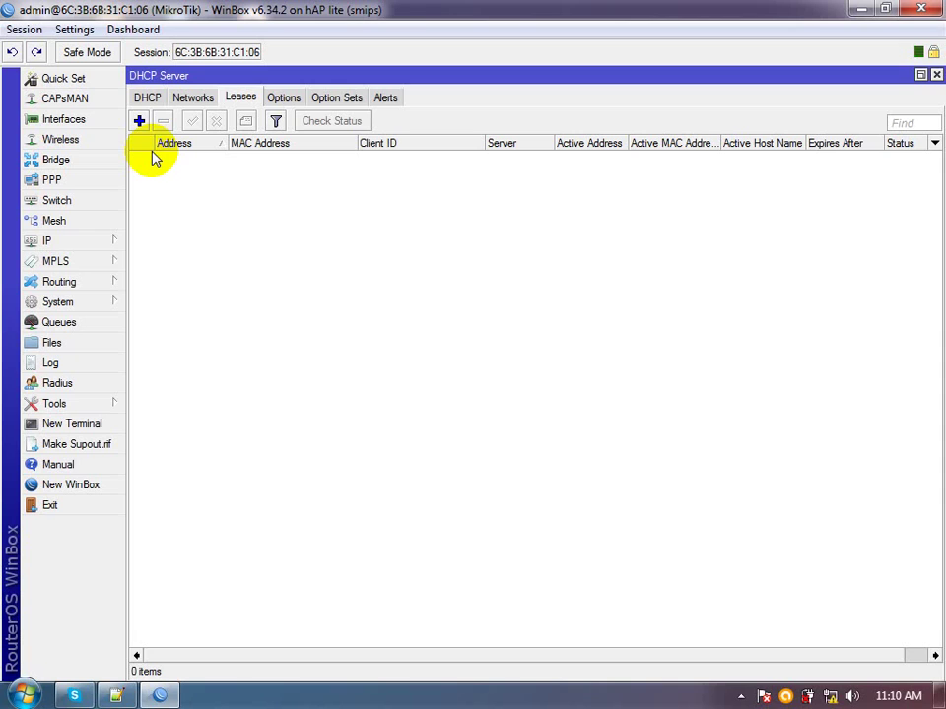
# Close the DHCP Server window and bring up the empty IP Hotspot server list
pyautogui.click(741, 696)
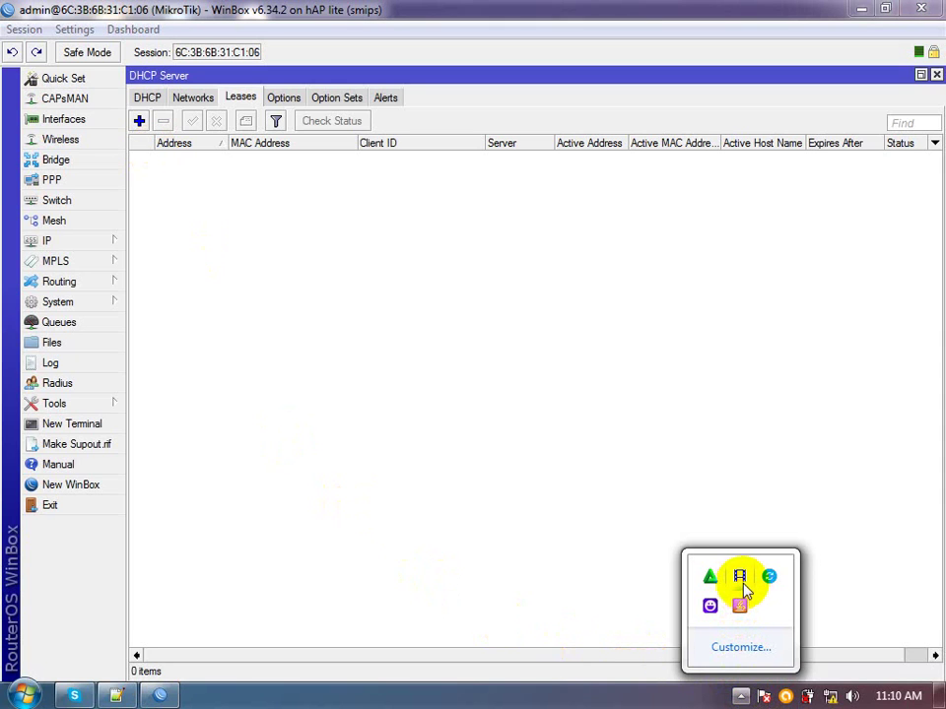
pyautogui.click(442, 363)
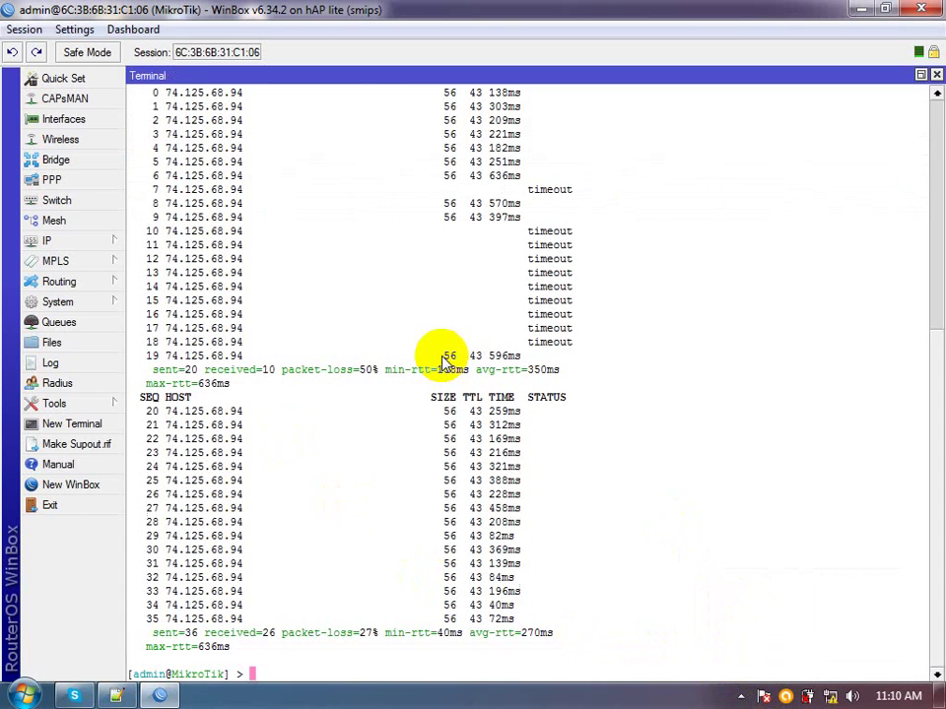
pyautogui.click(106, 246)
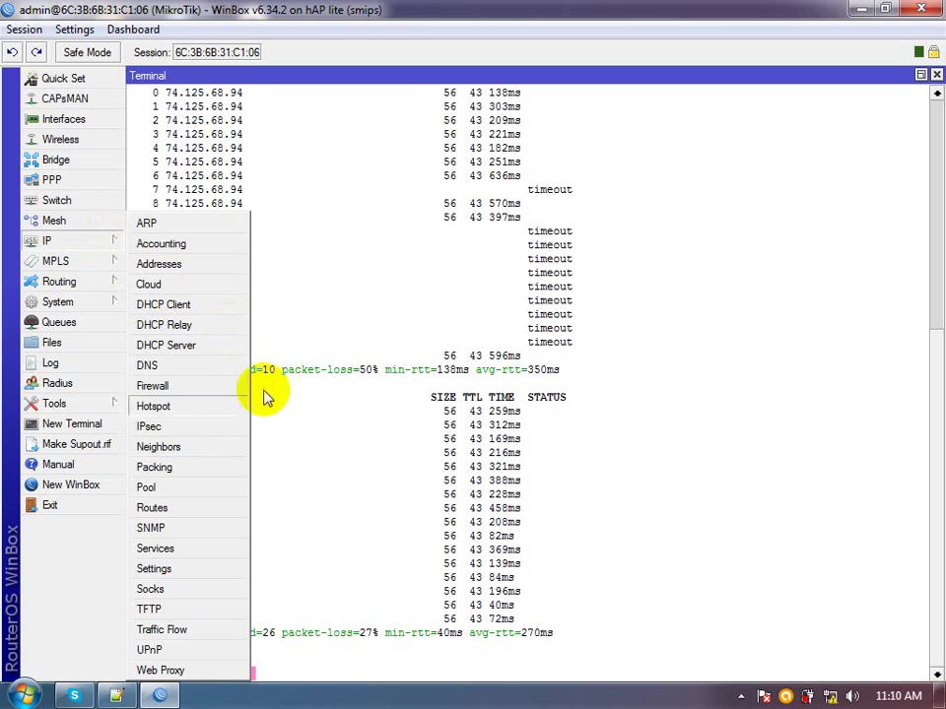
pyautogui.click(213, 408)
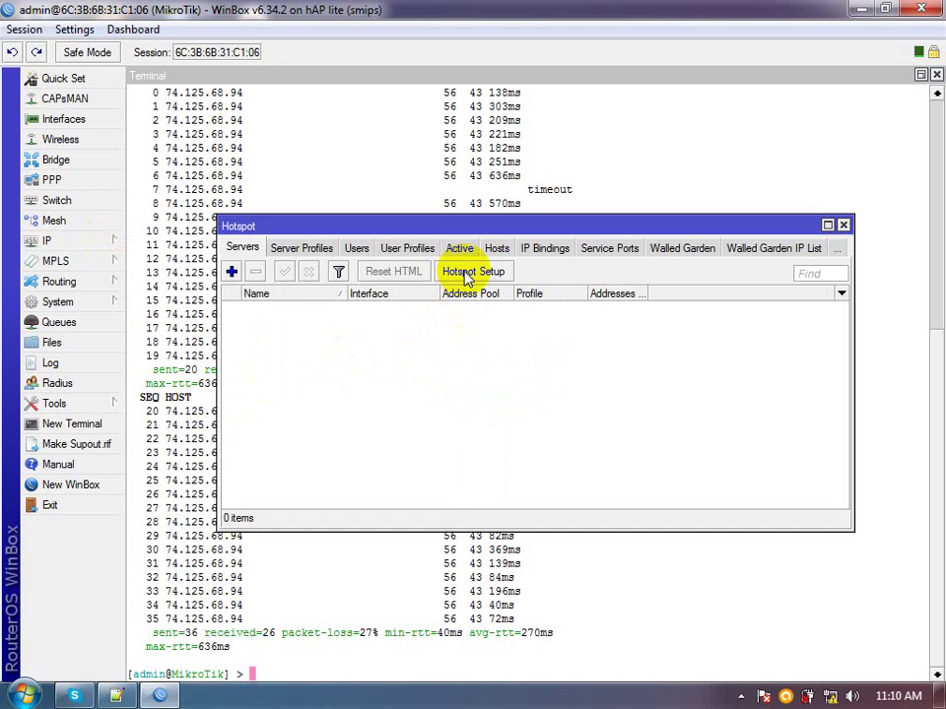
# Run Hotspot Setup on wlan1, accepting default address, pool, no certificate, SMTP and DNS servers
pyautogui.click(467, 279)
pyautogui.click(557, 362)
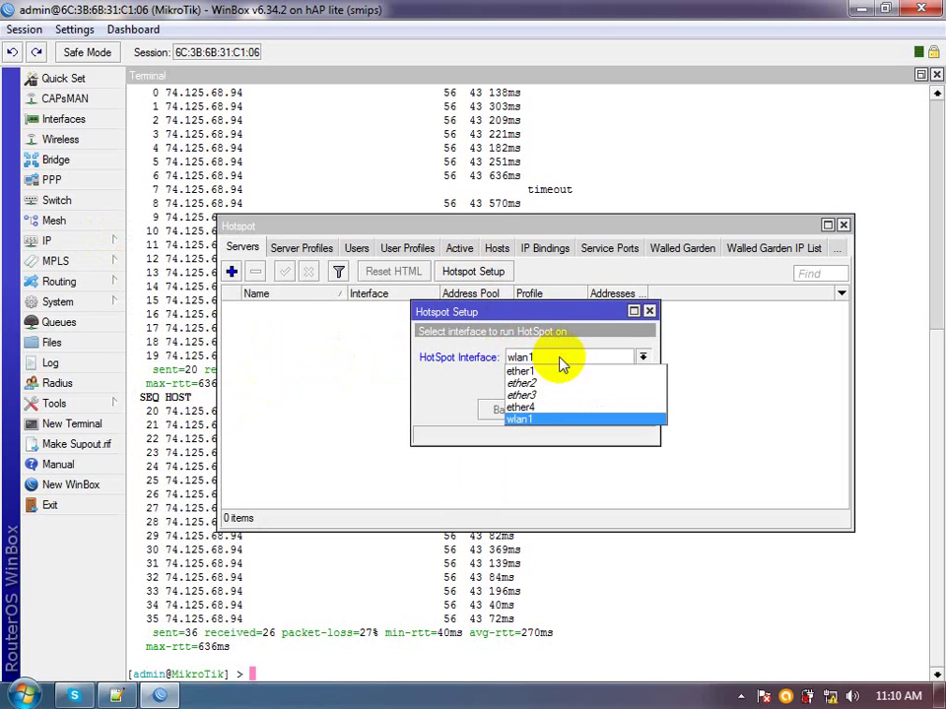
pyautogui.click(552, 420)
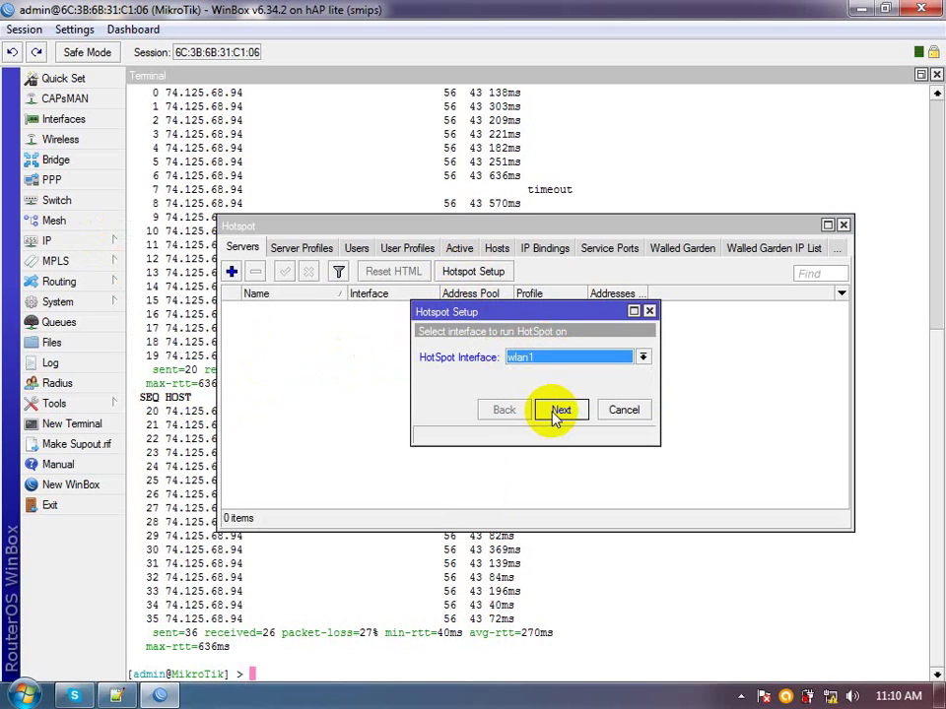
pyautogui.click(559, 410)
pyautogui.click(560, 410)
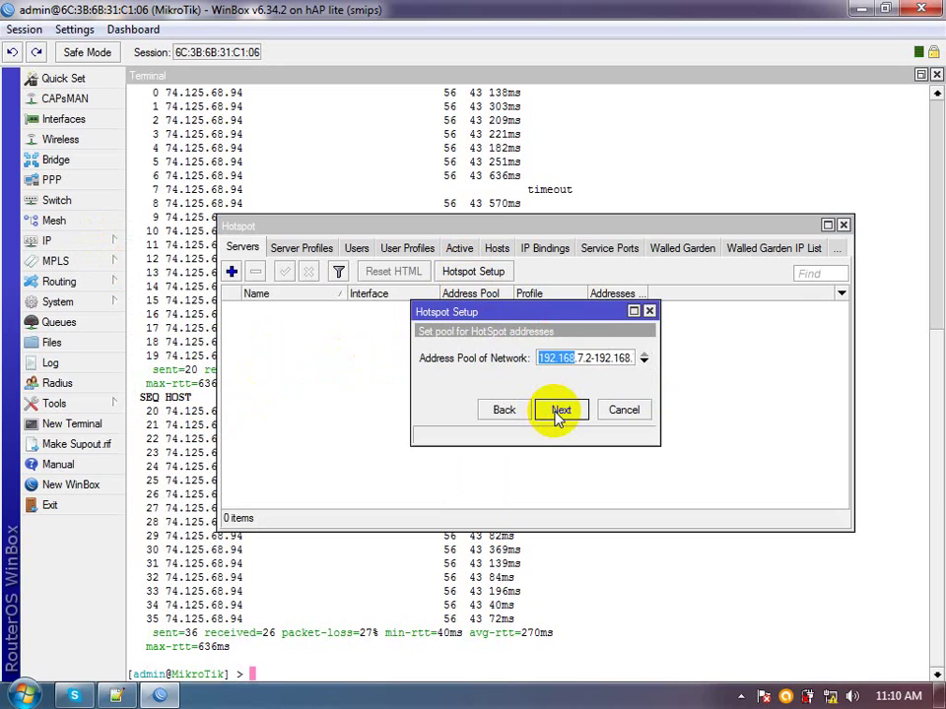
pyautogui.click(559, 410)
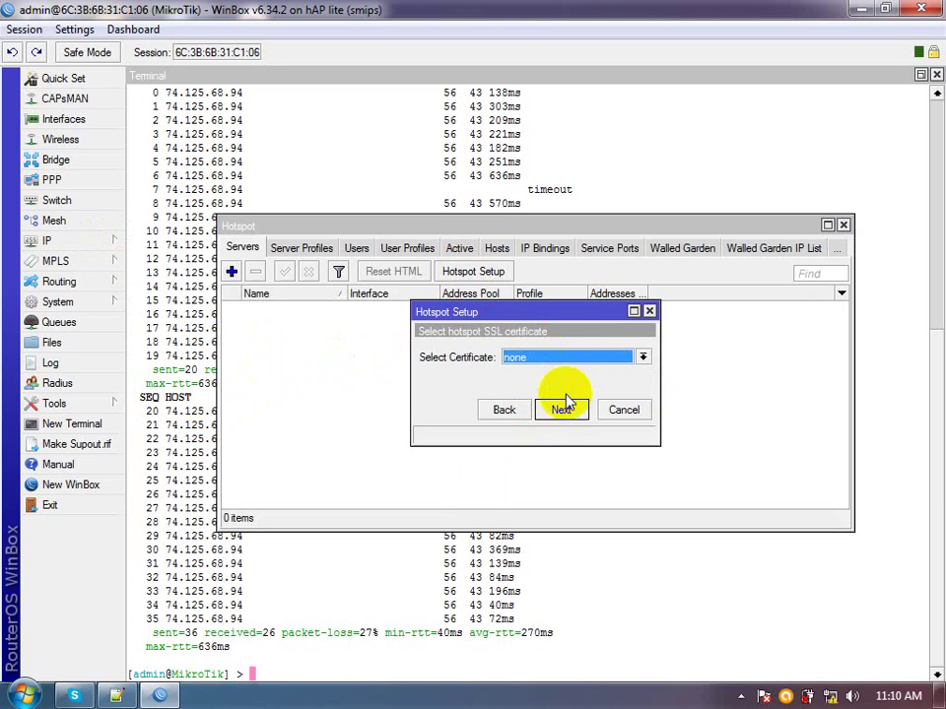
pyautogui.click(560, 410)
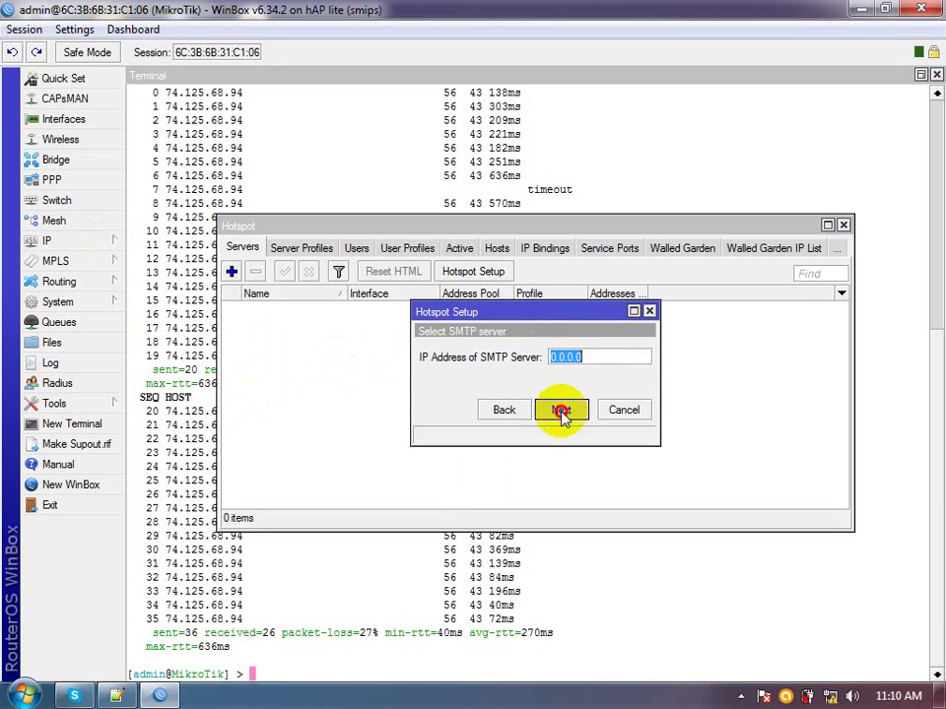
pyautogui.click(561, 412)
pyautogui.click(561, 412)
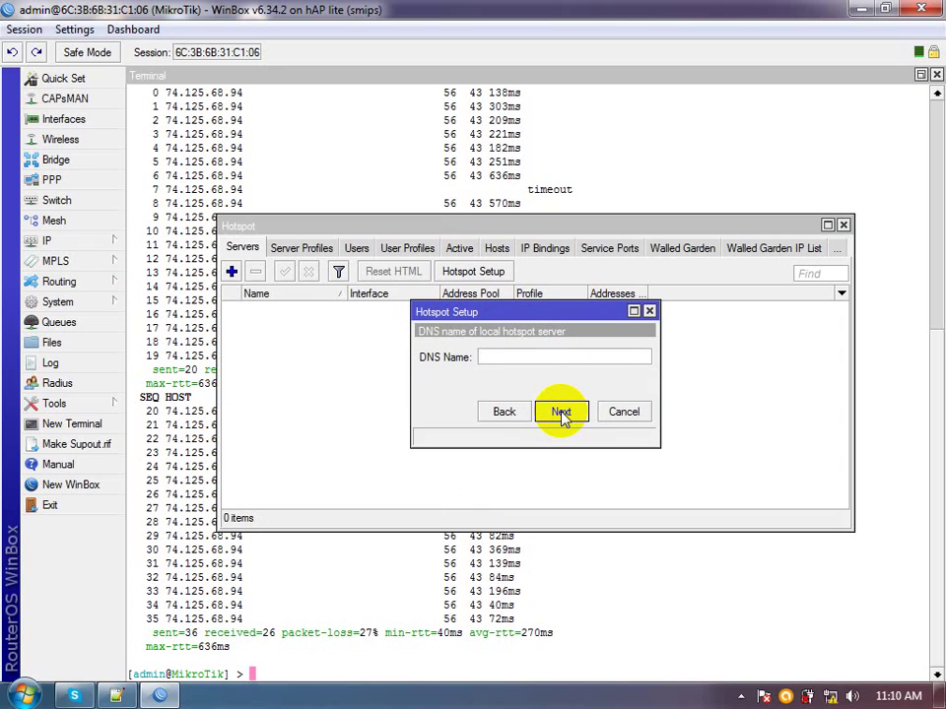
# Enter DNS name kab and a password for the local admin user, finishing setup of hotspot1
pyautogui.write('KAB')
pyautogui.press('BackSpace')
pyautogui.press('BackSpace')
pyautogui.press('BackSpace')
pyautogui.write('kab')
pyautogui.click(560, 412)
pyautogui.click(585, 379)
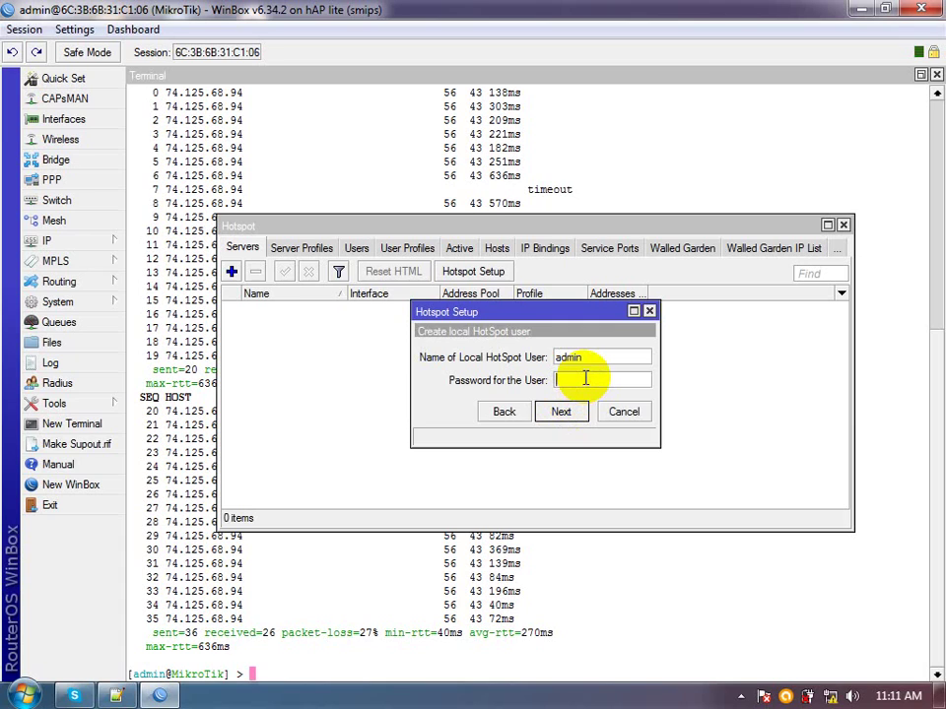
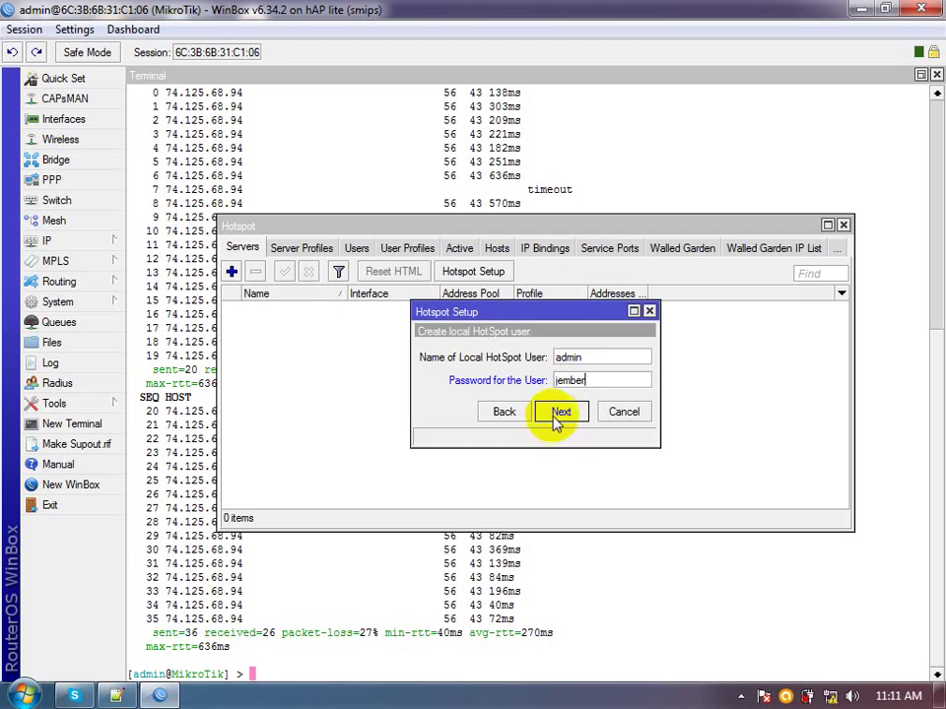
pyautogui.click(557, 414)
pyautogui.click(526, 371)
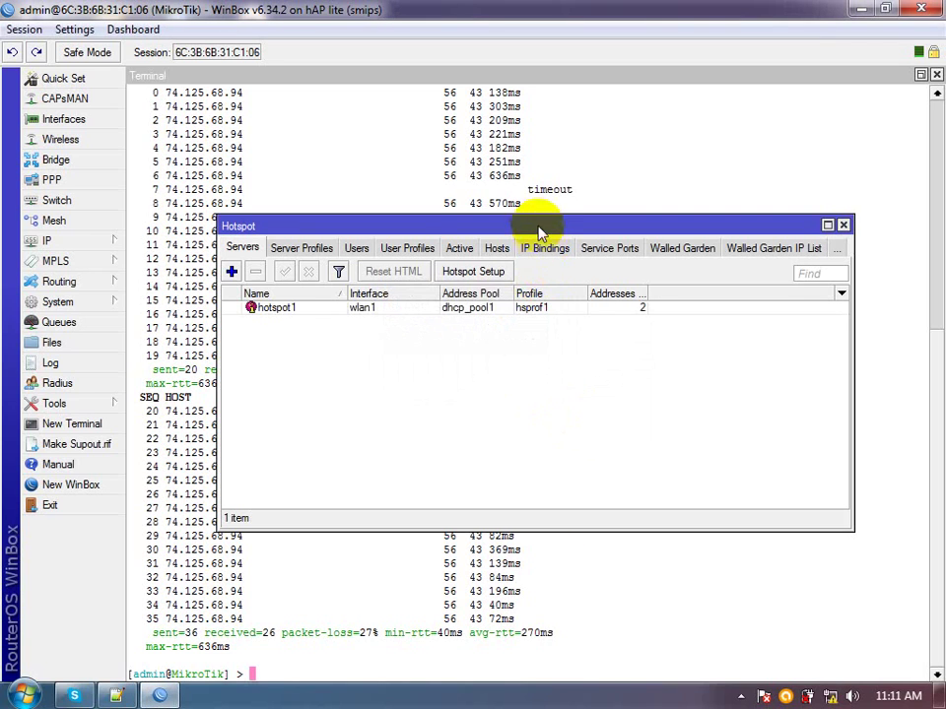
# Maximize the Hotspot window and review the hotspot1 server's settings
pyautogui.doubleClick(529, 228)
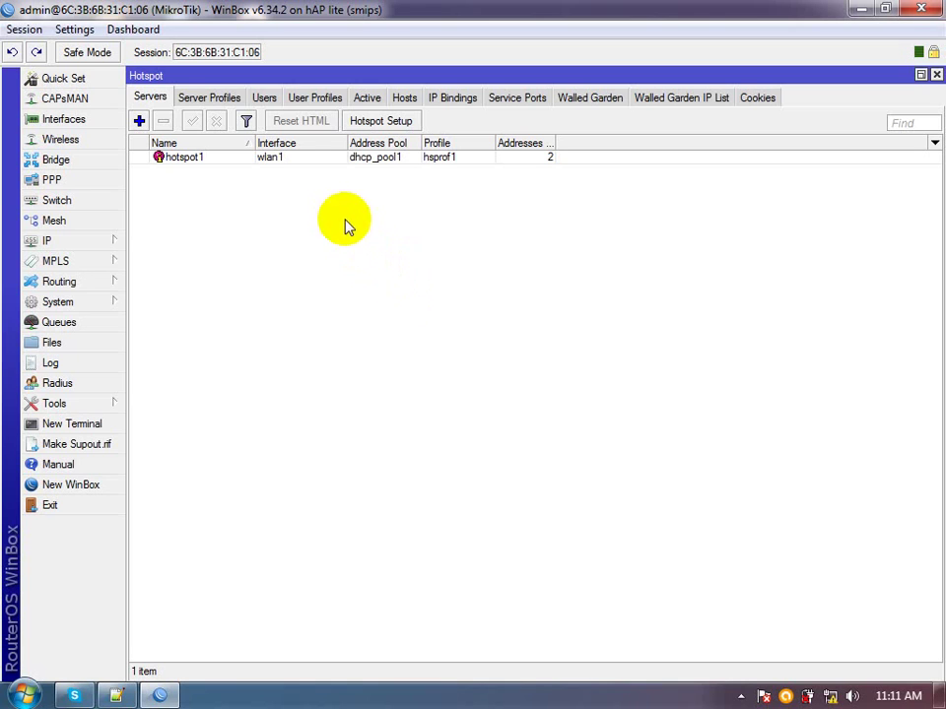
pyautogui.click(236, 157)
pyautogui.rightClick(237, 157)
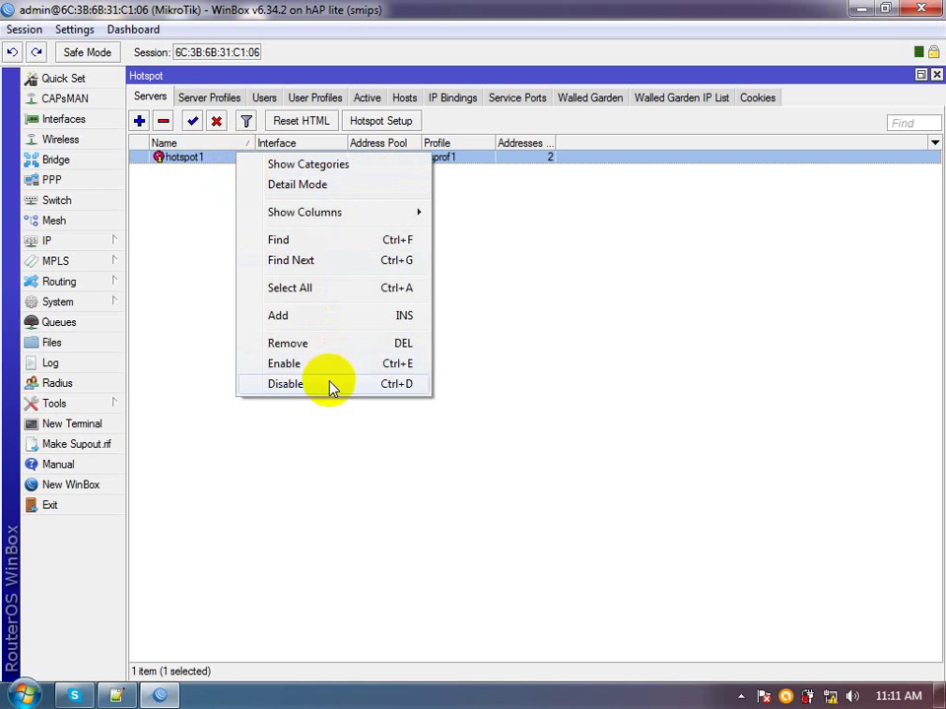
pyautogui.doubleClick(155, 159)
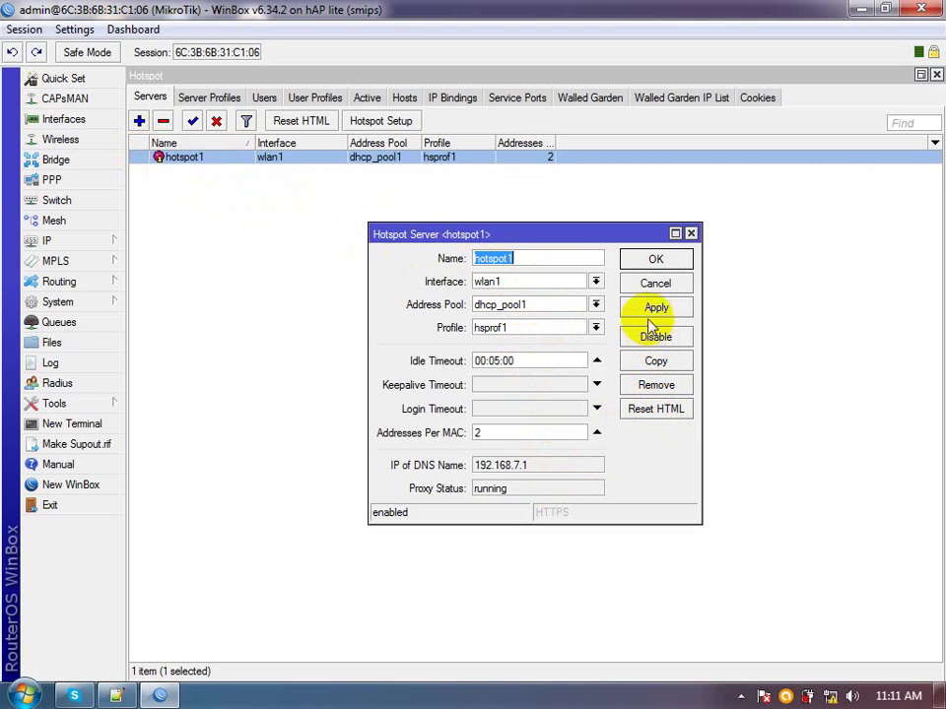
pyautogui.click(653, 261)
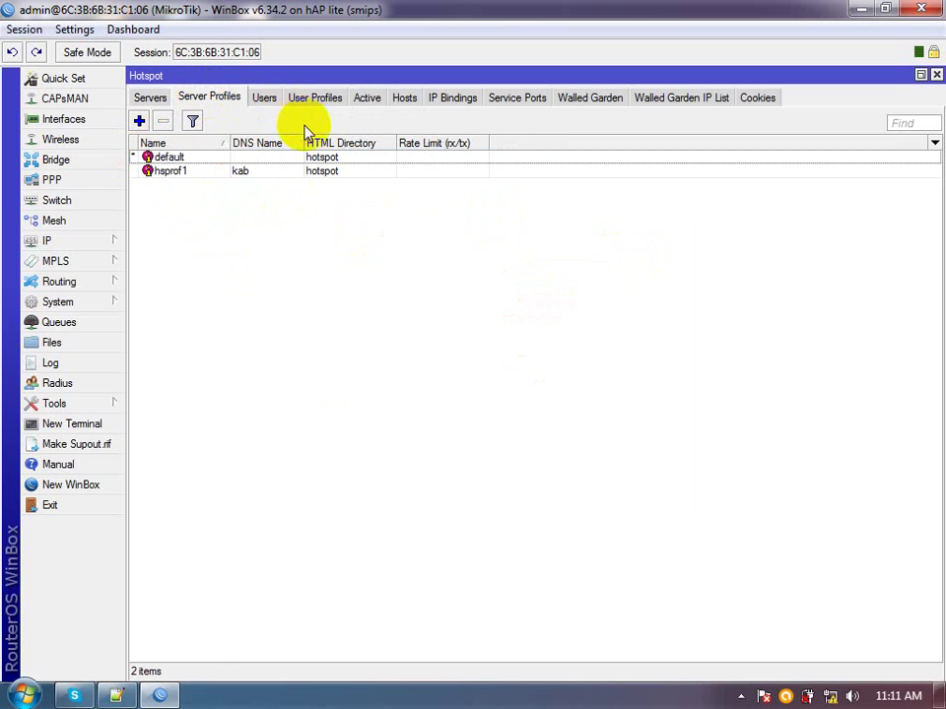
# Review the hsprof1 server profile's General and Login settings, closing without changes
pyautogui.click(237, 174)
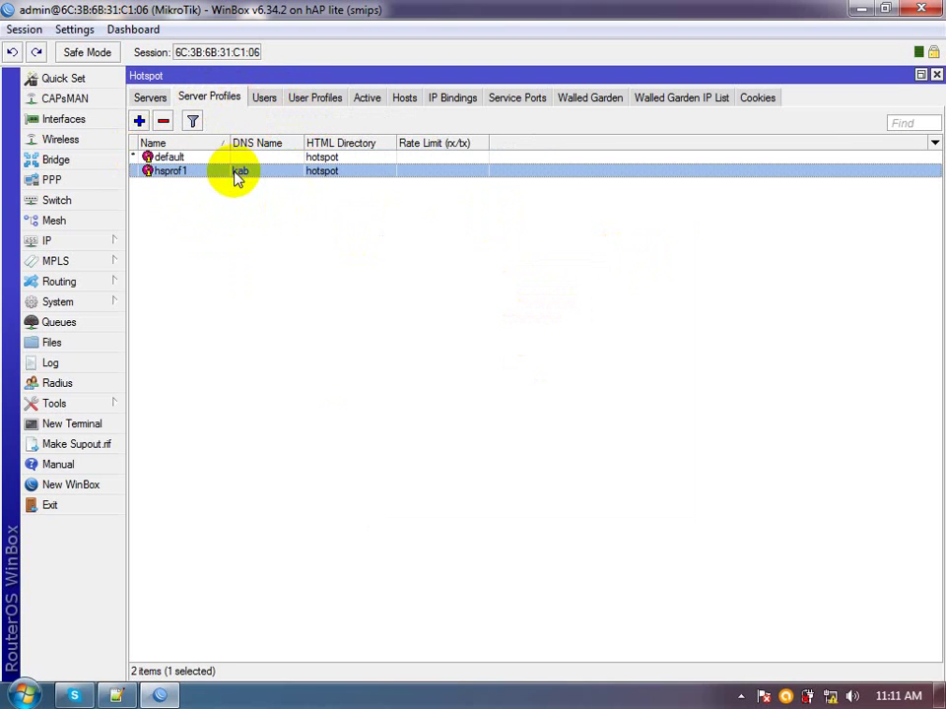
pyautogui.rightClick(234, 175)
pyautogui.doubleClick(209, 170)
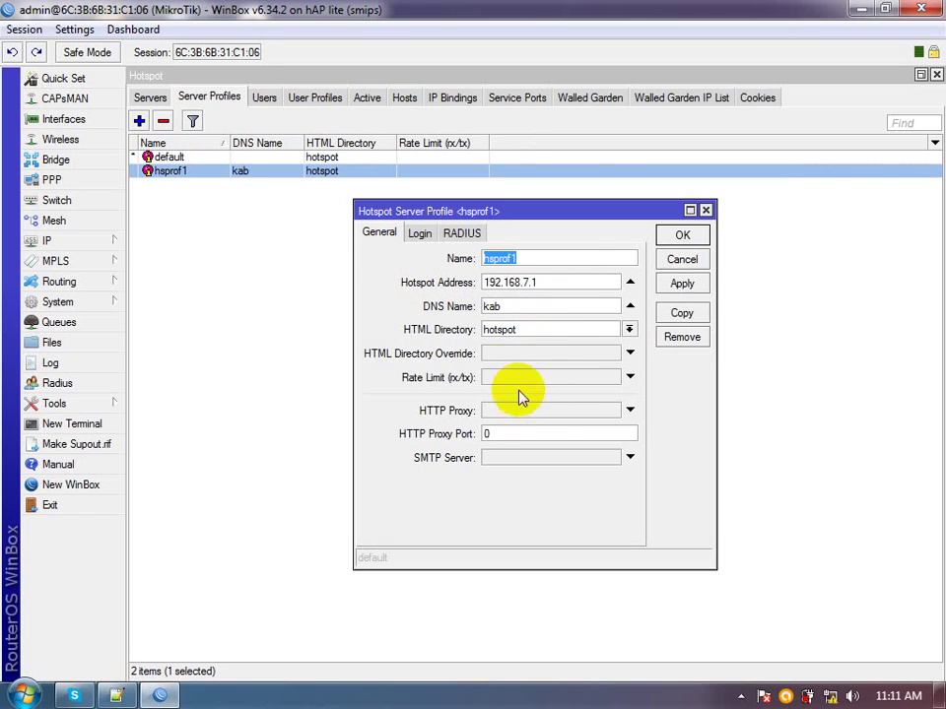
pyautogui.click(419, 234)
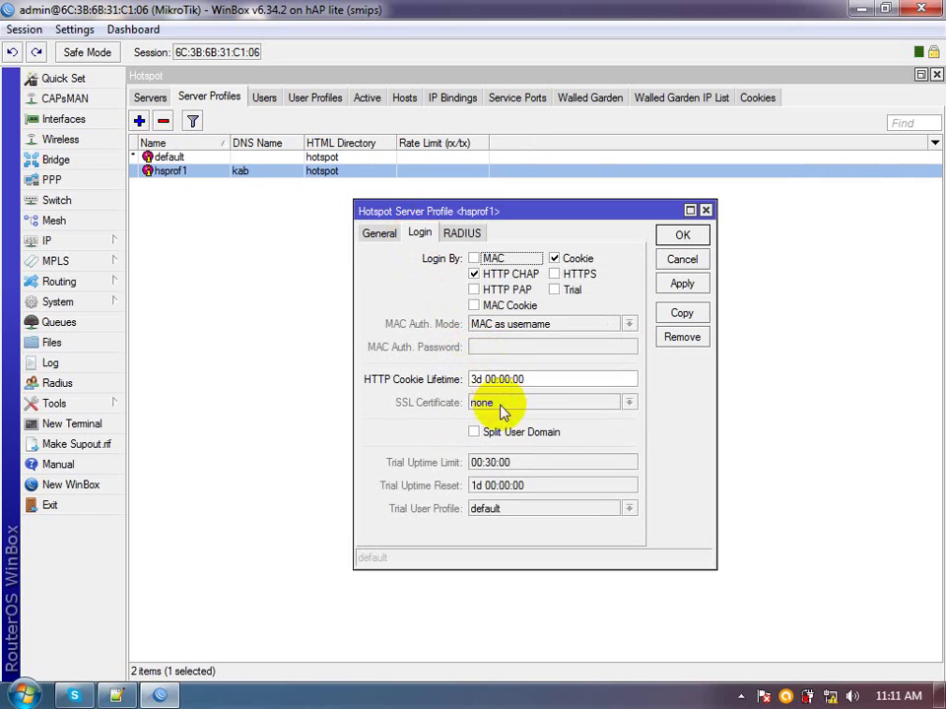
pyautogui.click(388, 236)
pyautogui.click(667, 262)
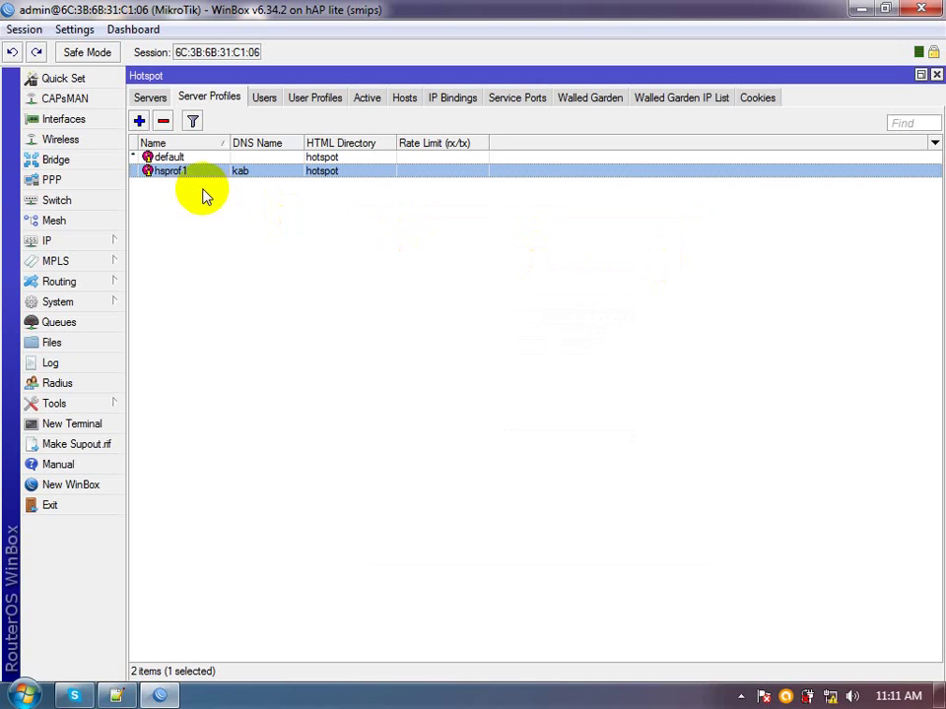
# Inspect the admin hotspot user's General, Limits and Statistics tabs, then close its properties
pyautogui.click(261, 96)
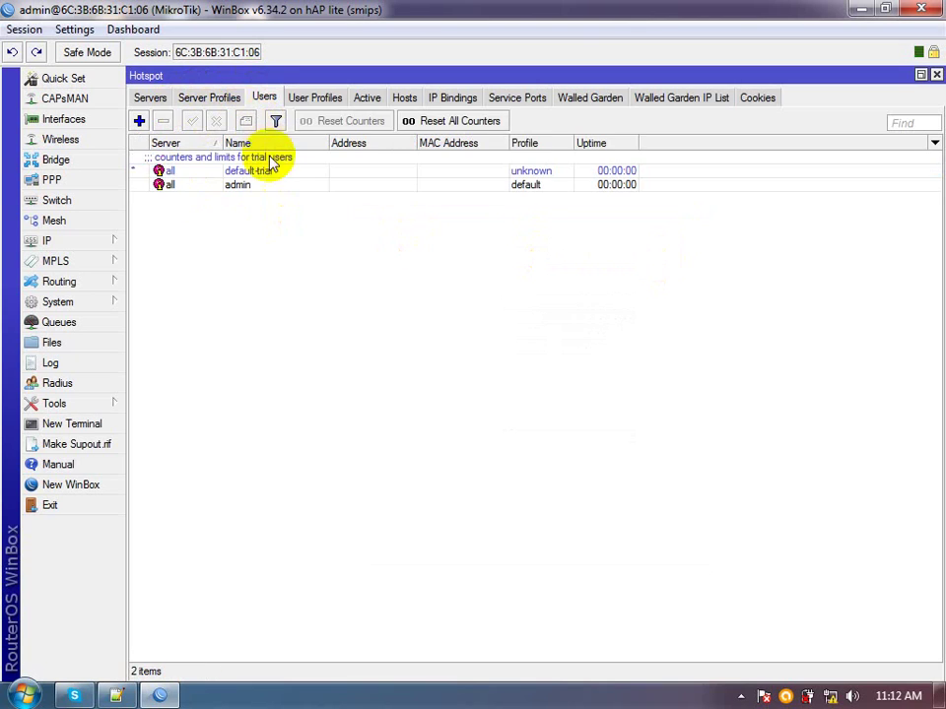
pyautogui.click(257, 188)
pyautogui.rightClick(257, 189)
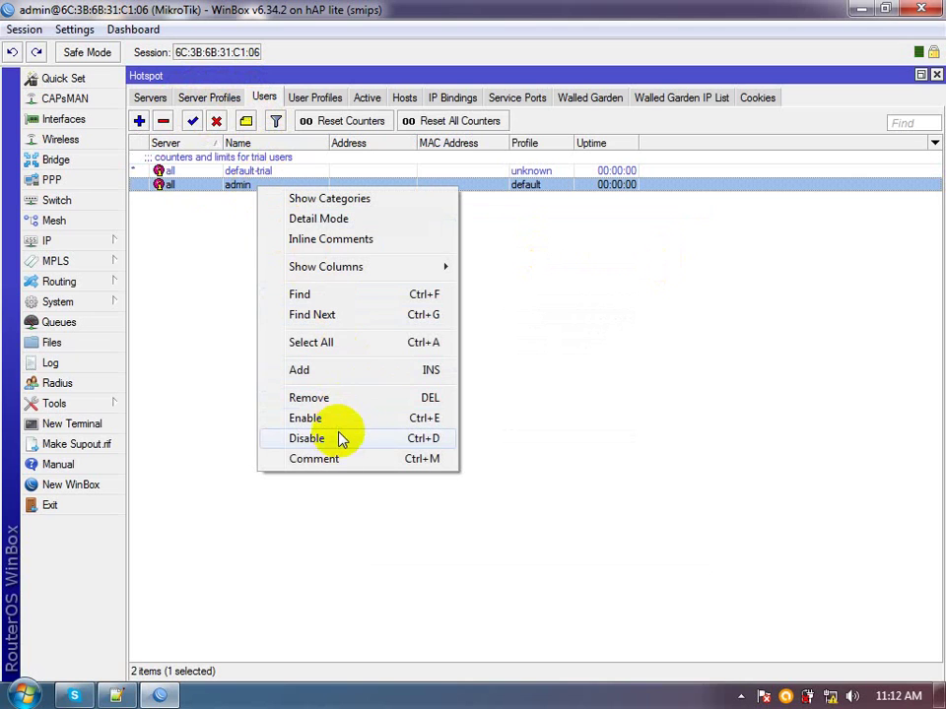
pyautogui.doubleClick(235, 186)
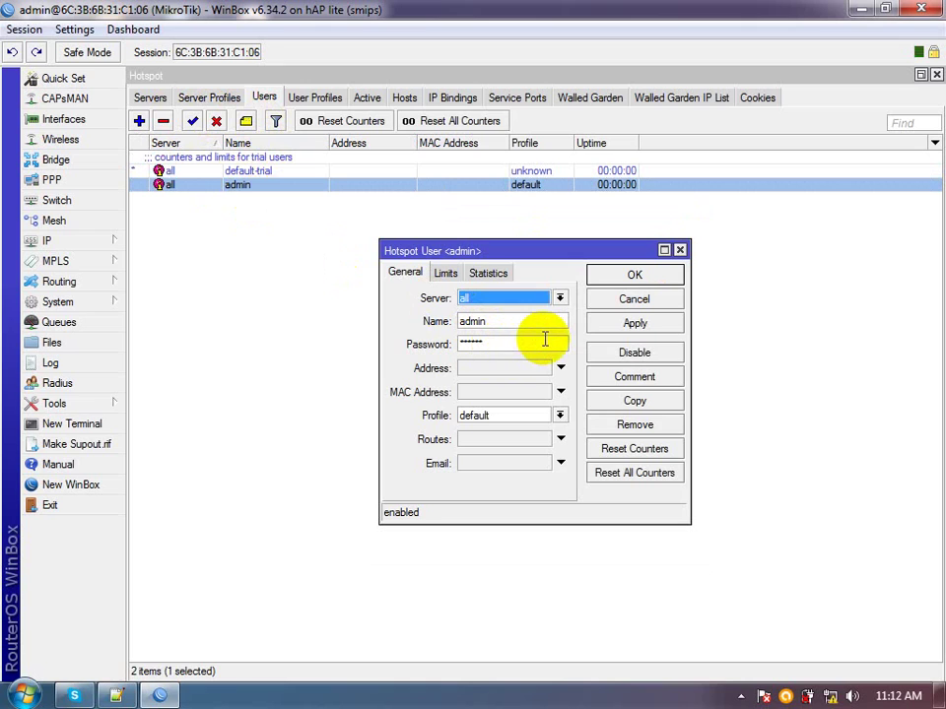
pyautogui.click(445, 275)
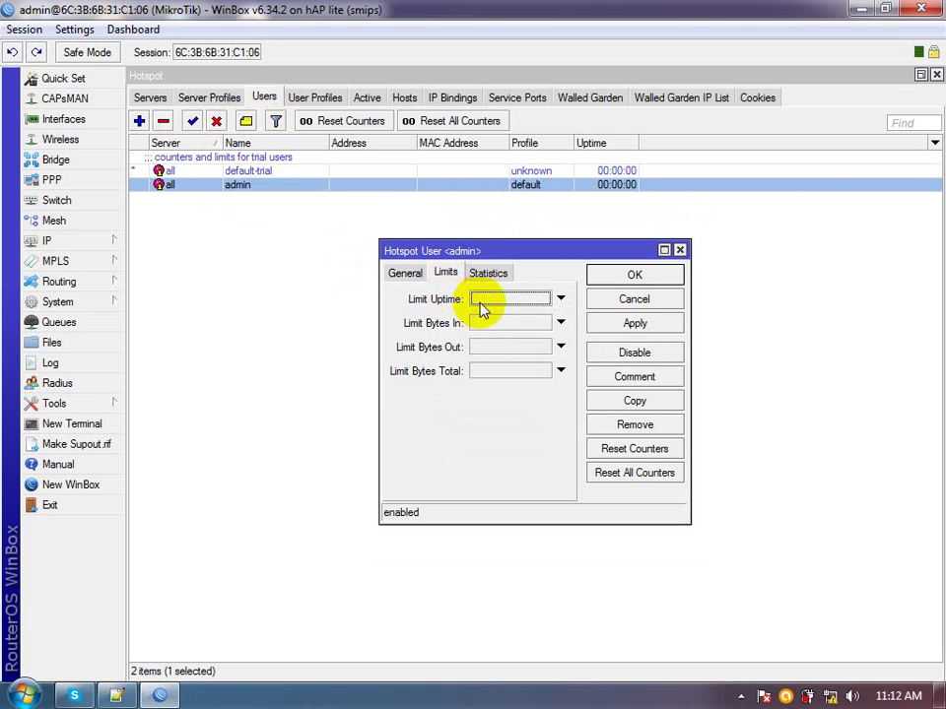
pyautogui.click(488, 273)
pyautogui.click(406, 276)
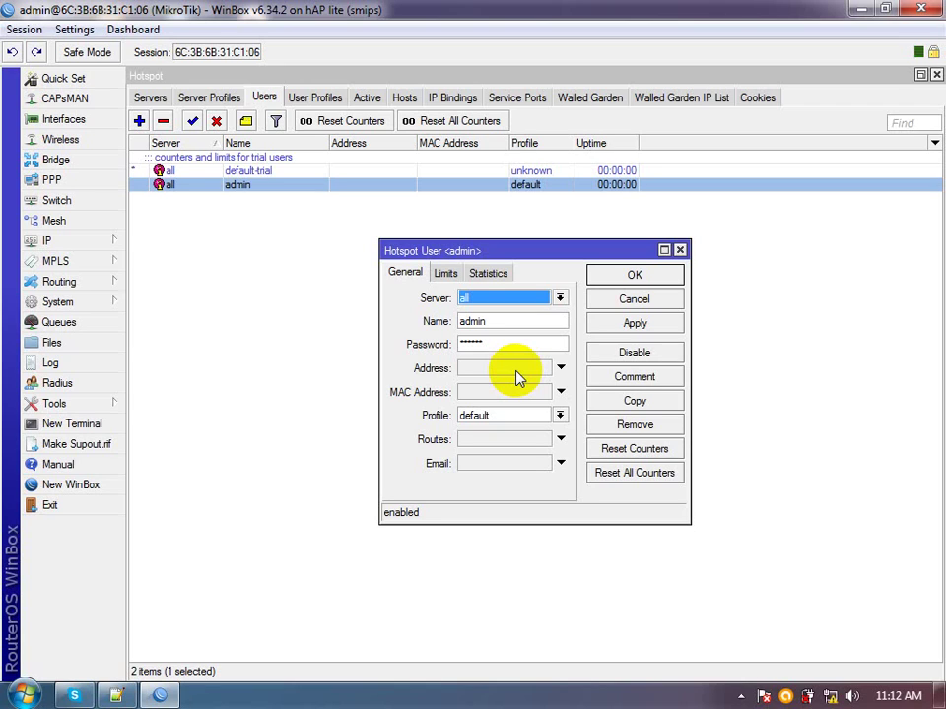
pyautogui.click(613, 279)
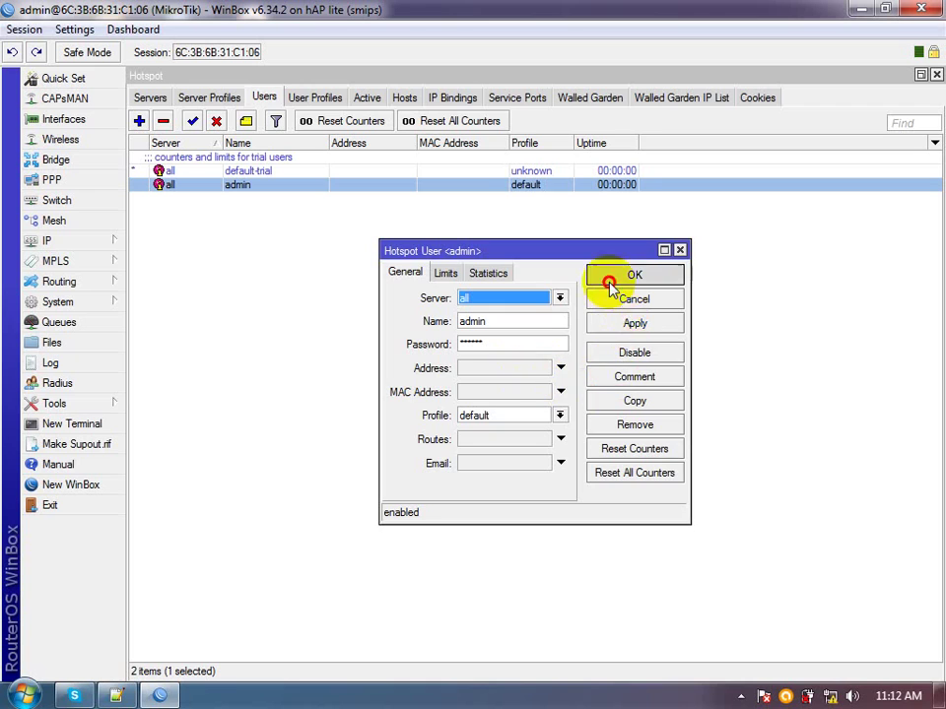
# Set Shared Users to 20 on the default hotspot user profile and apply it
pyautogui.click(314, 100)
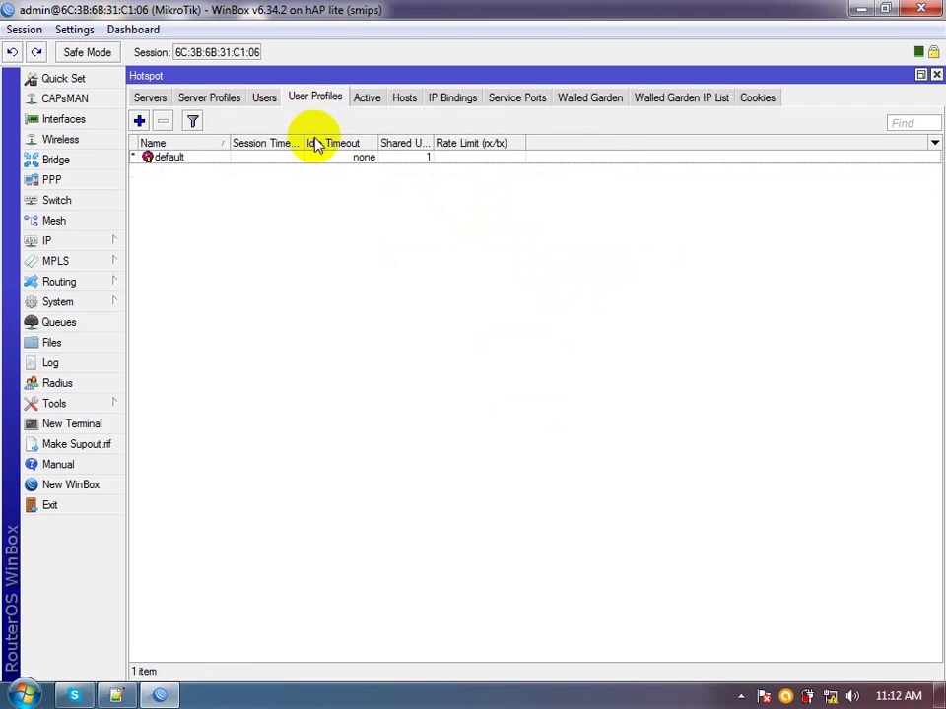
pyautogui.rightClick(292, 159)
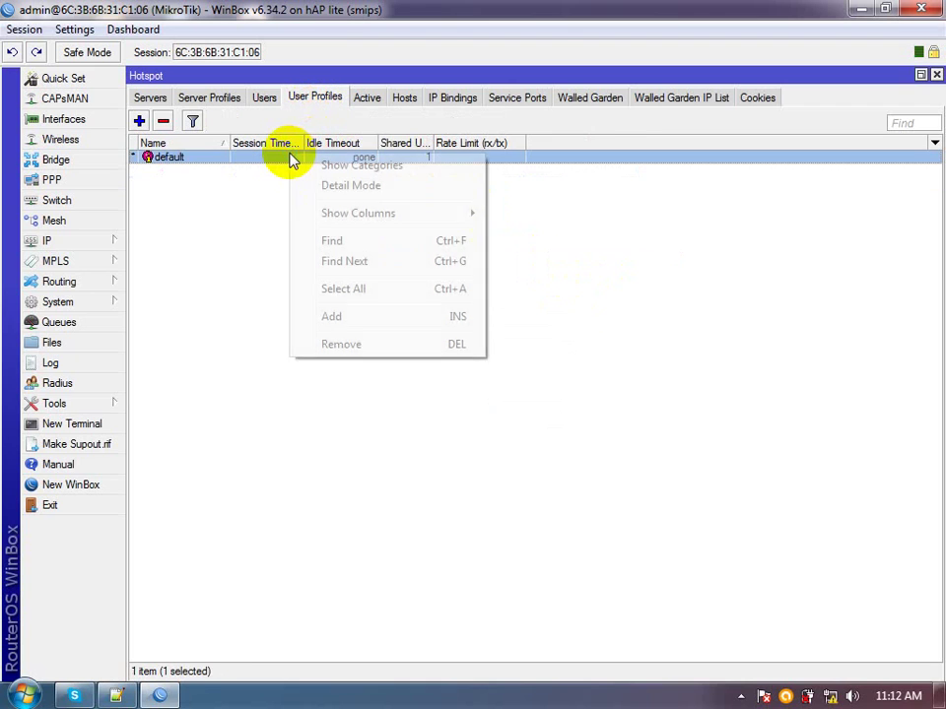
pyautogui.click(213, 161)
pyautogui.doubleClick(213, 161)
pyautogui.doubleClick(530, 332)
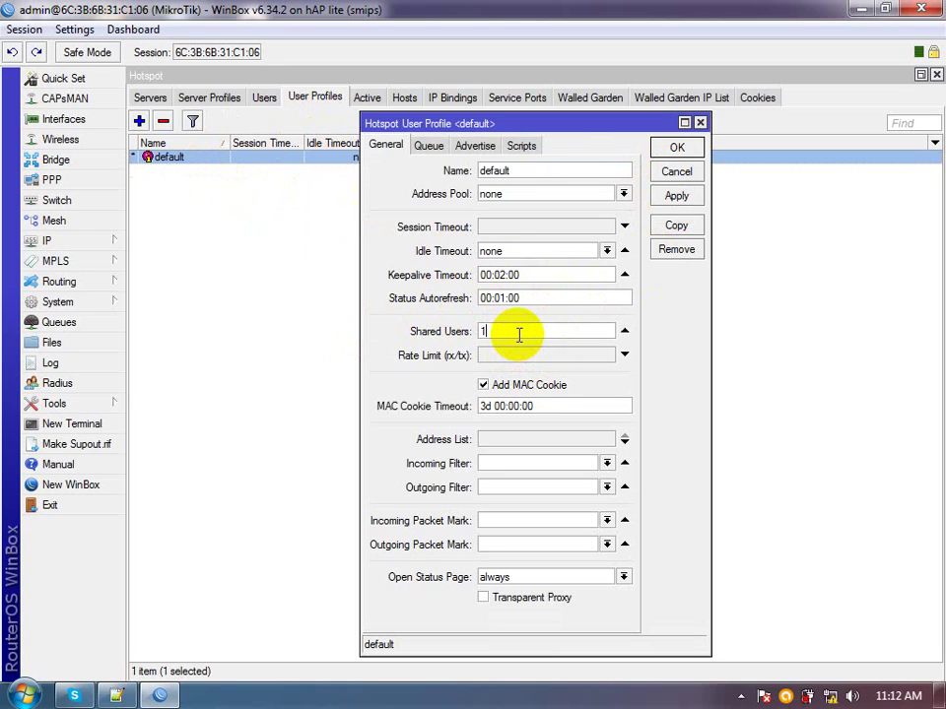
pyautogui.click(678, 198)
pyautogui.click(676, 156)
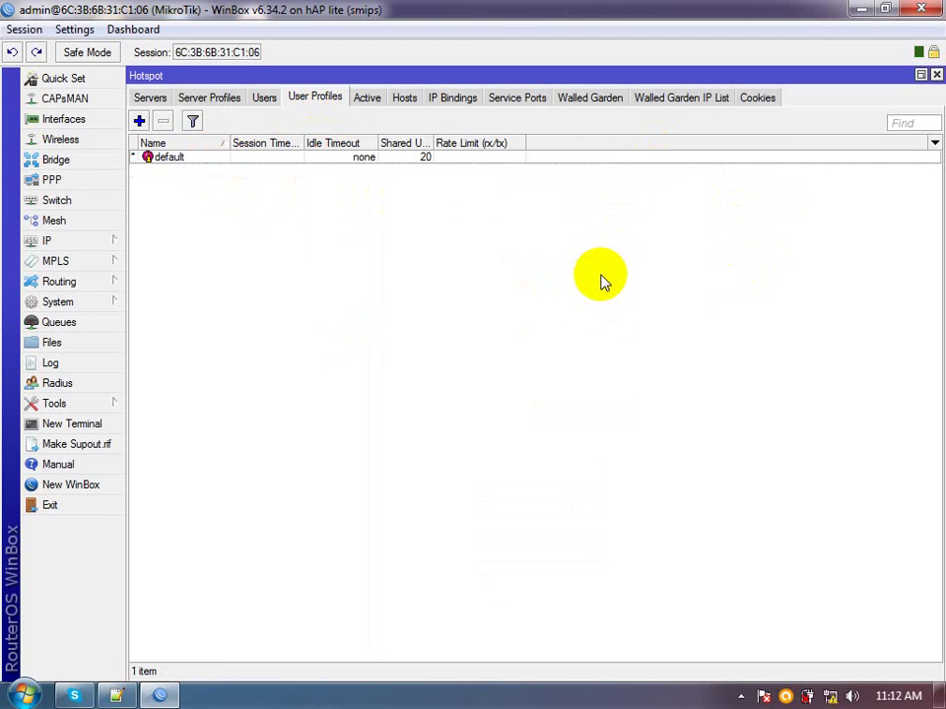
pyautogui.click(367, 100)
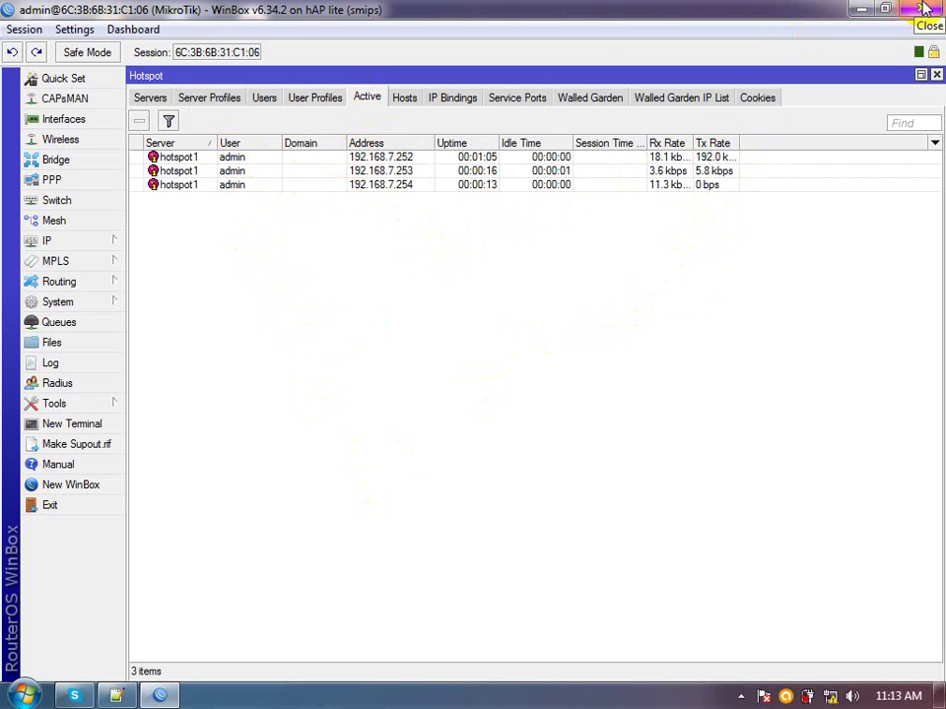
# Close WinBox after checking the three active admin sessions on hotspot1
pyautogui.click(925, 10)
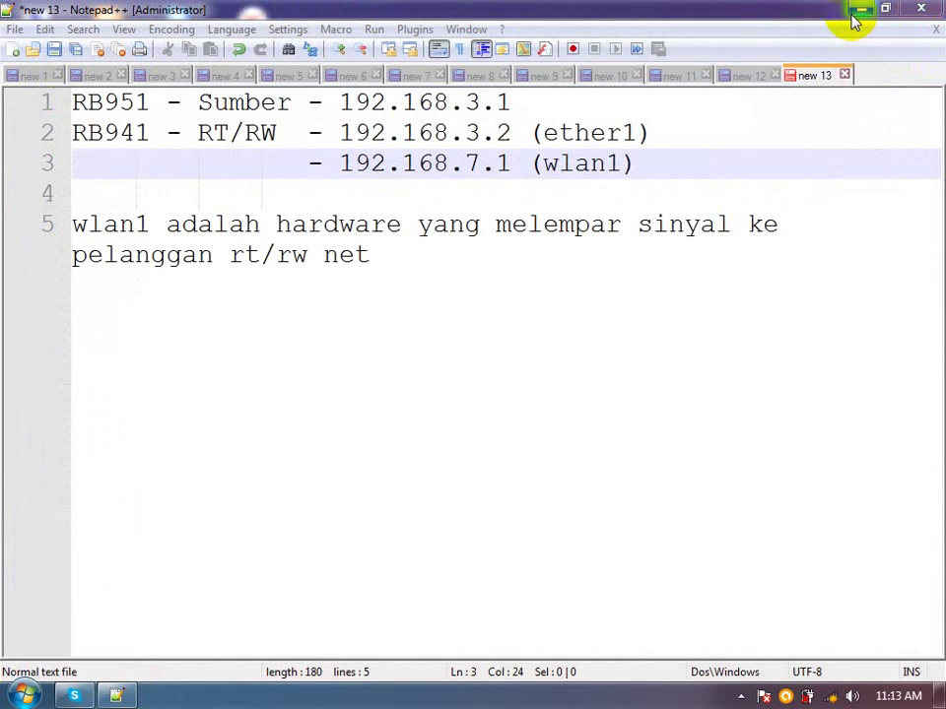
# Check the D2-KAB Kelas A network, then open the Wireless Network Connection's properties
pyautogui.click(831, 697)
pyautogui.click(802, 483)
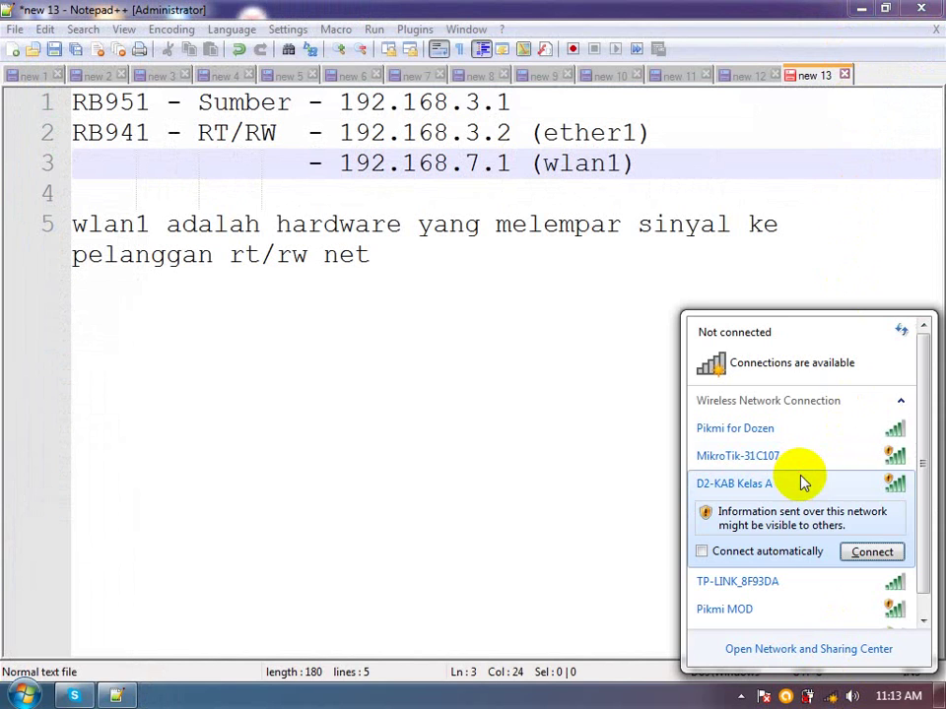
pyautogui.click(600, 553)
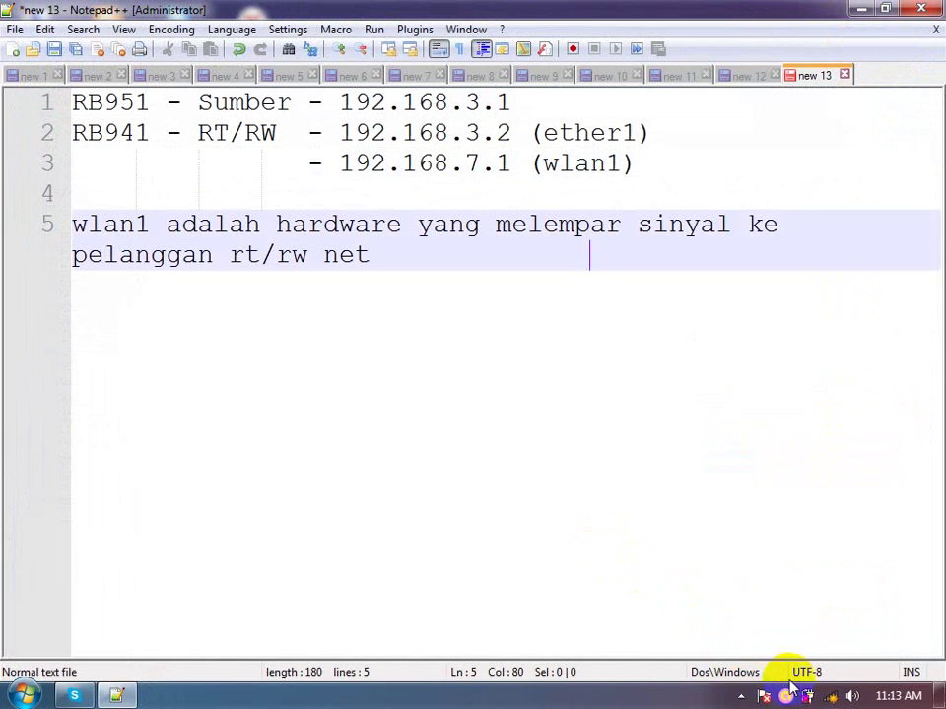
pyautogui.rightClick(835, 698)
pyautogui.click(832, 682)
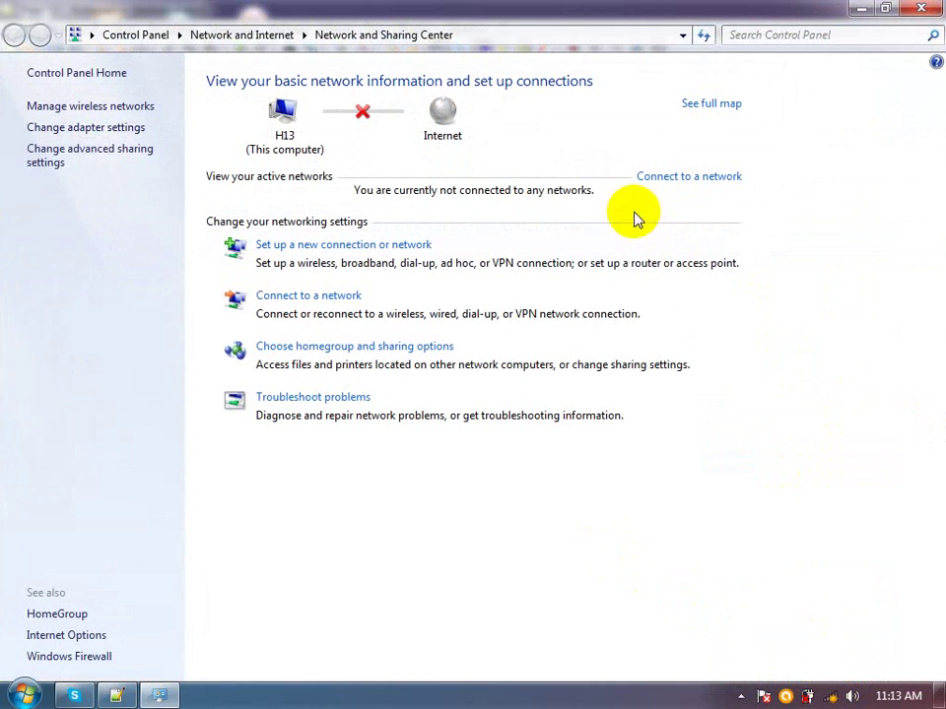
pyautogui.click(98, 129)
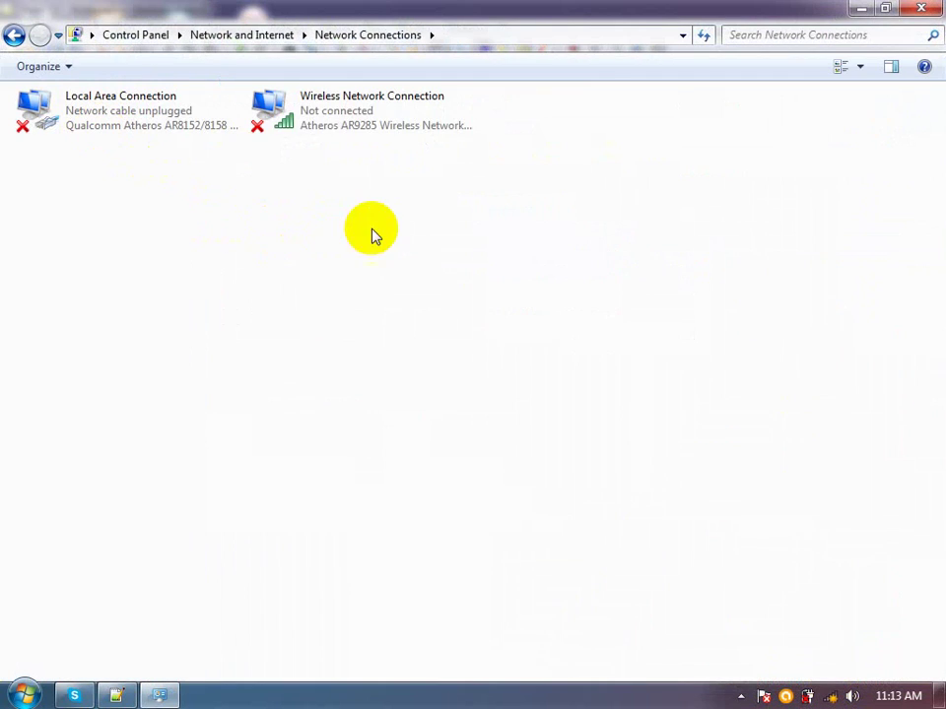
pyautogui.click(355, 125)
pyautogui.rightClick(355, 125)
pyautogui.click(444, 322)
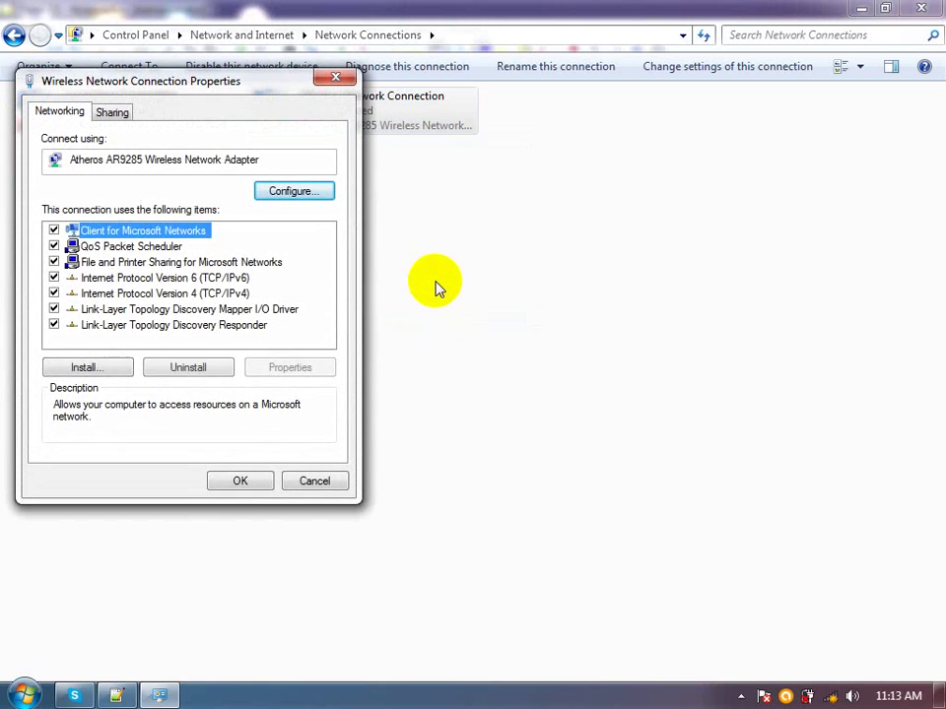
# Set the wireless adapter's IPv4 to obtain IP and DNS server addresses automatically
pyautogui.doubleClick(223, 294)
pyautogui.click(202, 266)
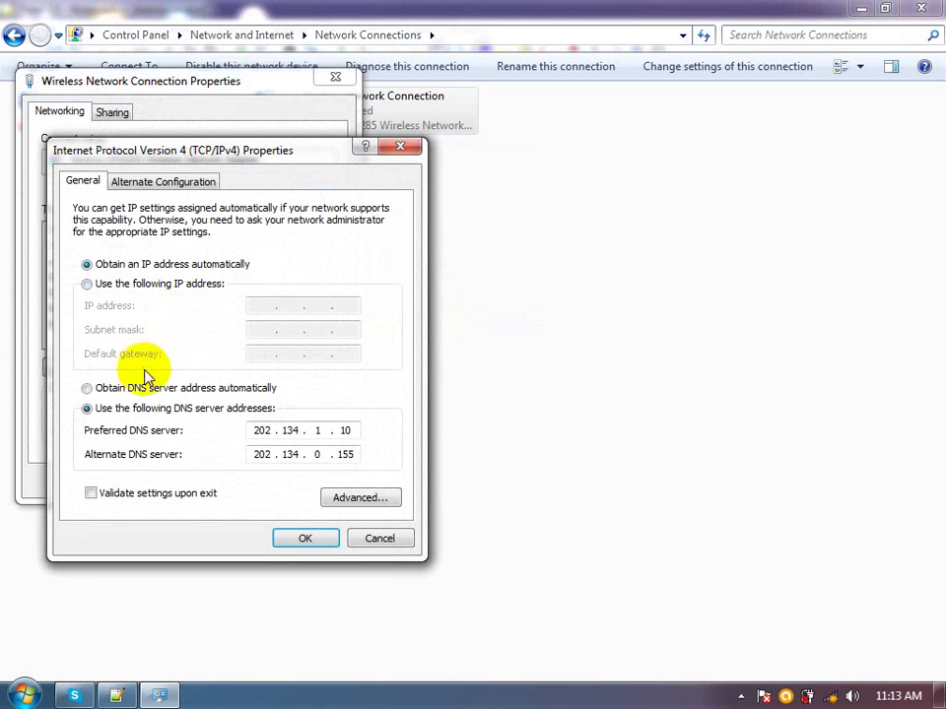
pyautogui.click(163, 388)
pyautogui.click(306, 536)
pyautogui.click(264, 485)
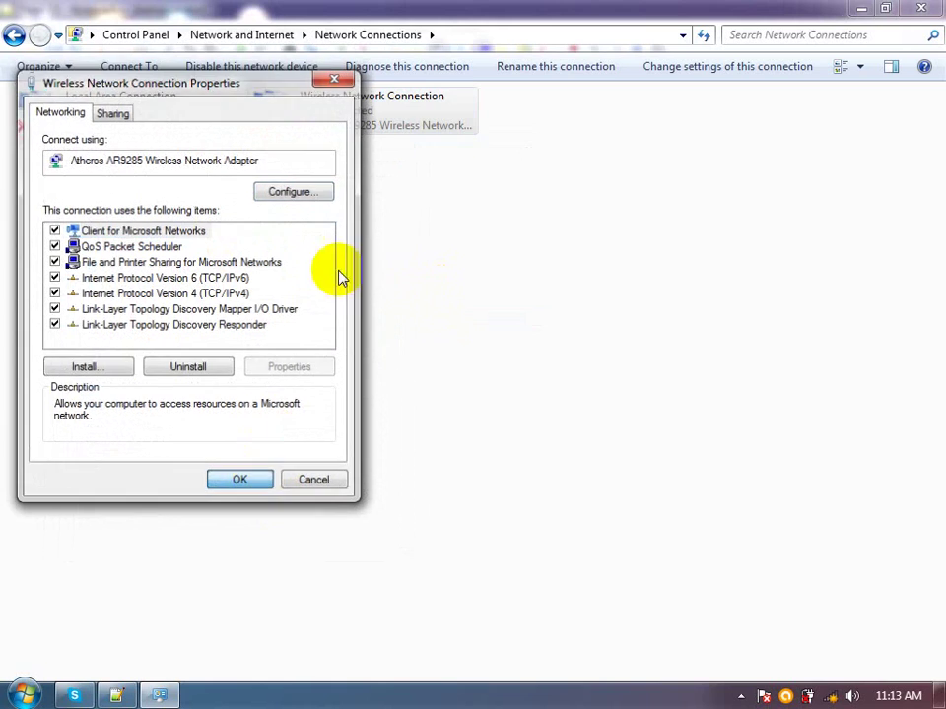
pyautogui.click(863, 8)
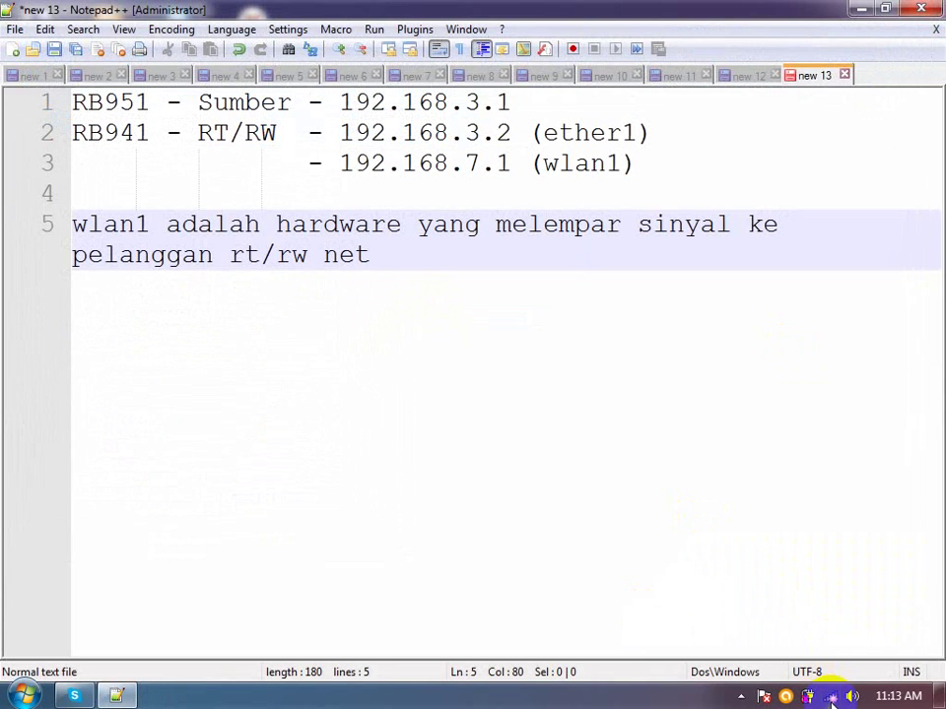
# Connect the laptop to the D2-KAB Kelas A wireless network
pyautogui.click(830, 697)
pyautogui.moveTo(770, 482)
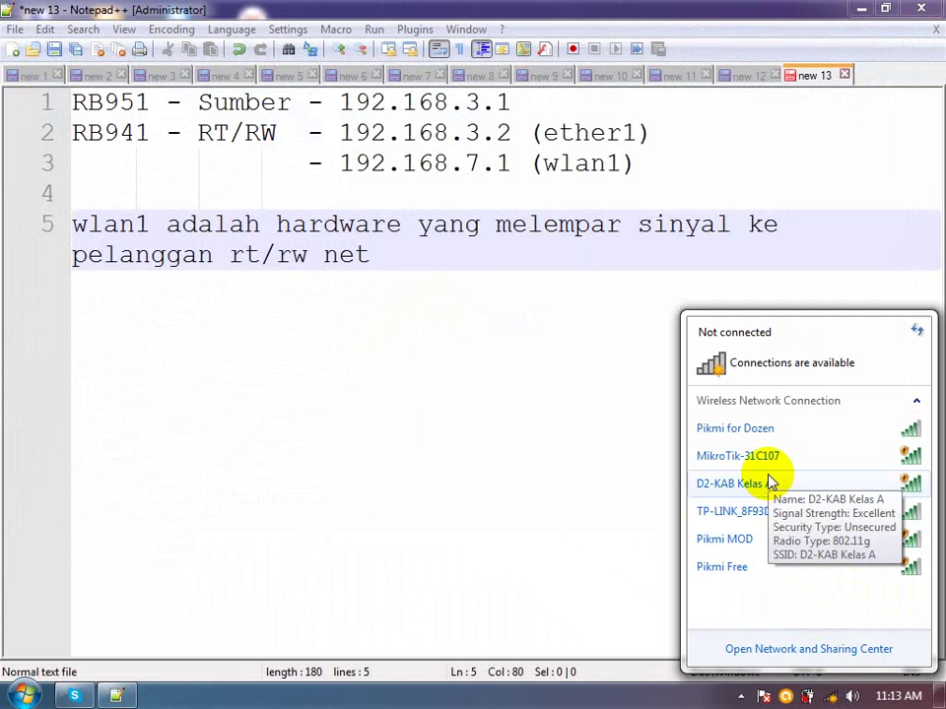
pyautogui.click(771, 483)
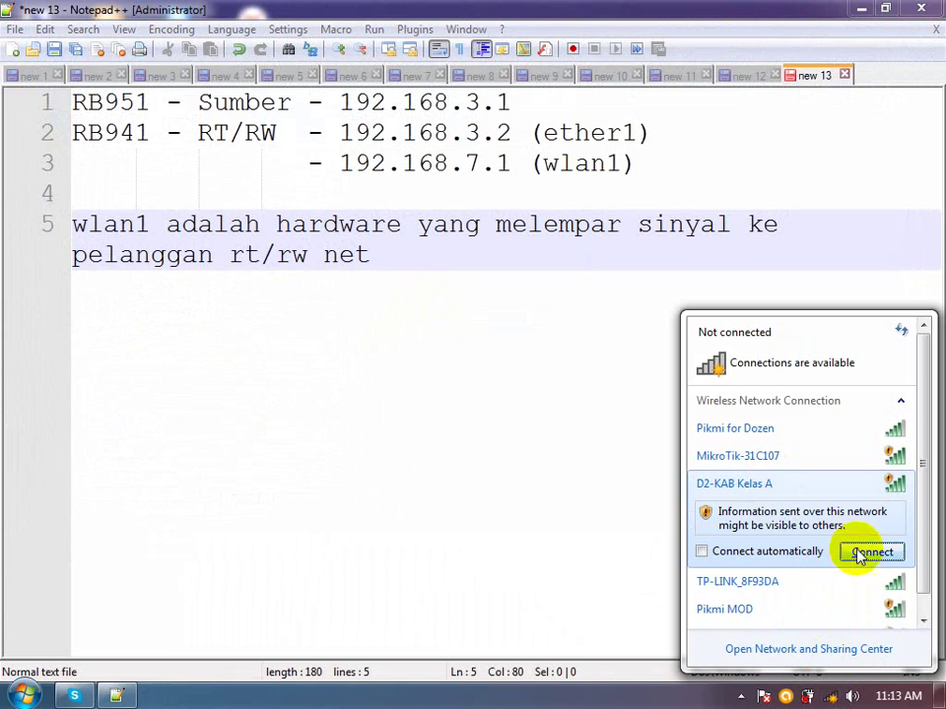
pyautogui.click(867, 555)
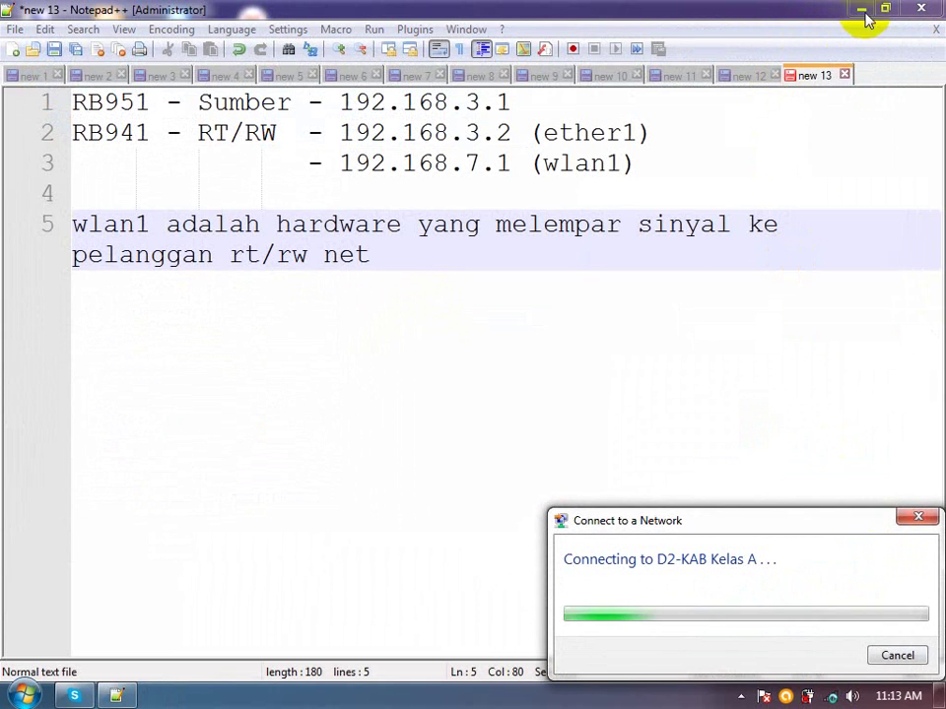
pyautogui.click(863, 12)
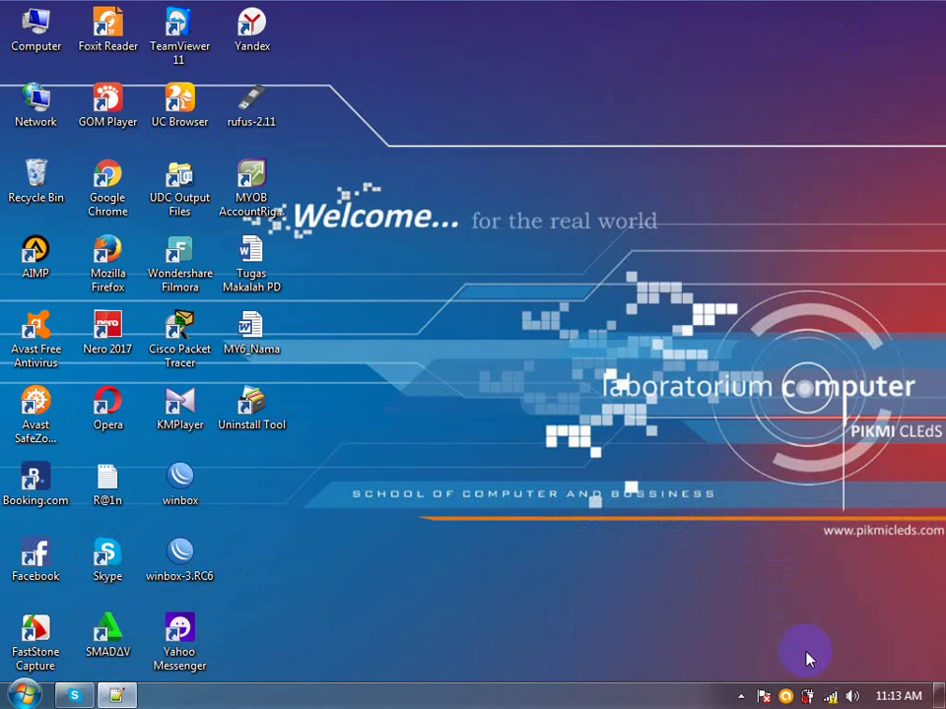
# Launch Chrome and let the loading google.com/adsense tab redirect to the kab login page
pyautogui.moveTo(830, 698)
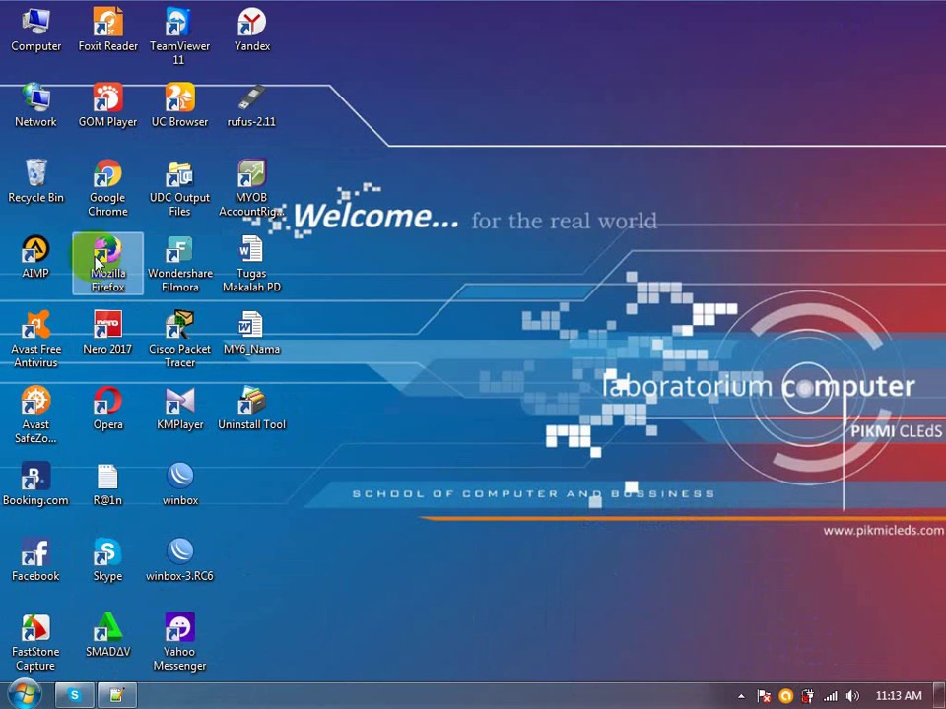
pyautogui.doubleClick(107, 208)
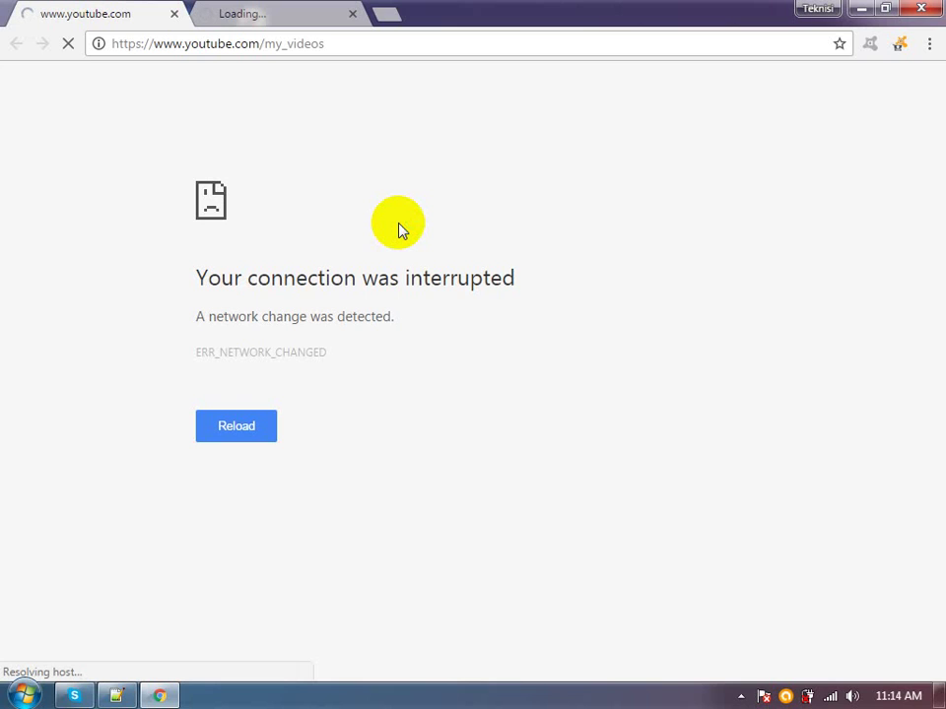
pyautogui.click(261, 12)
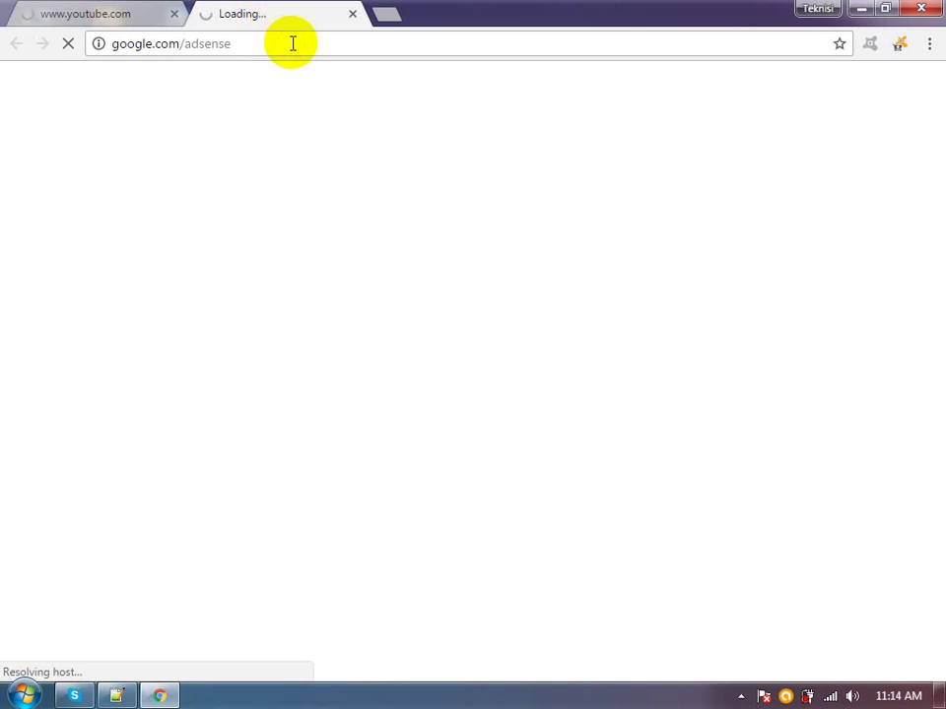
pyautogui.click(831, 695)
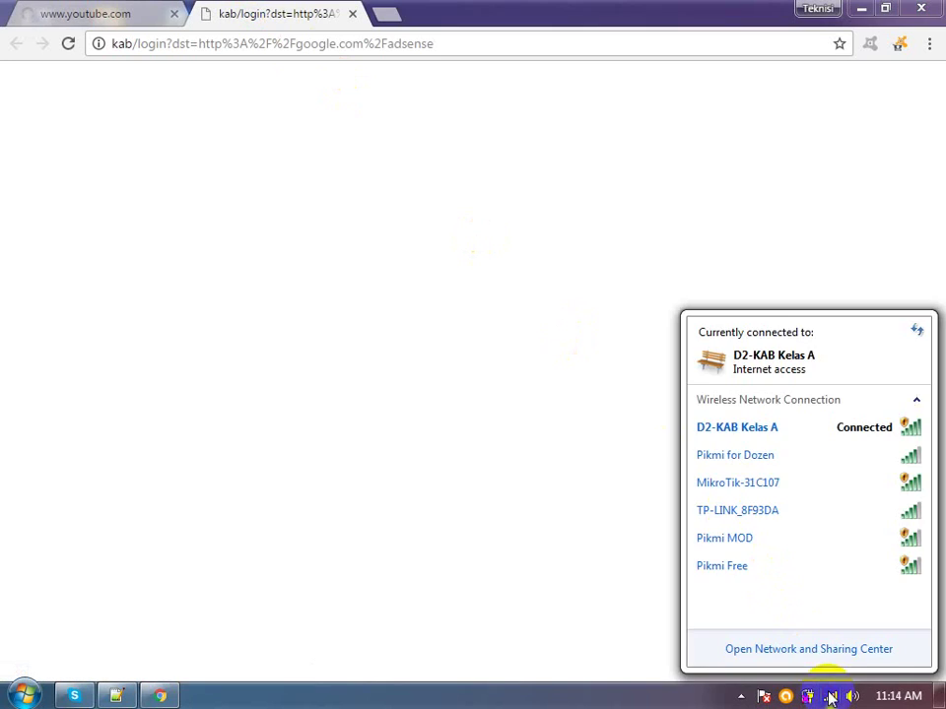
pyautogui.click(297, 83)
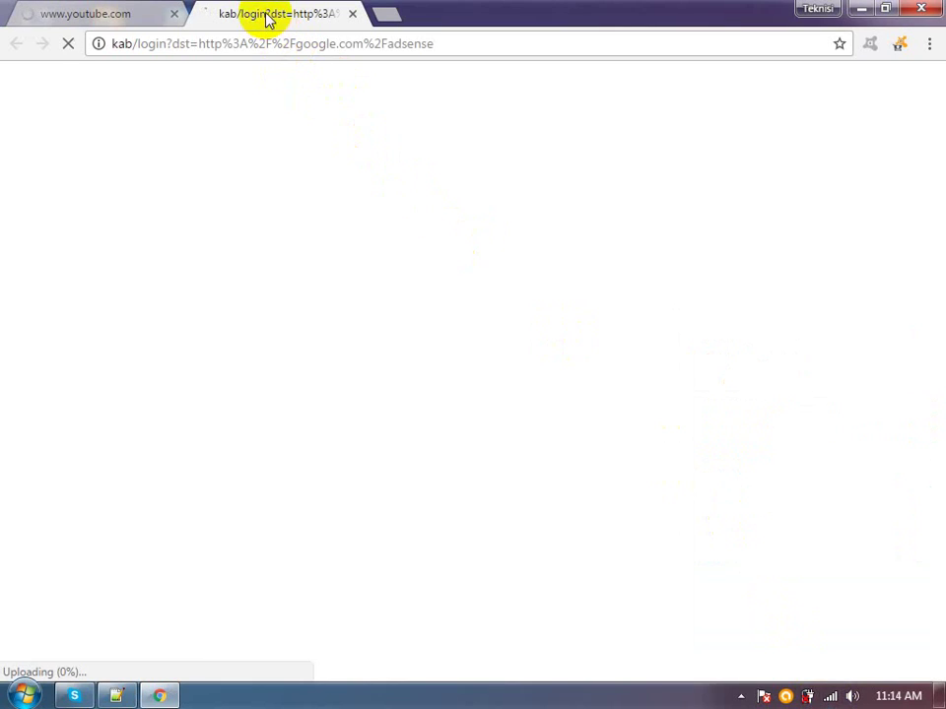
# Close the youtube.com tab so only the kab login tab remains
pyautogui.click(226, 42)
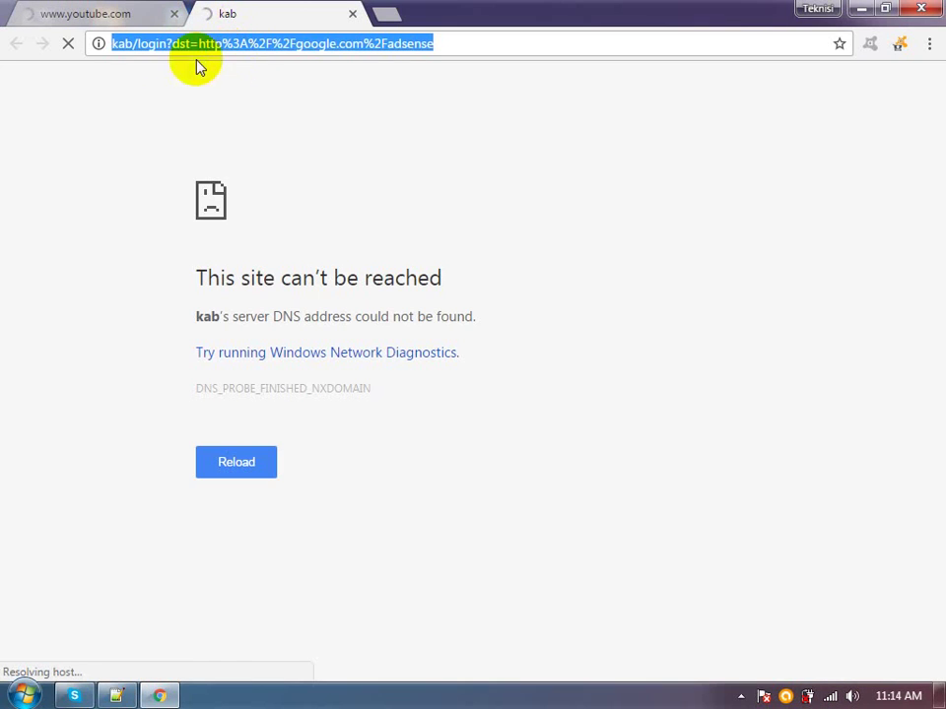
pyautogui.click(175, 14)
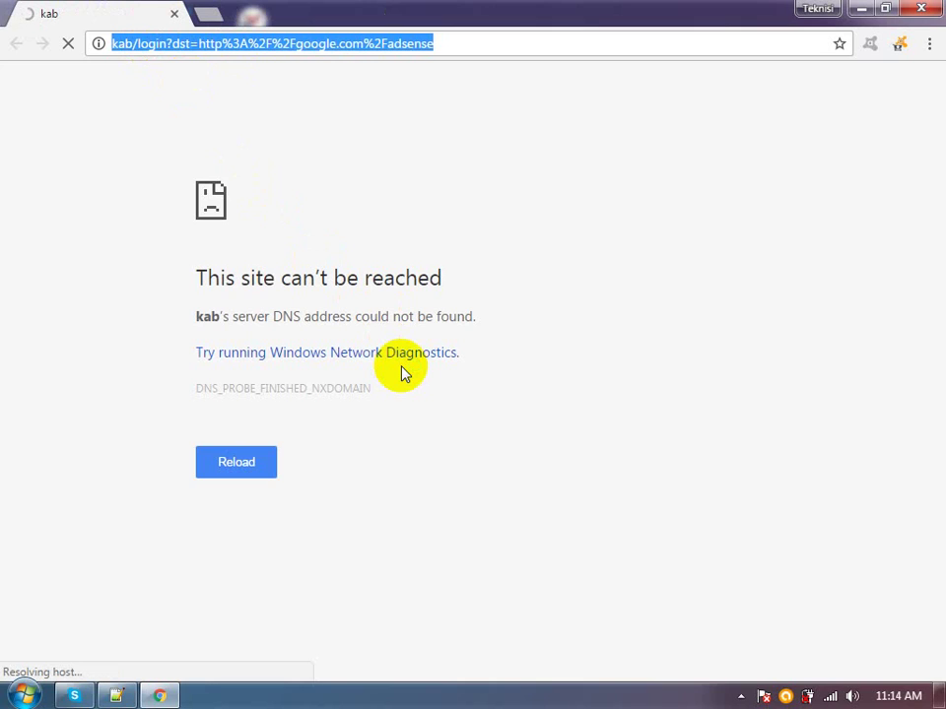
pyautogui.click(453, 43)
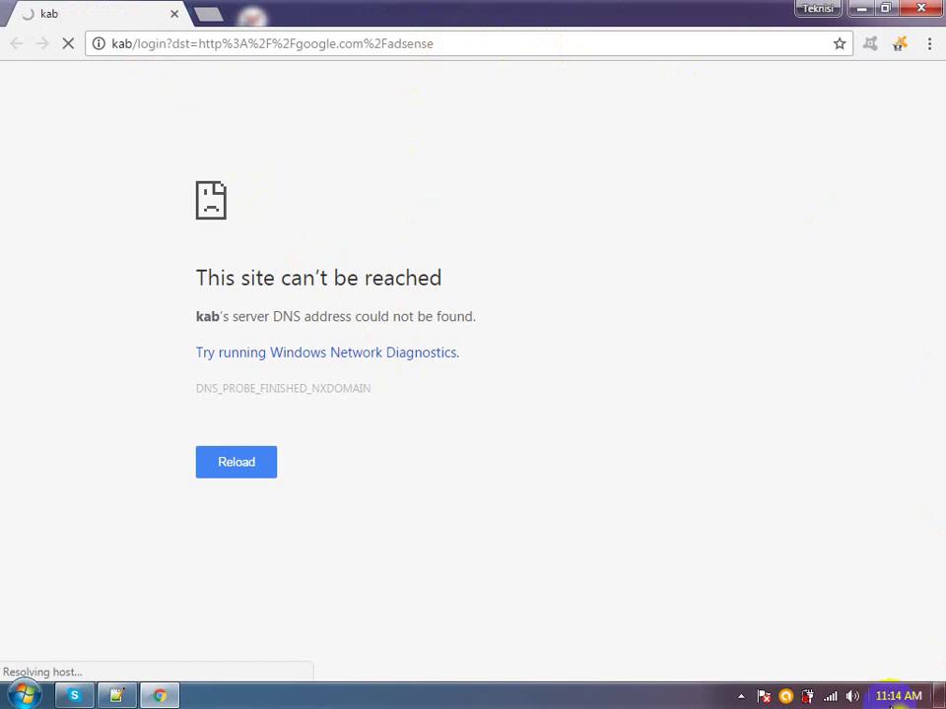
pyautogui.click(830, 698)
pyautogui.click(817, 650)
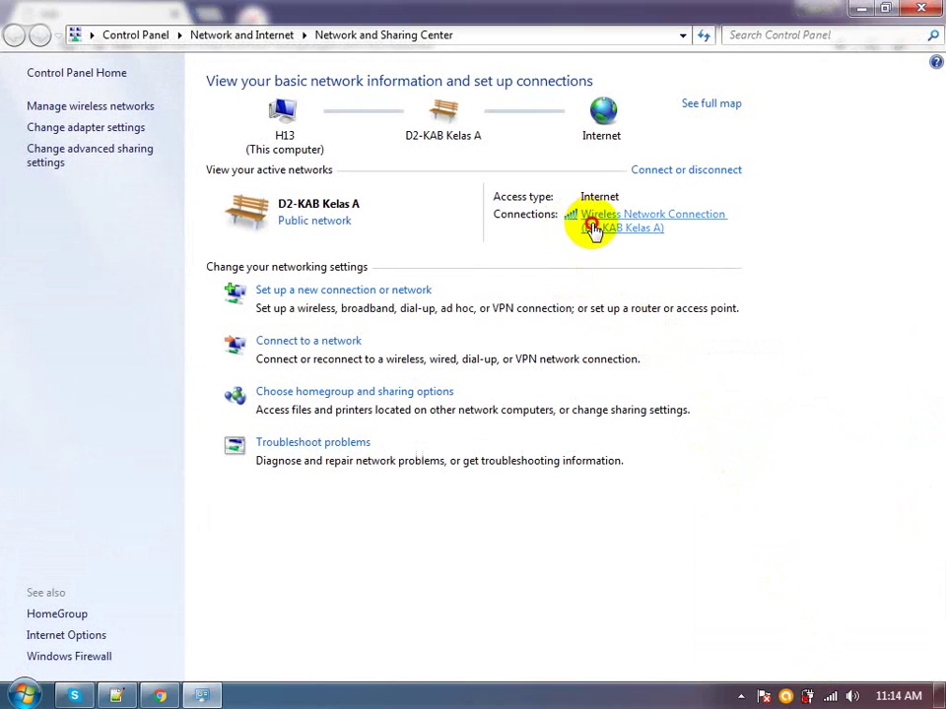
pyautogui.click(592, 216)
pyautogui.click(389, 377)
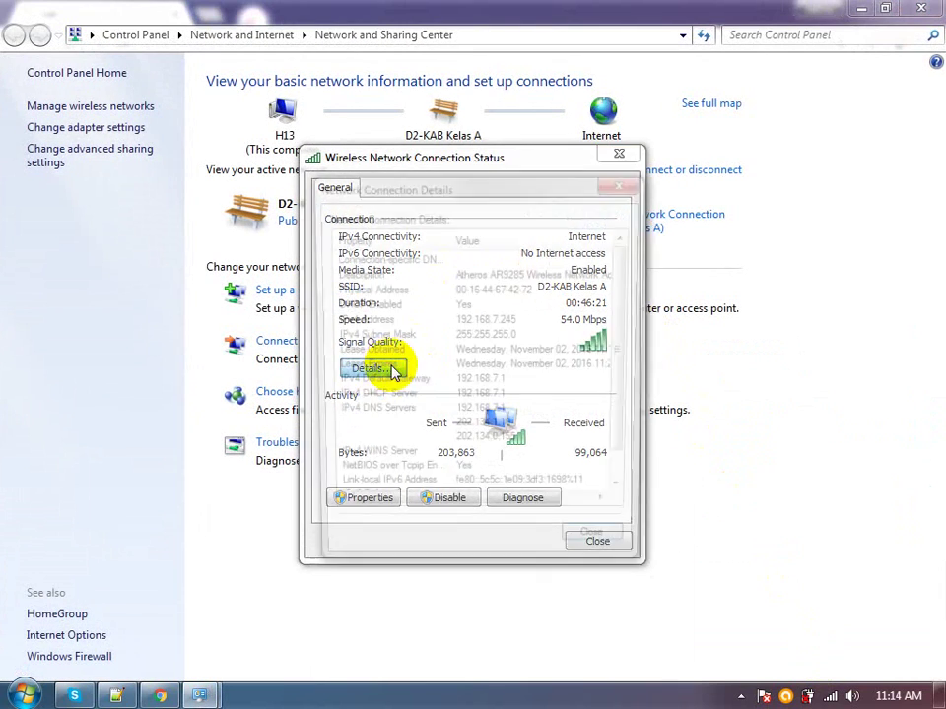
pyautogui.click(624, 182)
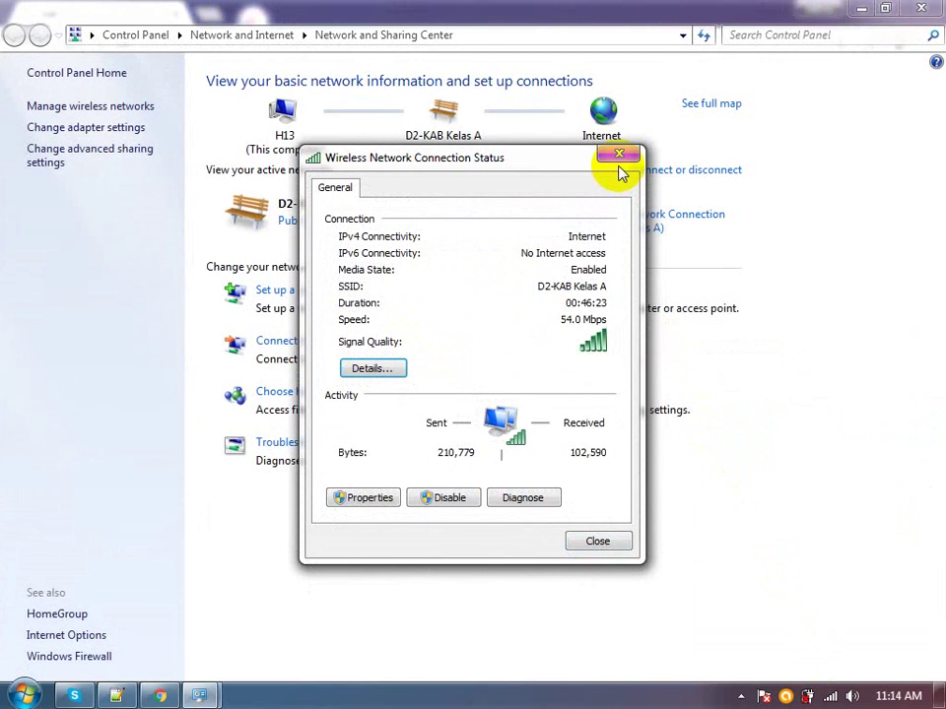
pyautogui.click(619, 155)
pyautogui.click(159, 695)
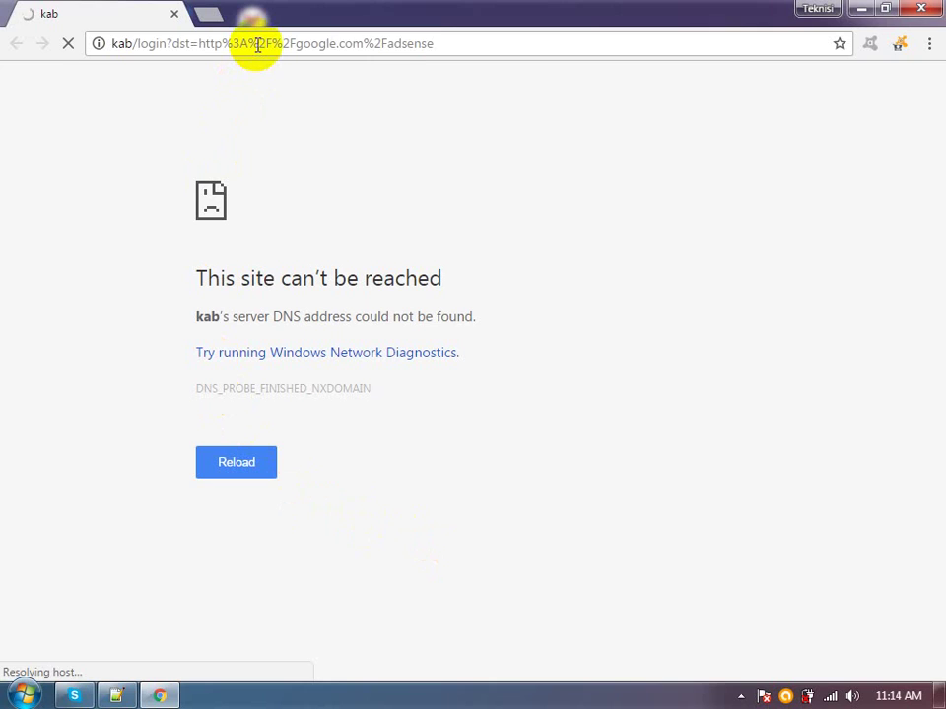
# Delete the kab login address, quit Chrome, and start Mozilla Firefox on a New Tab page
pyautogui.click(258, 43)
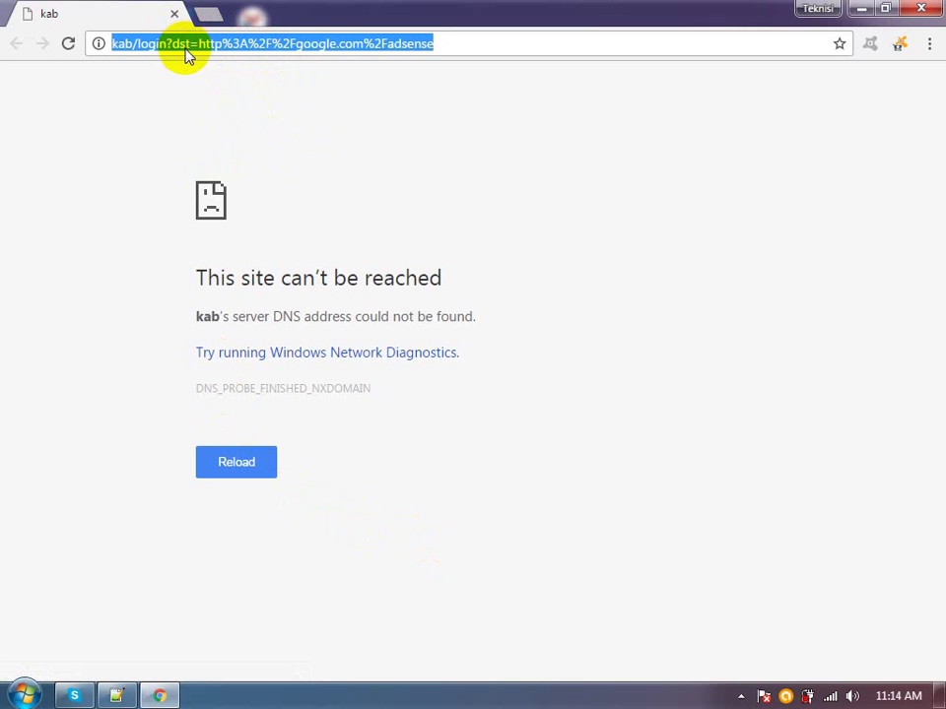
pyautogui.press('BackSpace')
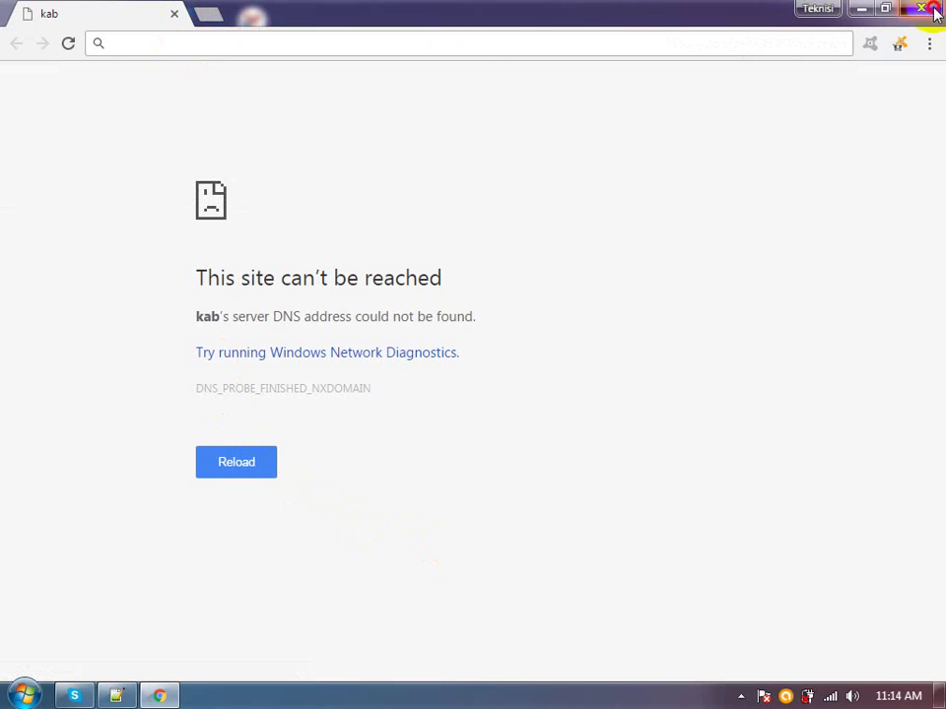
pyautogui.click(920, 9)
pyautogui.doubleClick(107, 258)
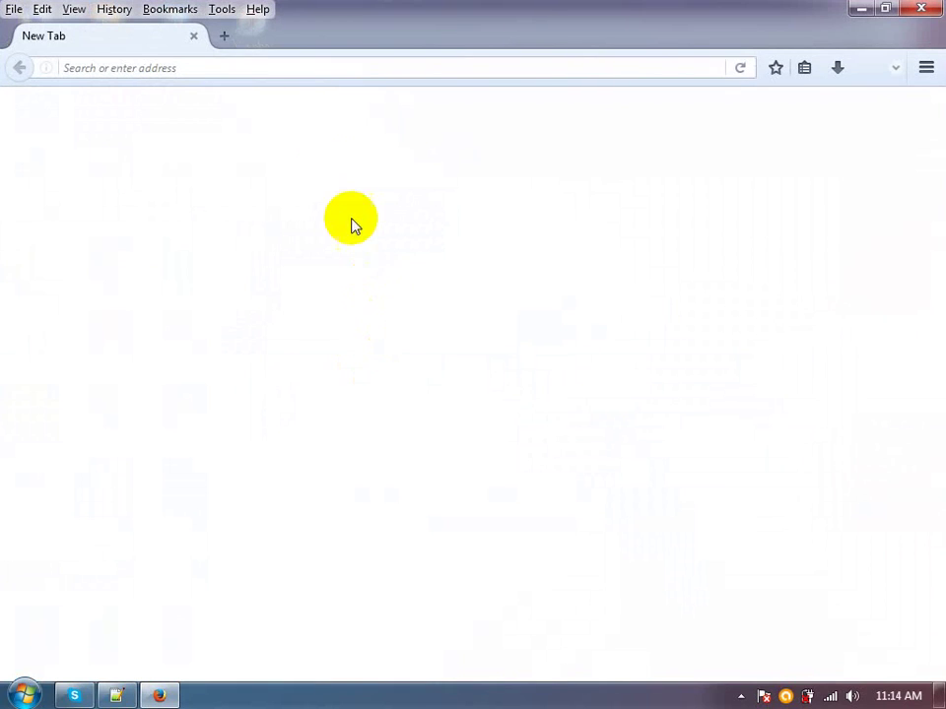
# Load kab.login in a new tab, then close the blogger.com error tab
pyautogui.click(224, 37)
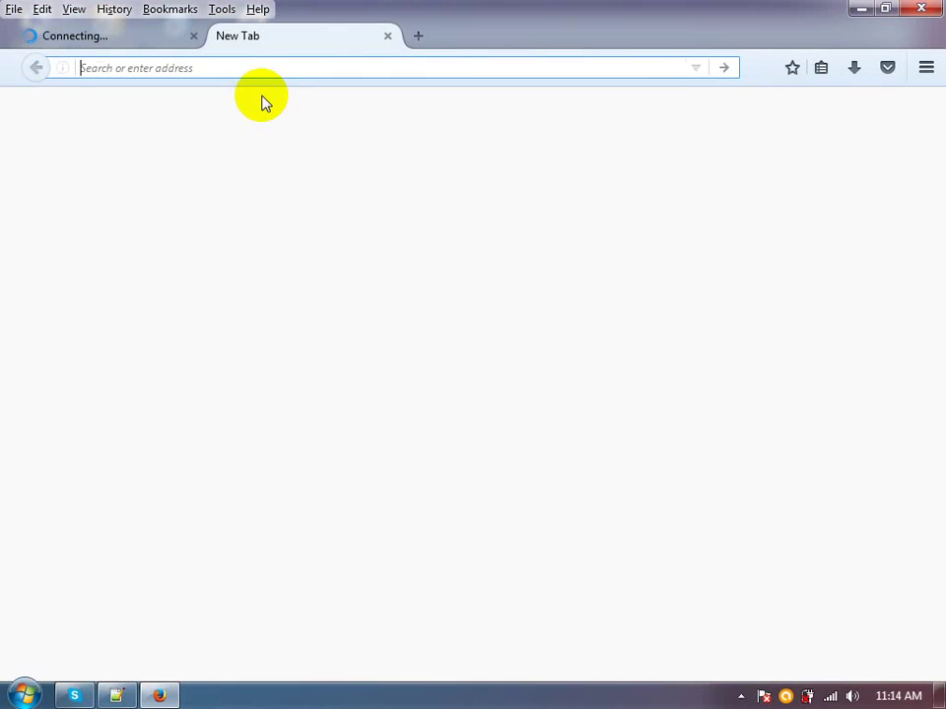
pyautogui.write('k')
pyautogui.write('ab.')
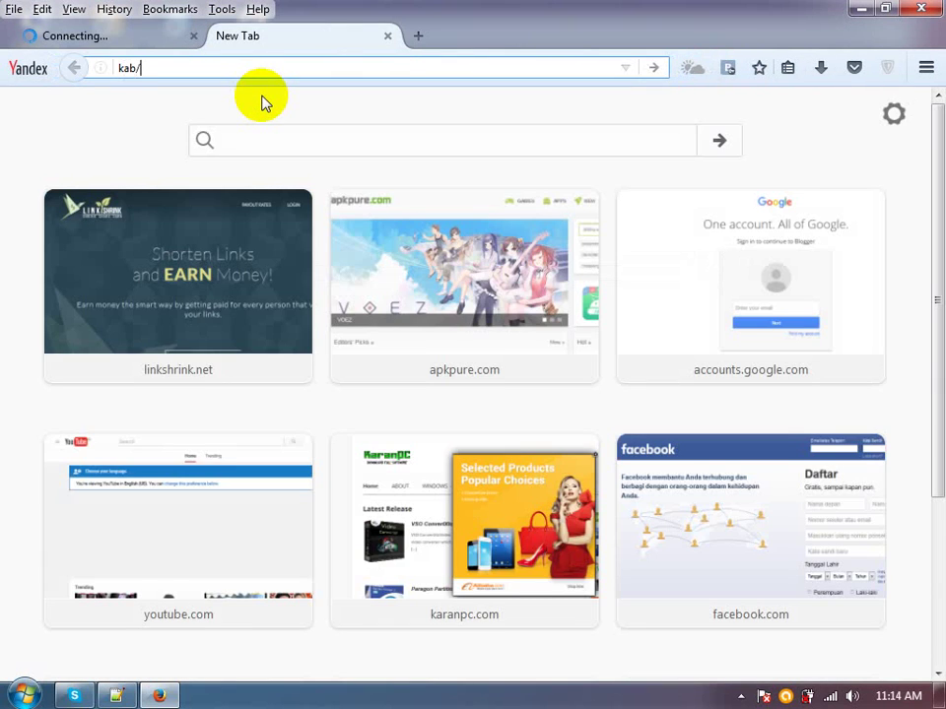
pyautogui.write('login')
pyautogui.press('Return')
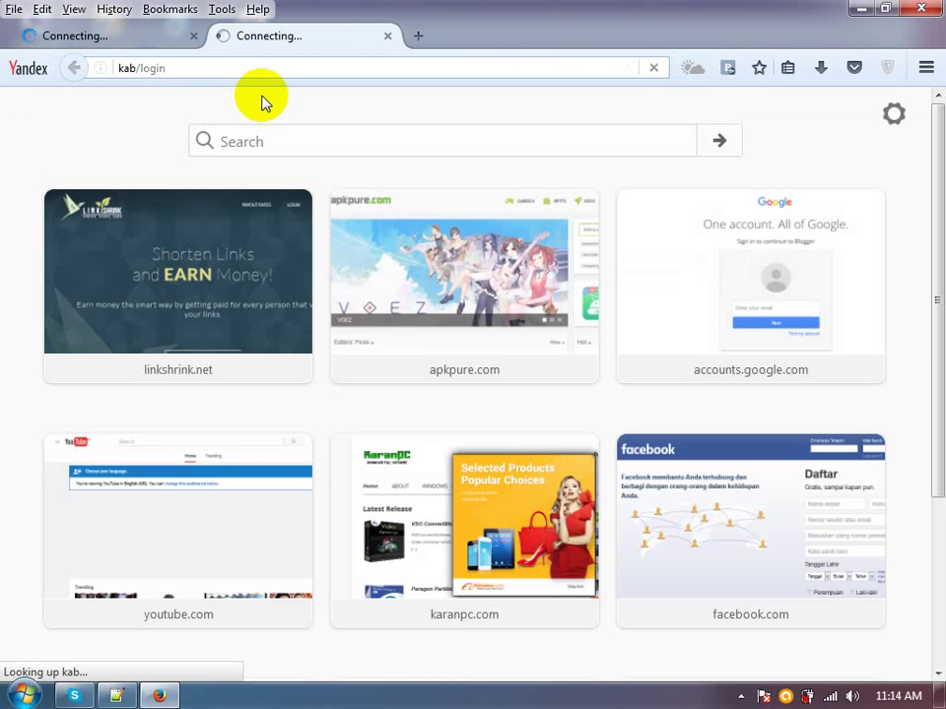
pyautogui.click(152, 33)
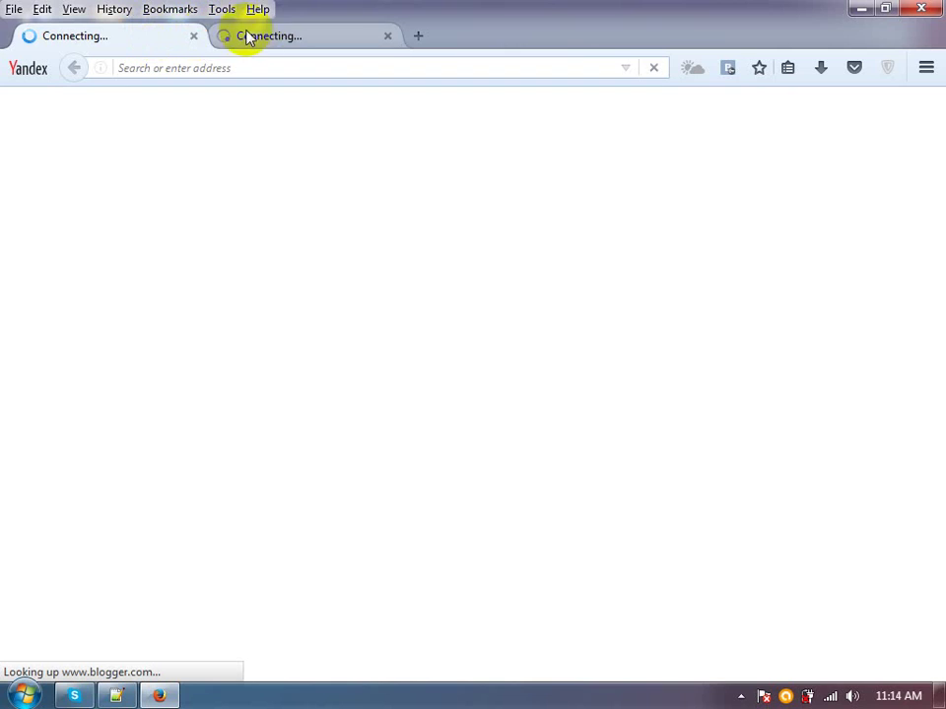
pyautogui.click(275, 36)
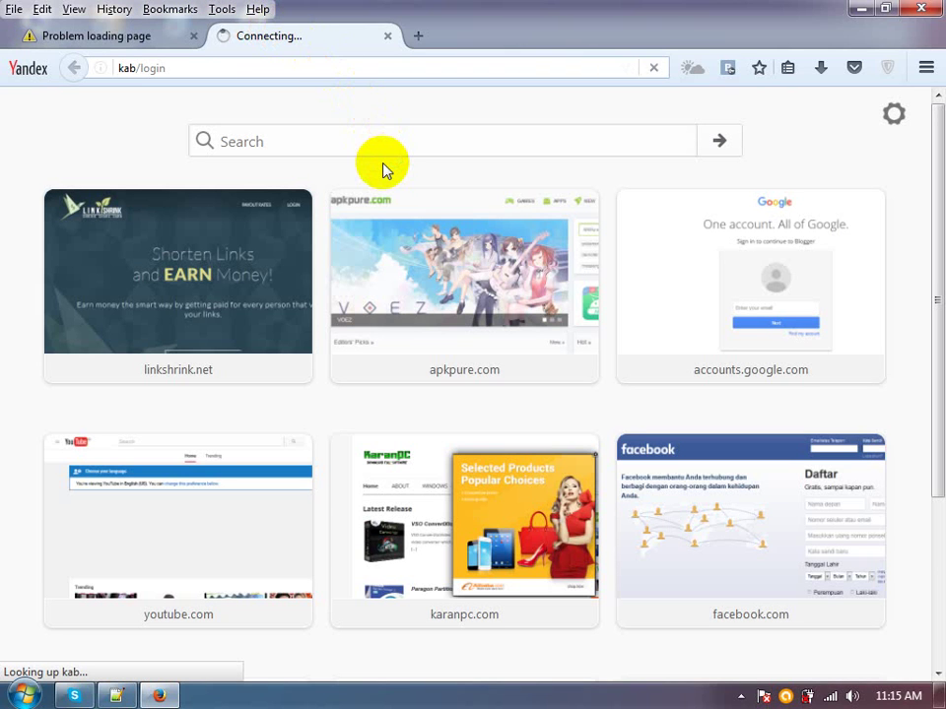
pyautogui.click(146, 42)
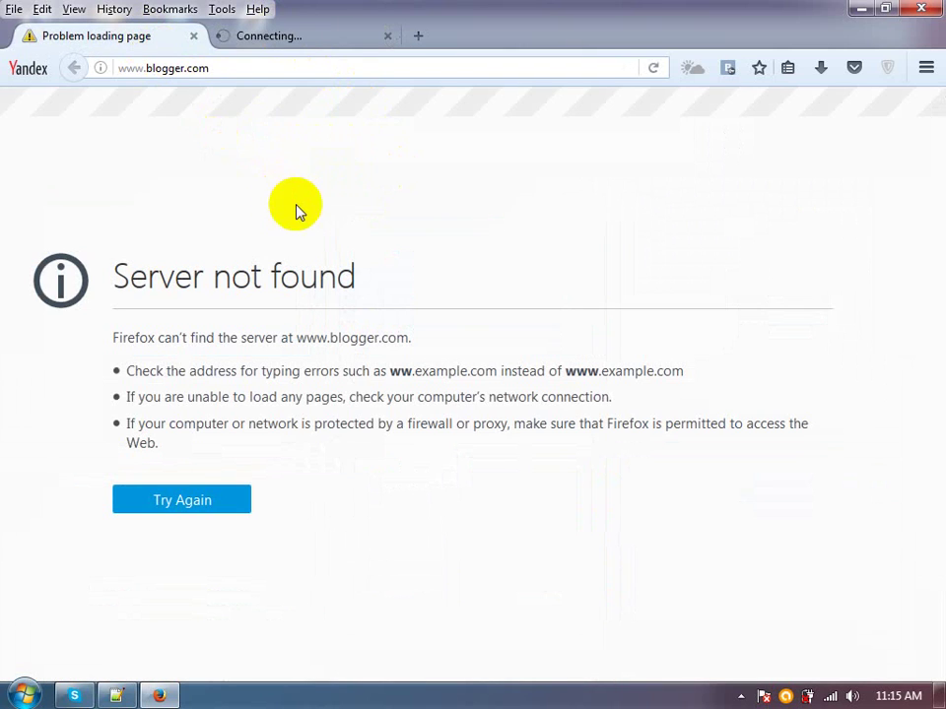
pyautogui.click(193, 36)
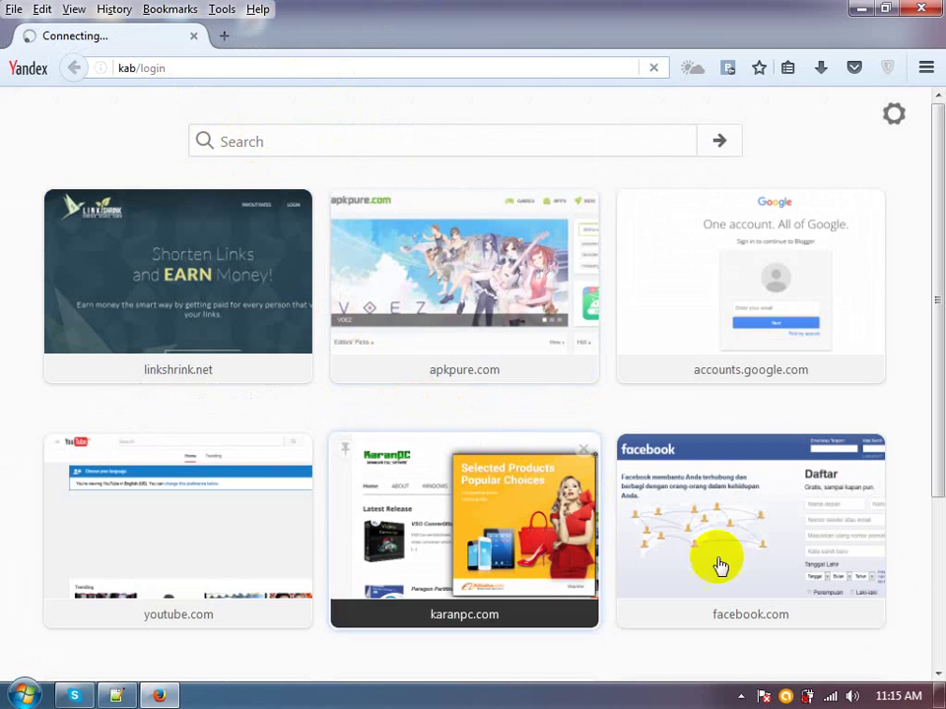
# Check the Wi-Fi connection and retry google.co.id, which ends in Secure Connection Failed
pyautogui.click(830, 696)
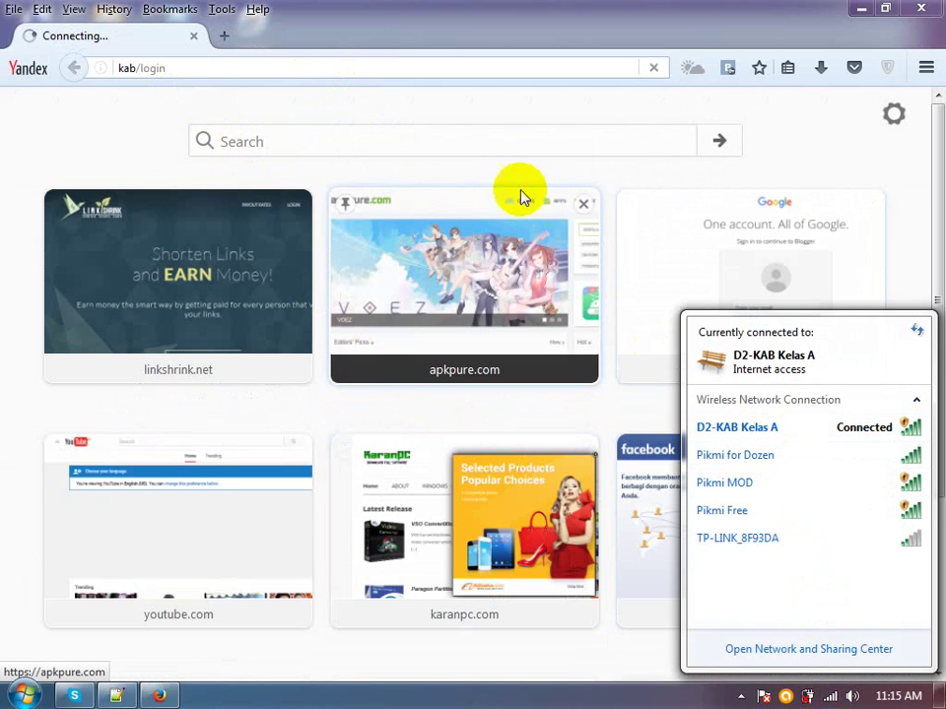
pyautogui.click(515, 110)
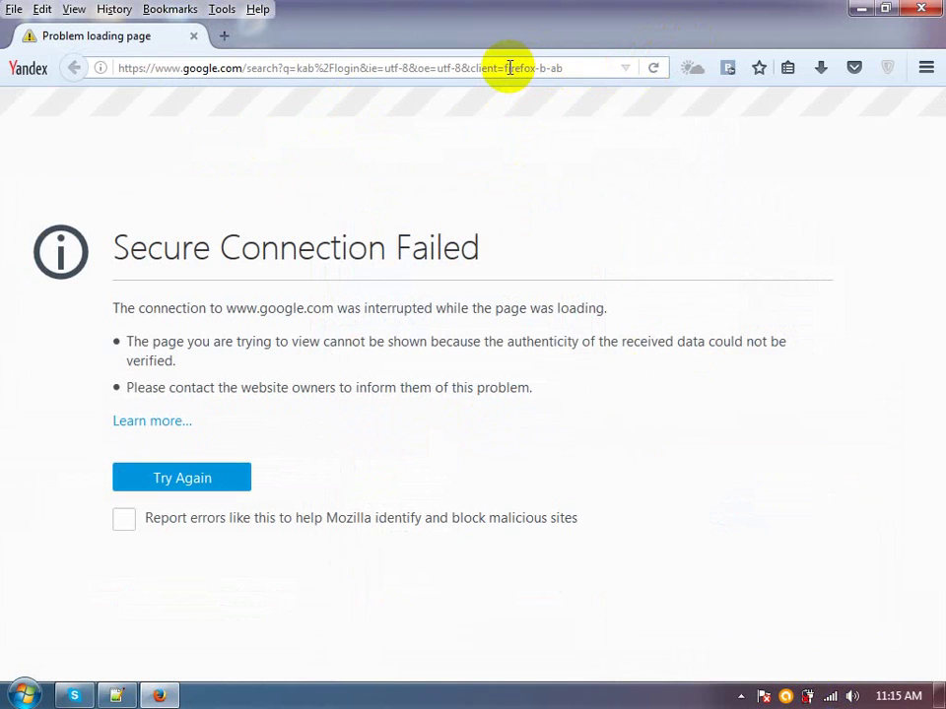
pyautogui.click(511, 68)
pyautogui.write('google.co.id/')
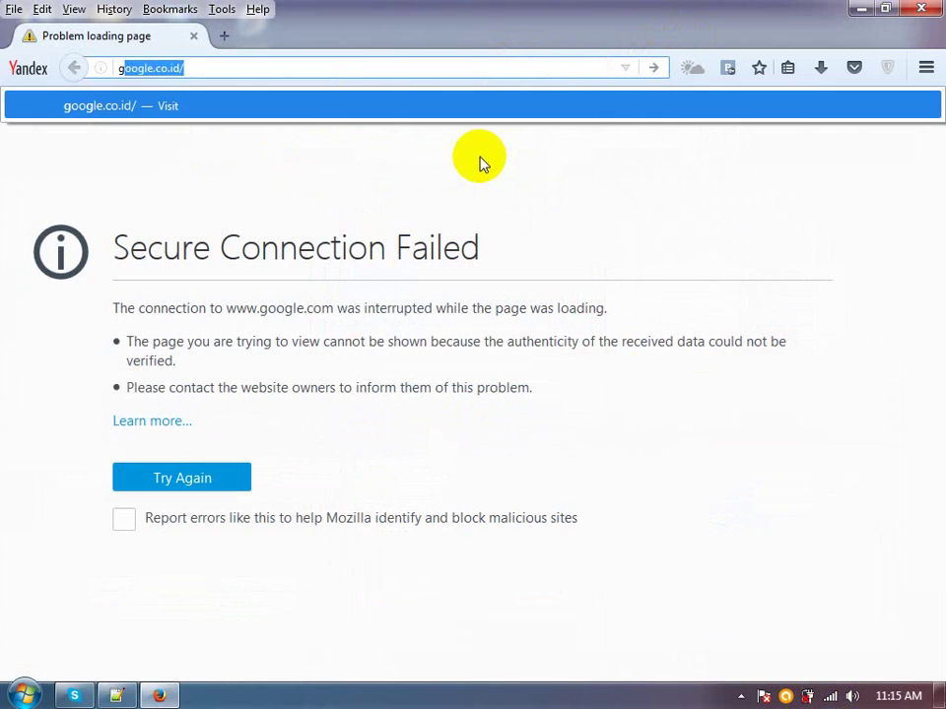
pyautogui.press('Return')
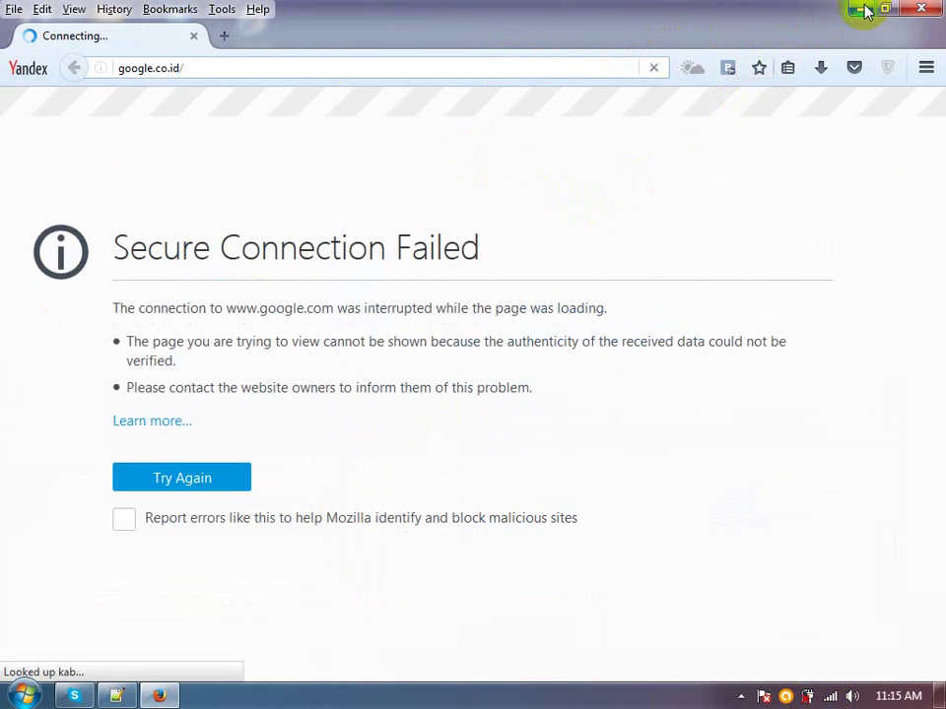
pyautogui.click(223, 10)
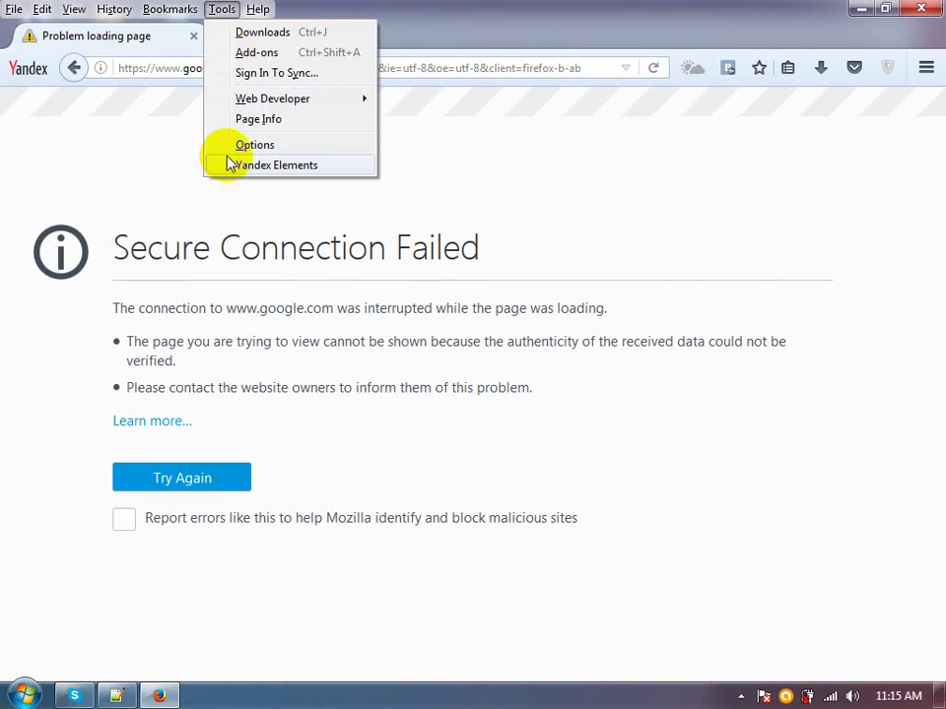
# Set Firefox's network connection settings to No proxy
pyautogui.click(227, 147)
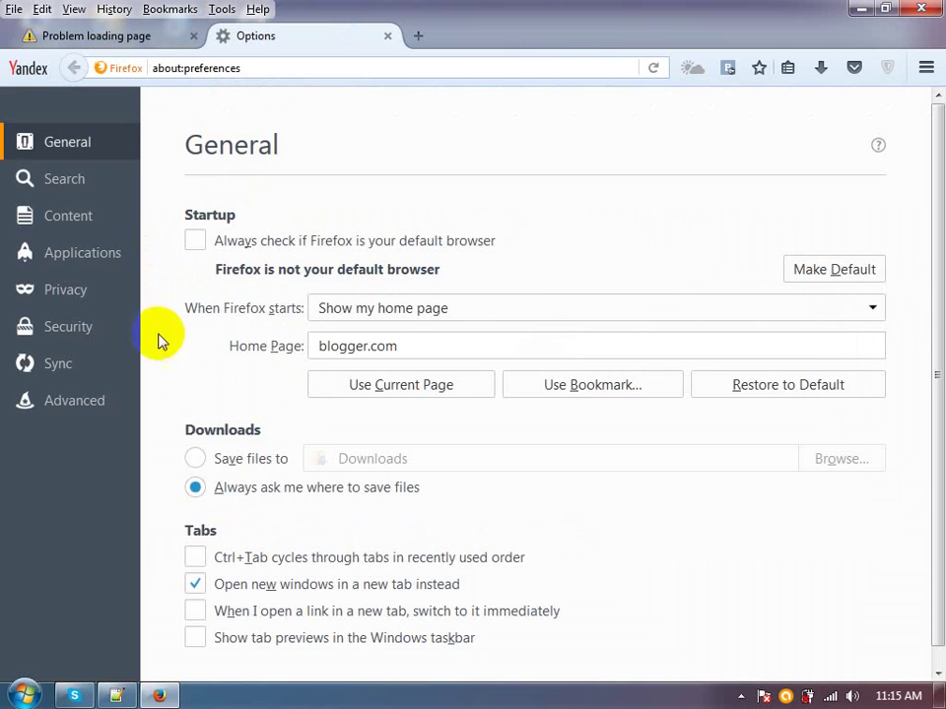
pyautogui.click(104, 402)
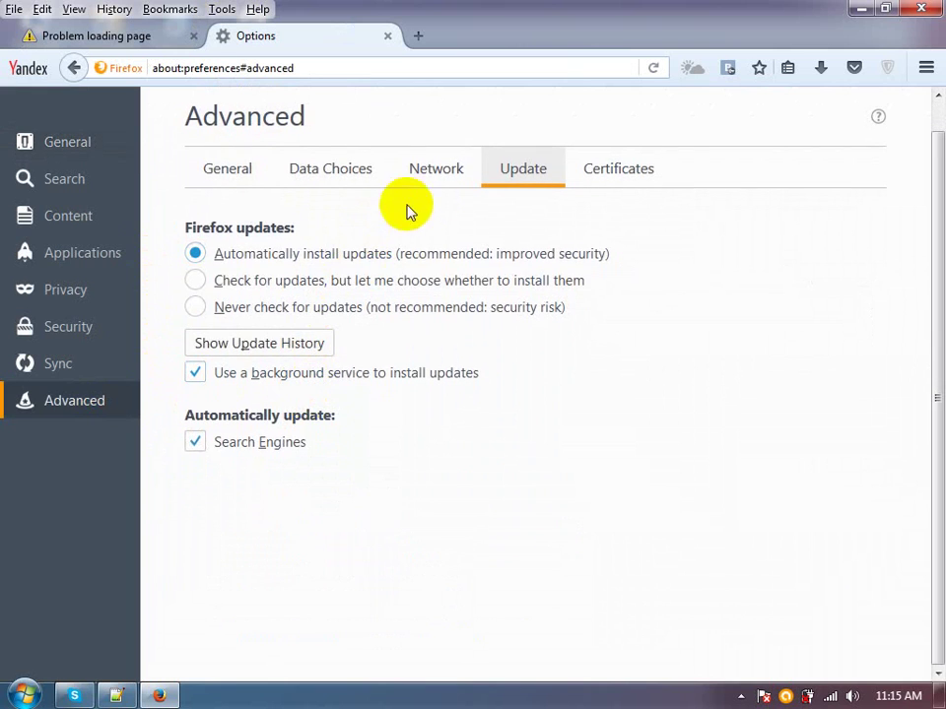
pyautogui.click(424, 182)
pyautogui.click(843, 256)
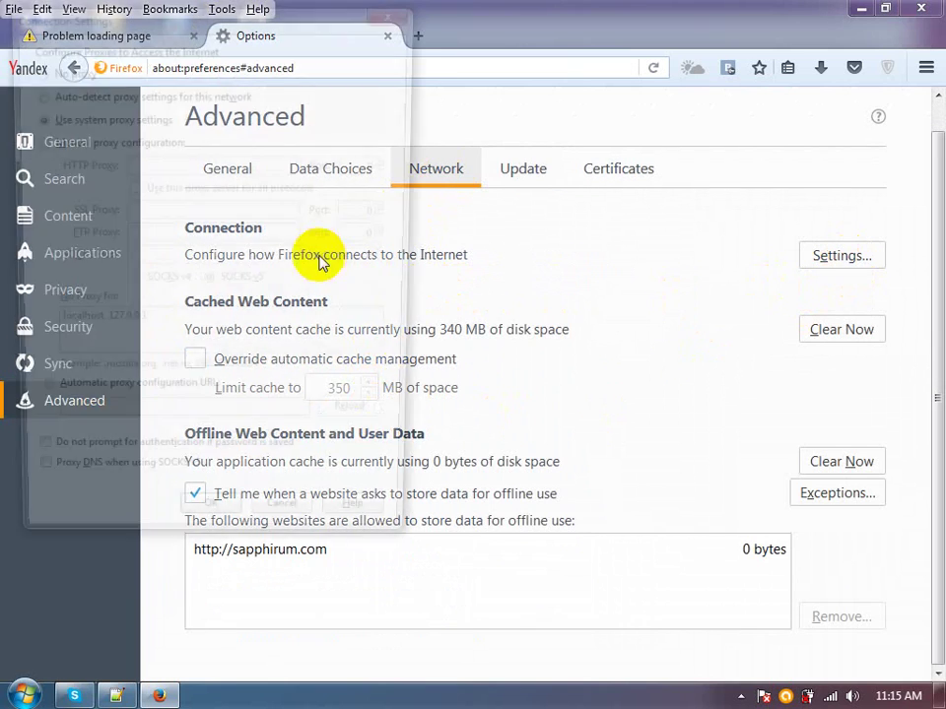
pyautogui.click(67, 68)
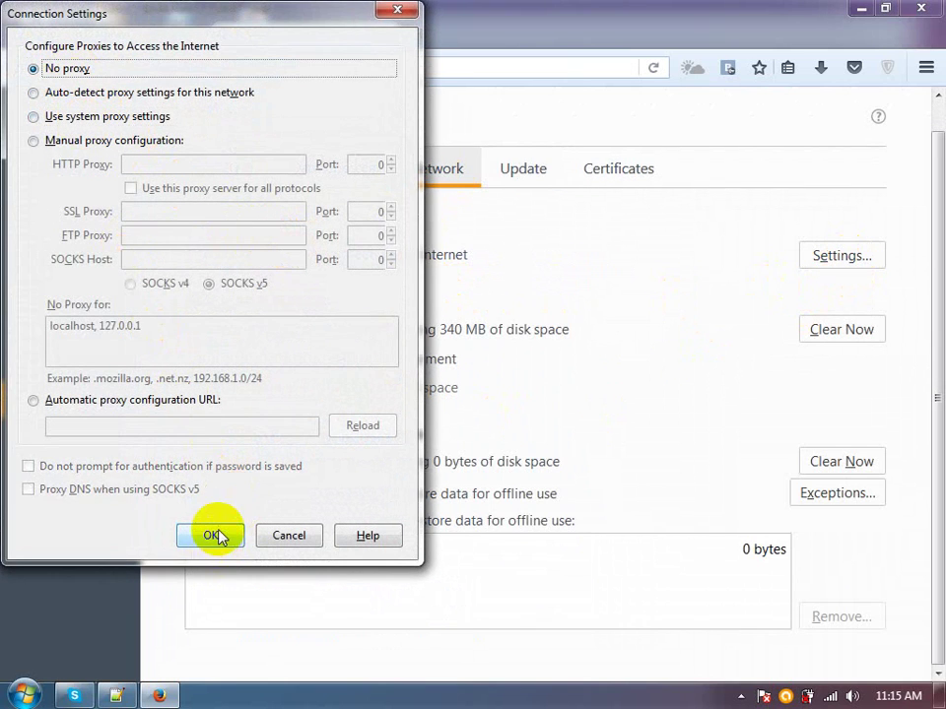
pyautogui.click(217, 535)
pyautogui.click(387, 37)
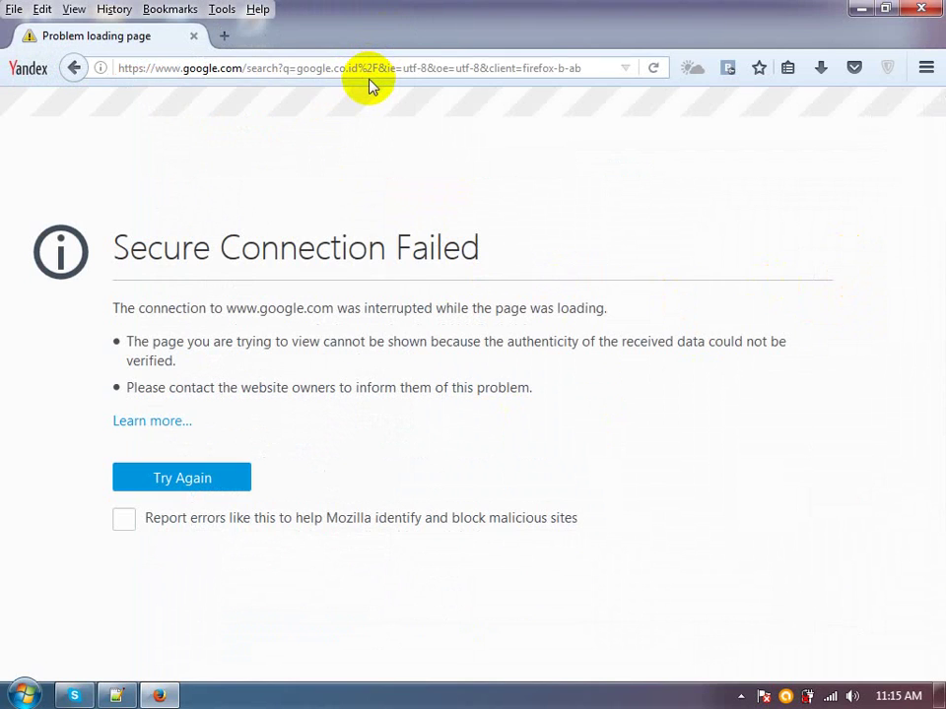
# Retry facebook.com, which also fails, then close Firefox and launch Google Chrome
pyautogui.click(369, 71)
pyautogui.write('f')
pyautogui.press('Return')
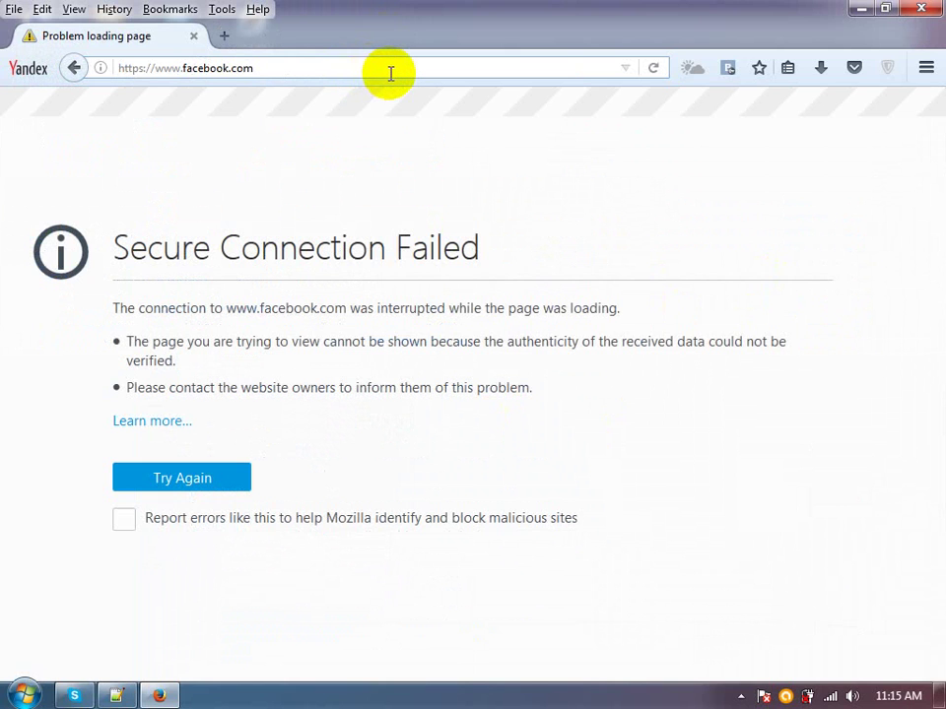
pyautogui.click(391, 73)
pyautogui.click(390, 73)
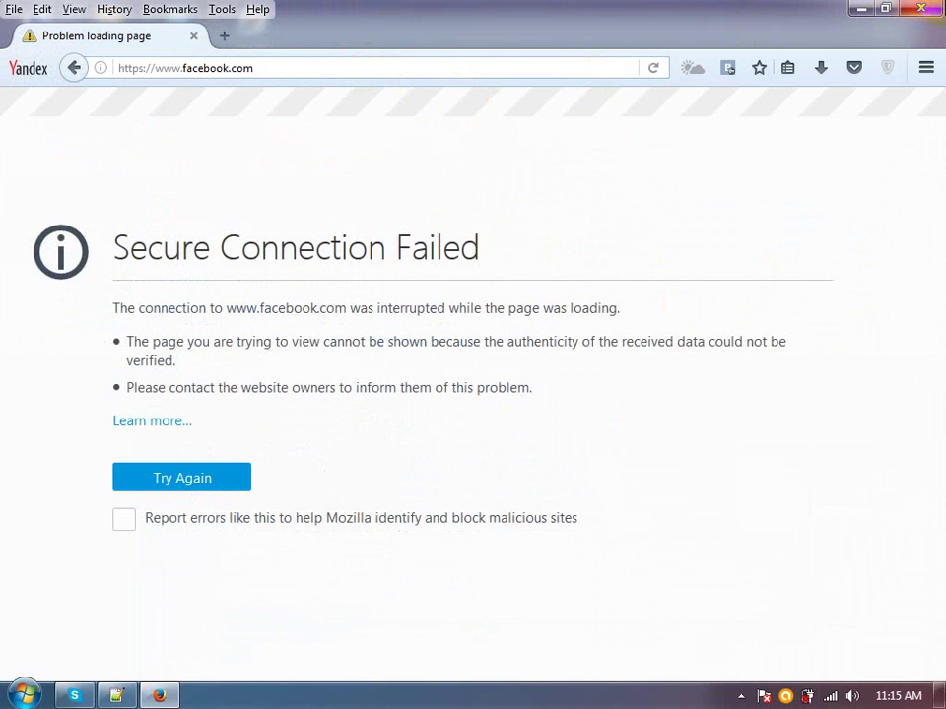
pyautogui.click(932, 8)
pyautogui.doubleClick(91, 161)
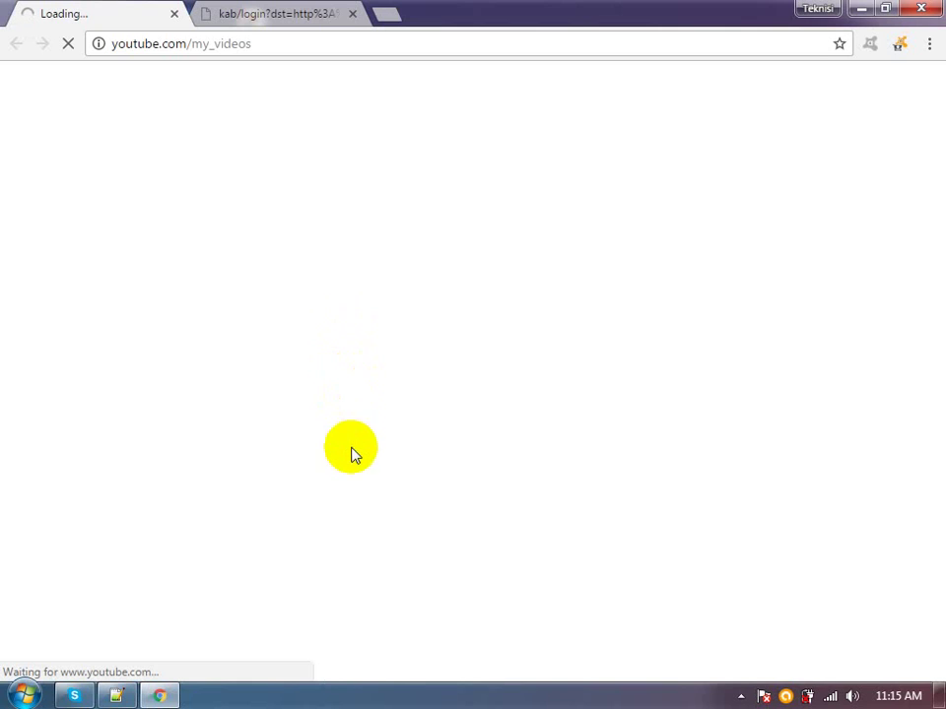
# Uncheck 'Automatically detect settings' in the system LAN proxy settings from Chrome's advanced settings
pyautogui.click(272, 17)
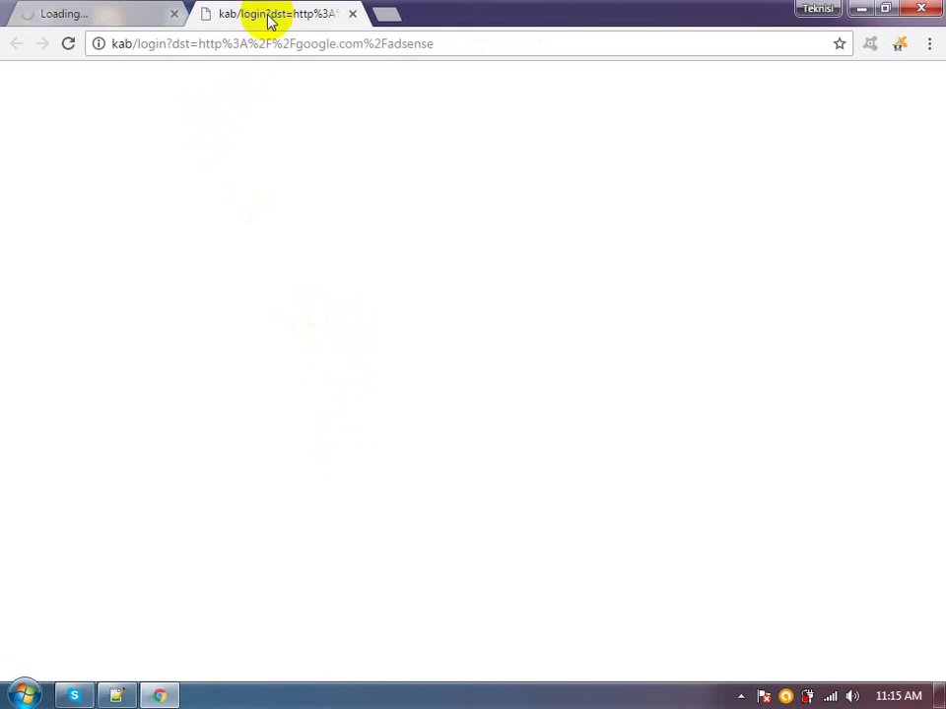
pyautogui.click(929, 43)
pyautogui.click(800, 381)
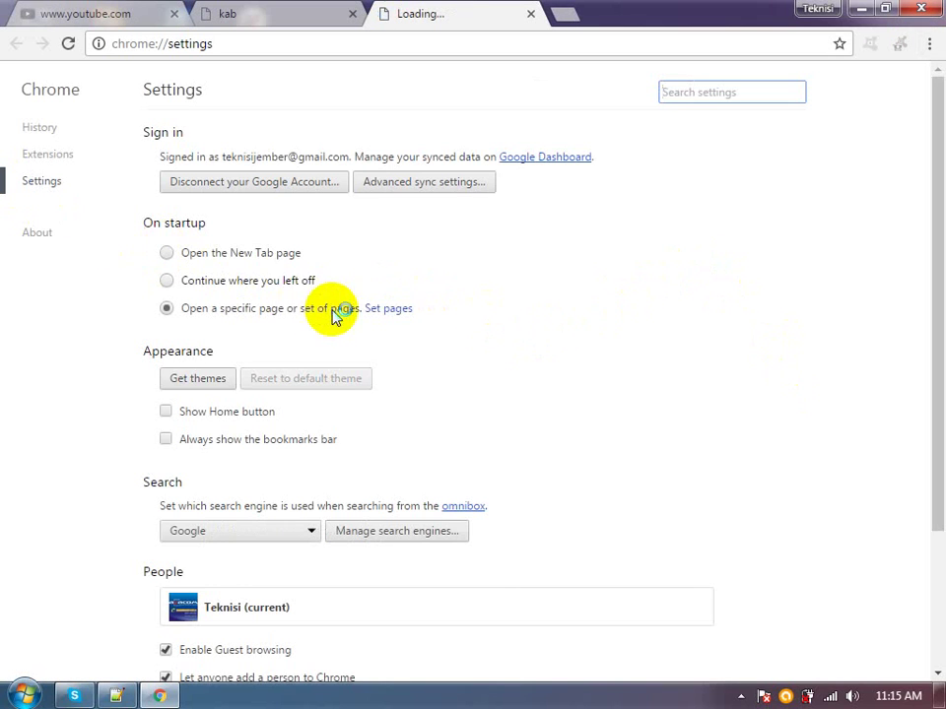
pyautogui.scroll(-3, 270, 490)
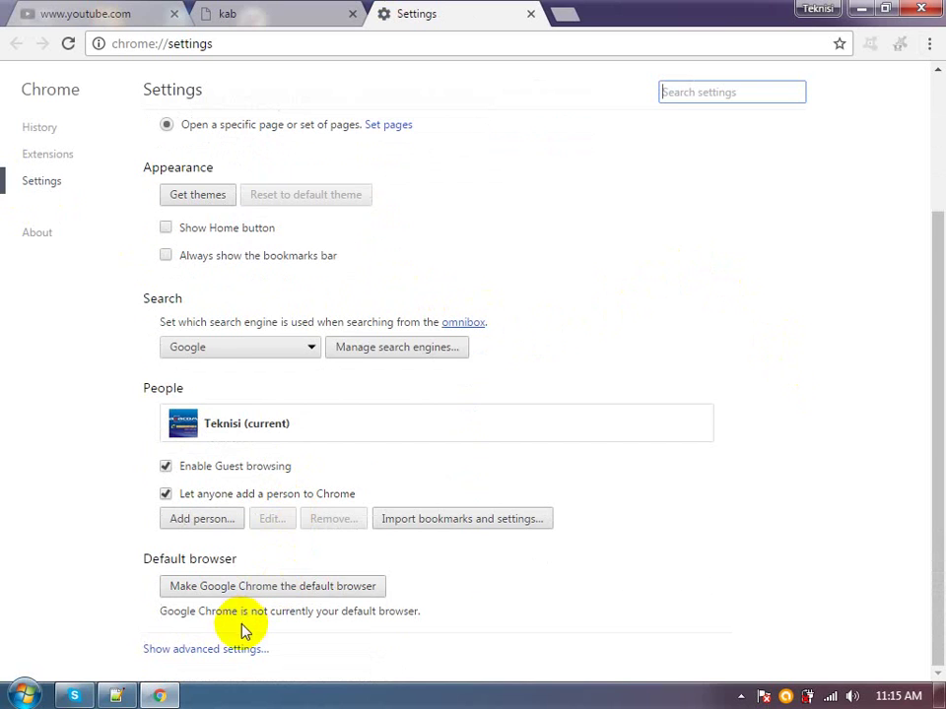
pyautogui.click(234, 649)
pyautogui.scroll(-3, 286, 429)
pyautogui.scroll(-6, 285, 428)
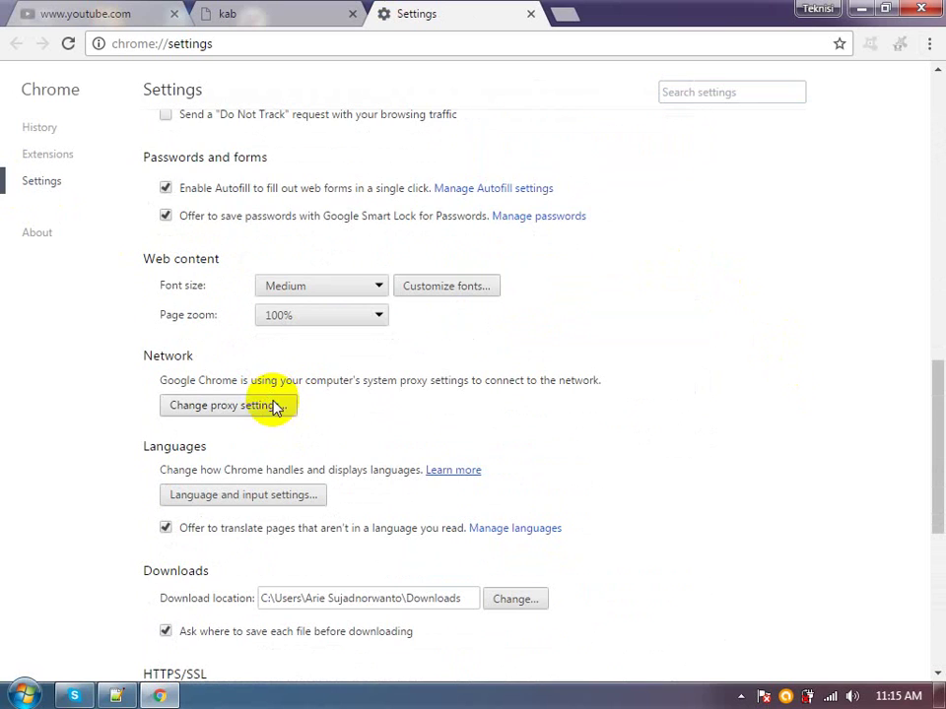
pyautogui.click(277, 407)
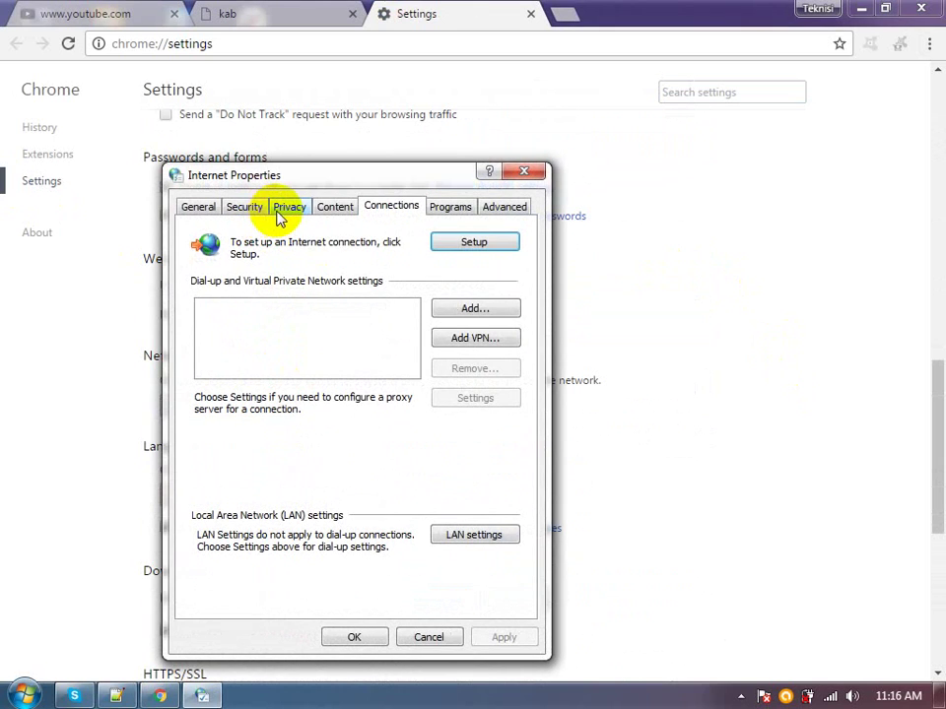
pyautogui.click(502, 532)
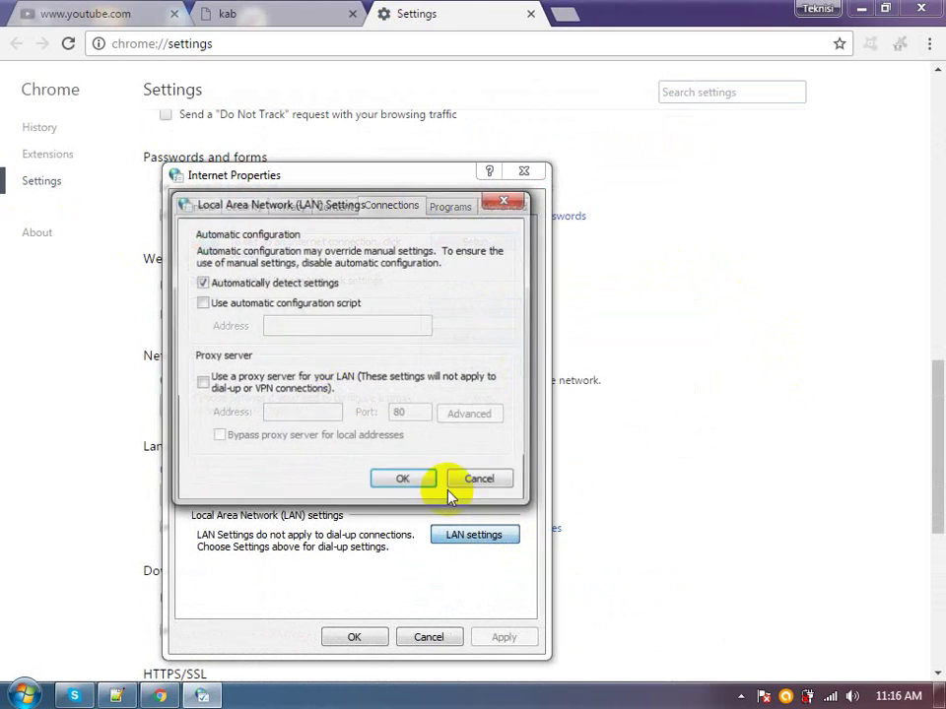
pyautogui.click(268, 282)
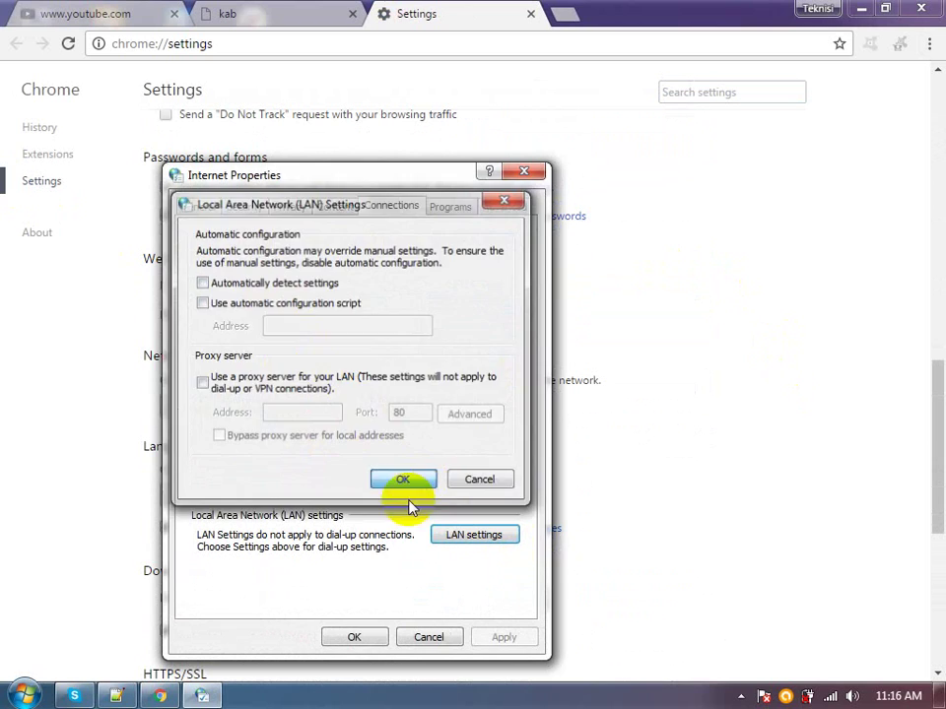
pyautogui.click(405, 480)
pyautogui.click(361, 637)
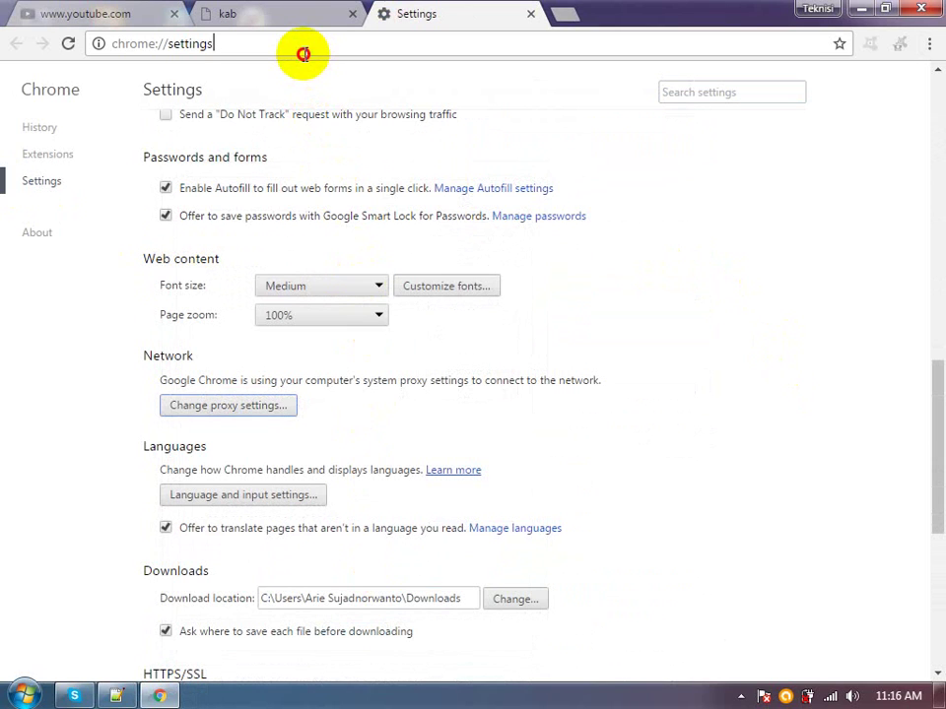
# Load facebook.com, then return to the kab login tab's address
pyautogui.click(300, 44)
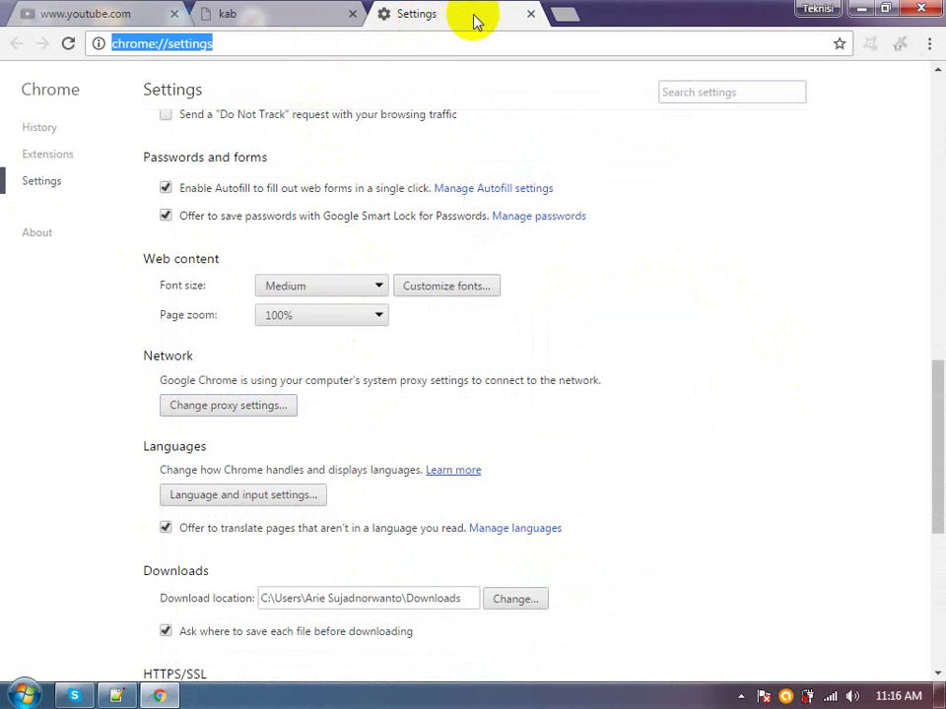
pyautogui.write('facebook.com')
pyautogui.press('Return')
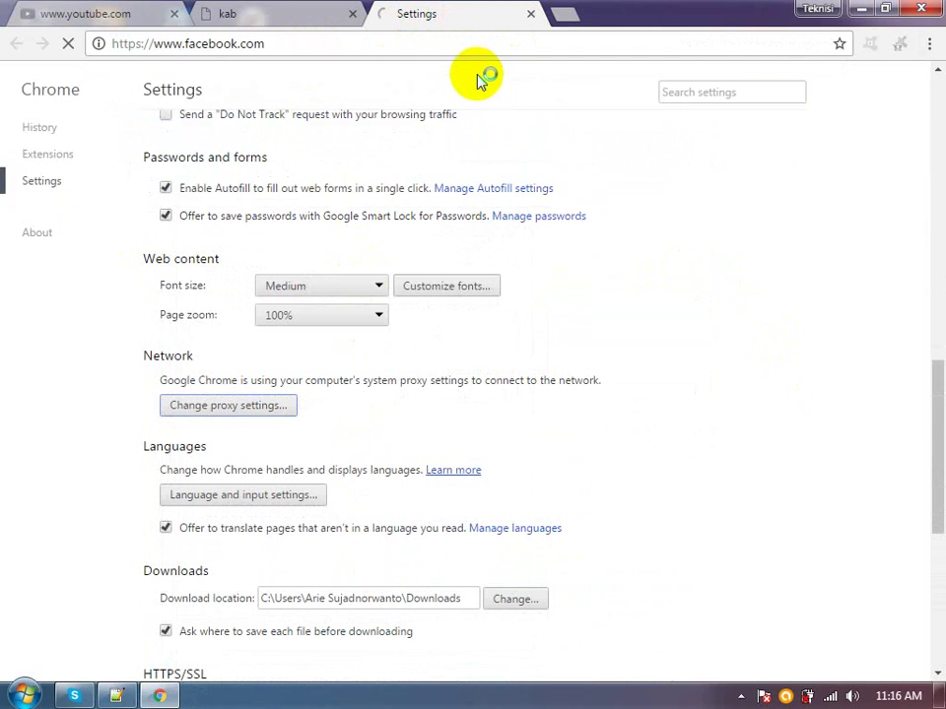
pyautogui.click(271, 20)
pyautogui.click(270, 42)
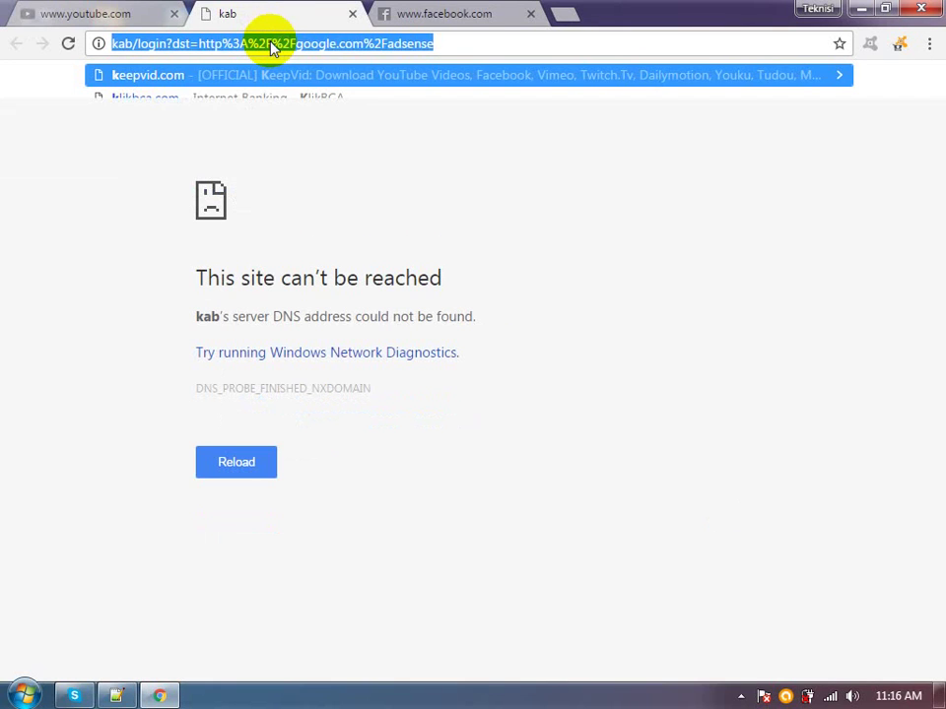
# Enter kab/login.html in the address bar, then close the facebook.com and youtube.com tabs
pyautogui.write('kab')
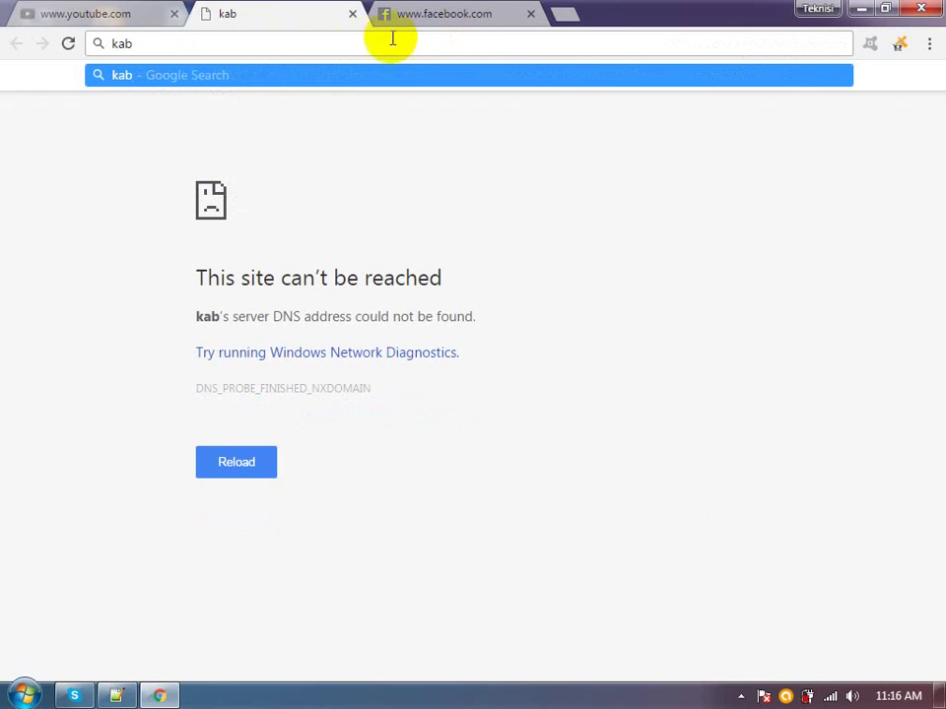
pyautogui.press('Return')
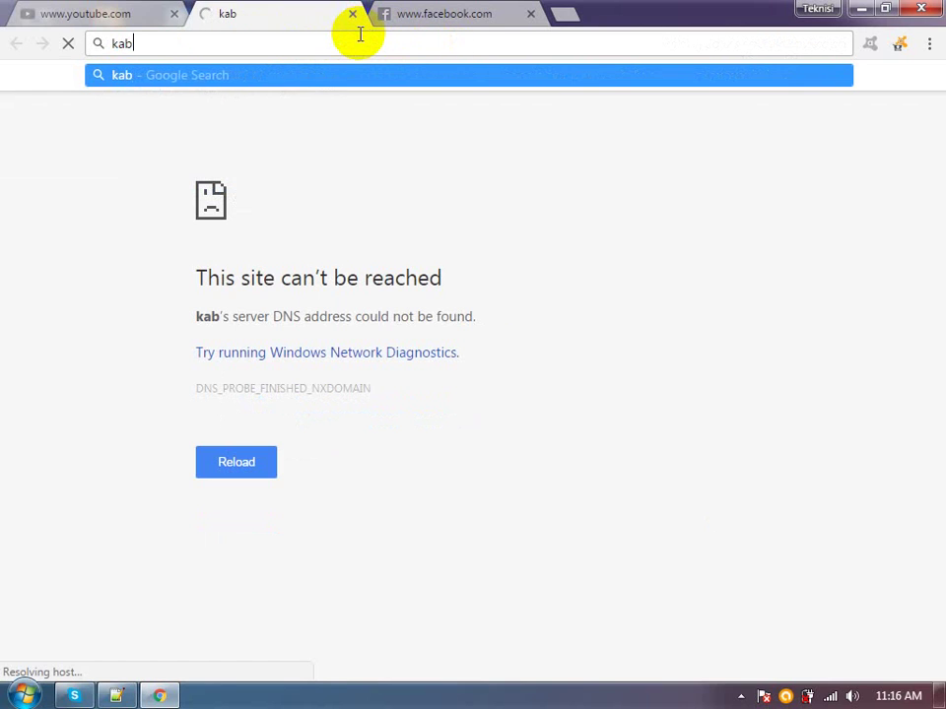
pyautogui.write('/o')
pyautogui.press('BackSpace')
pyautogui.write('lg')
pyautogui.press('BackSpace')
pyautogui.press('BackSpace')
pyautogui.write('login.h')
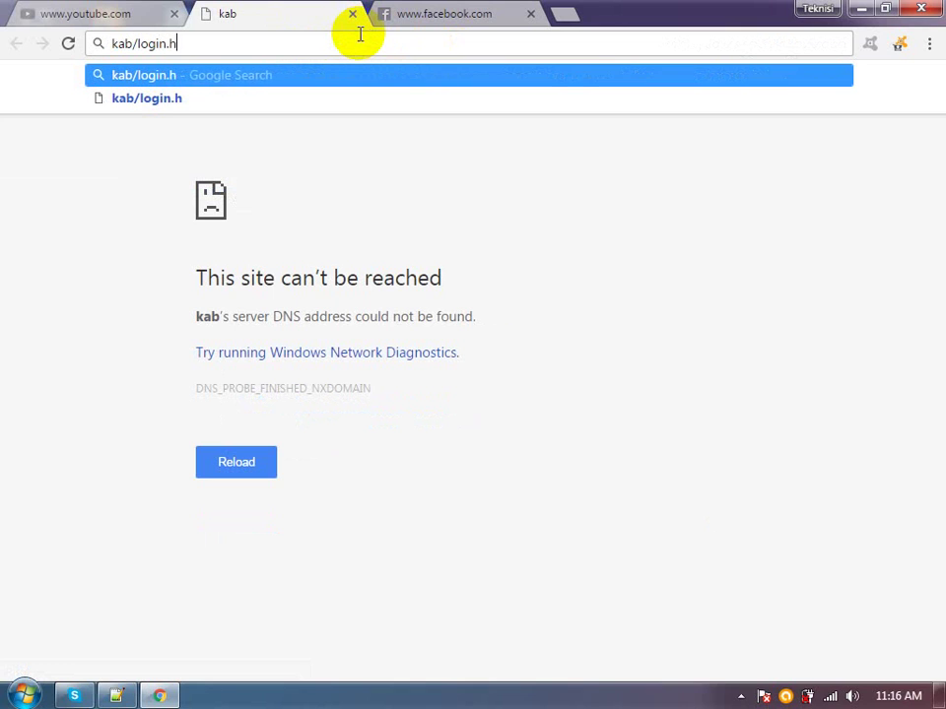
pyautogui.write('tml')
pyautogui.press('Return')
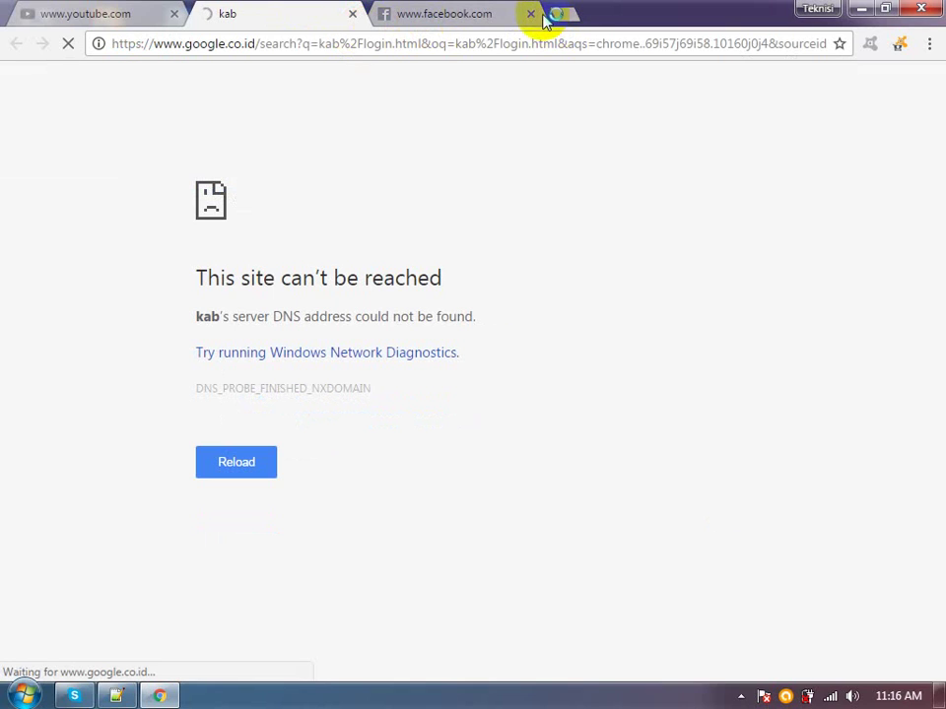
pyautogui.click(529, 17)
pyautogui.click(174, 14)
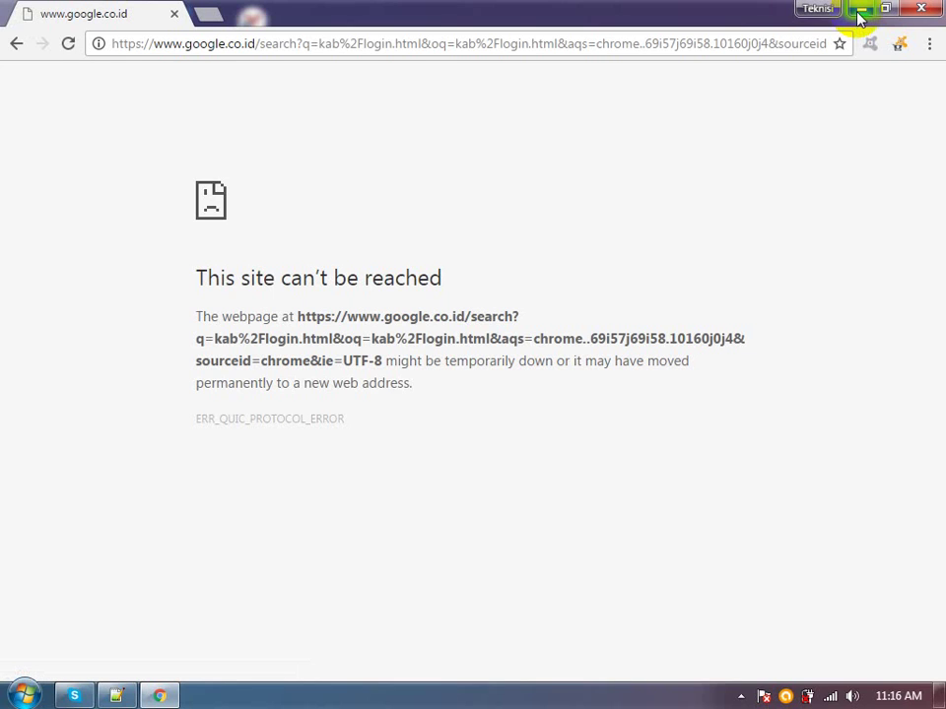
# Disconnect Windows from the D2-KAB Kelas A wireless network
pyautogui.click(829, 696)
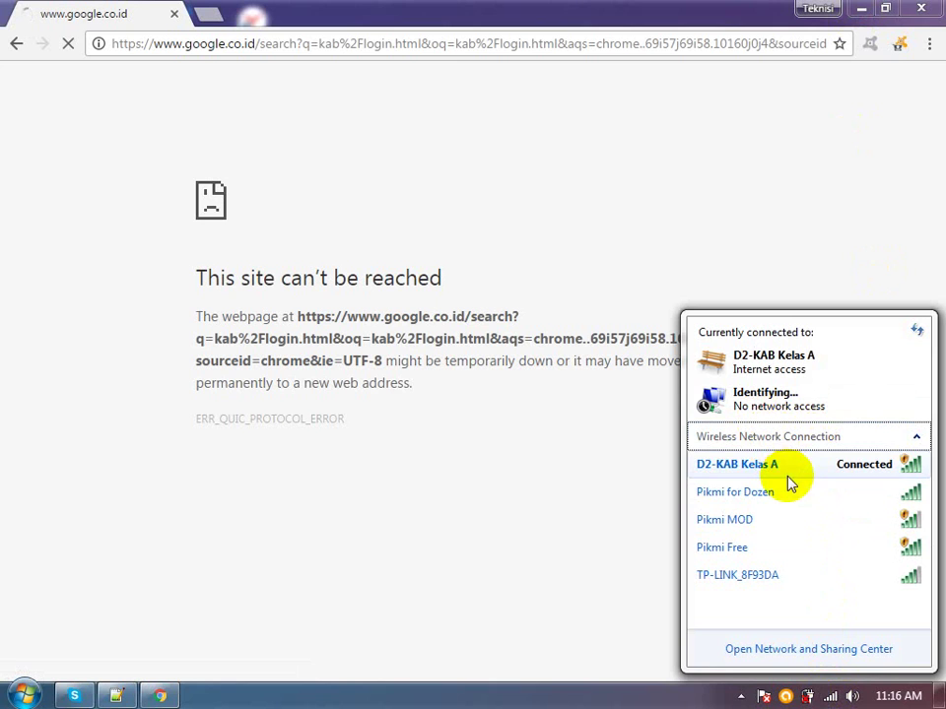
pyautogui.click(788, 479)
pyautogui.click(853, 489)
pyautogui.click(596, 511)
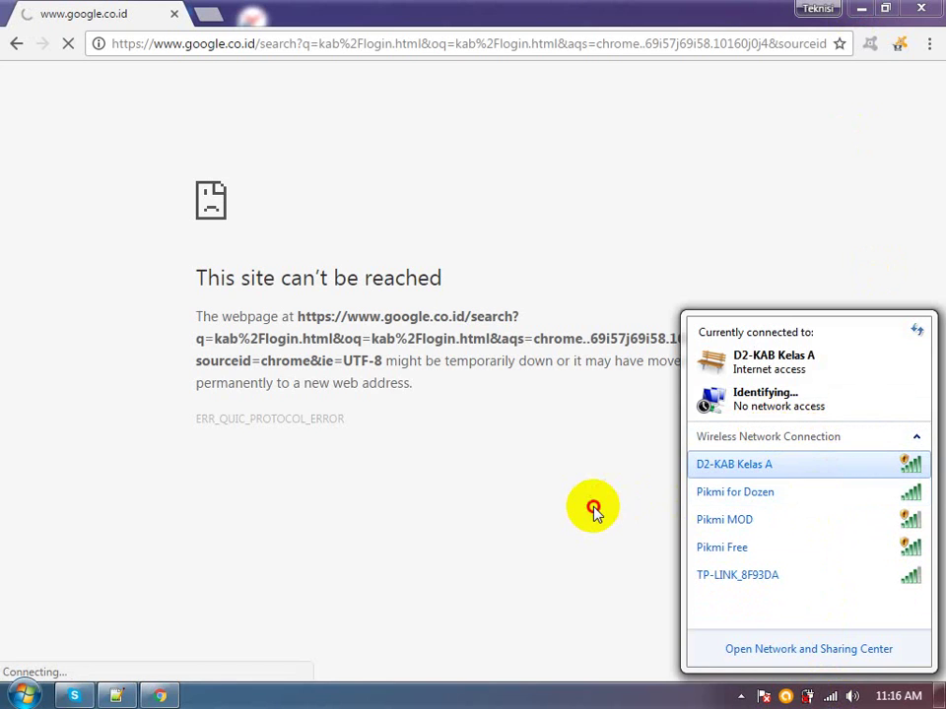
# Close Chrome, recheck the wireless network list, and launch WinBox
pyautogui.click(922, 8)
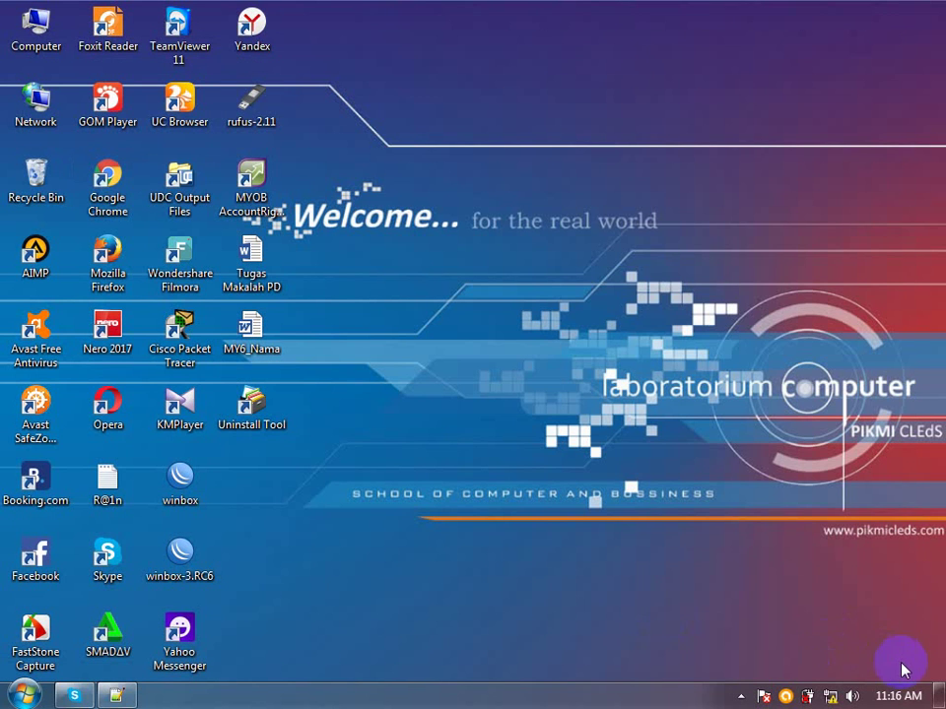
pyautogui.click(831, 696)
pyautogui.click(475, 597)
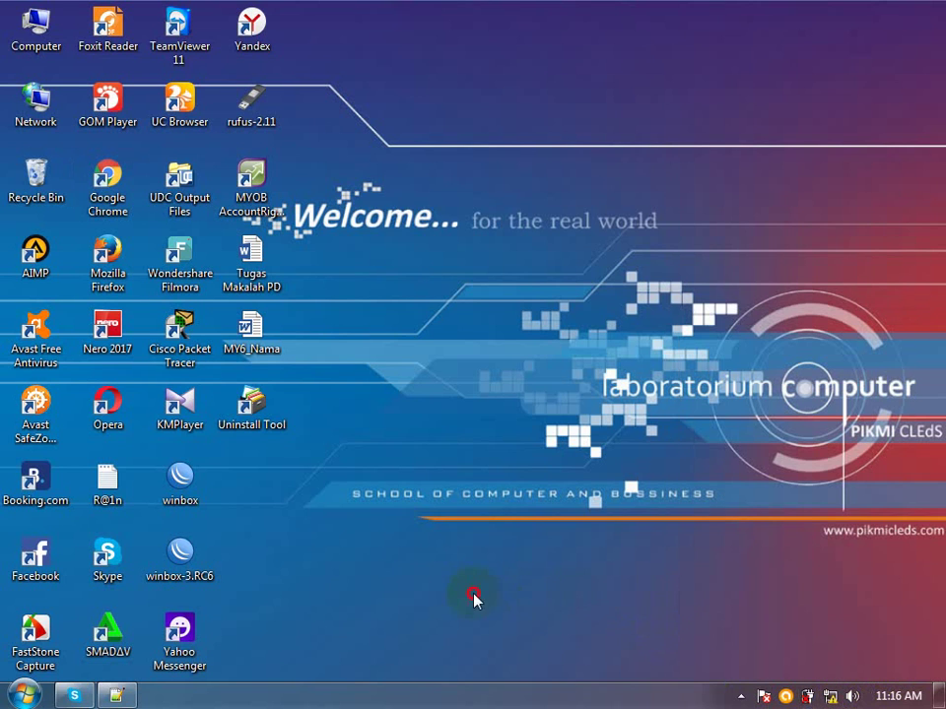
pyautogui.doubleClick(157, 493)
# Run WinBox past the security warning and connect to the RB941 router from Neighbors
pyautogui.click(522, 364)
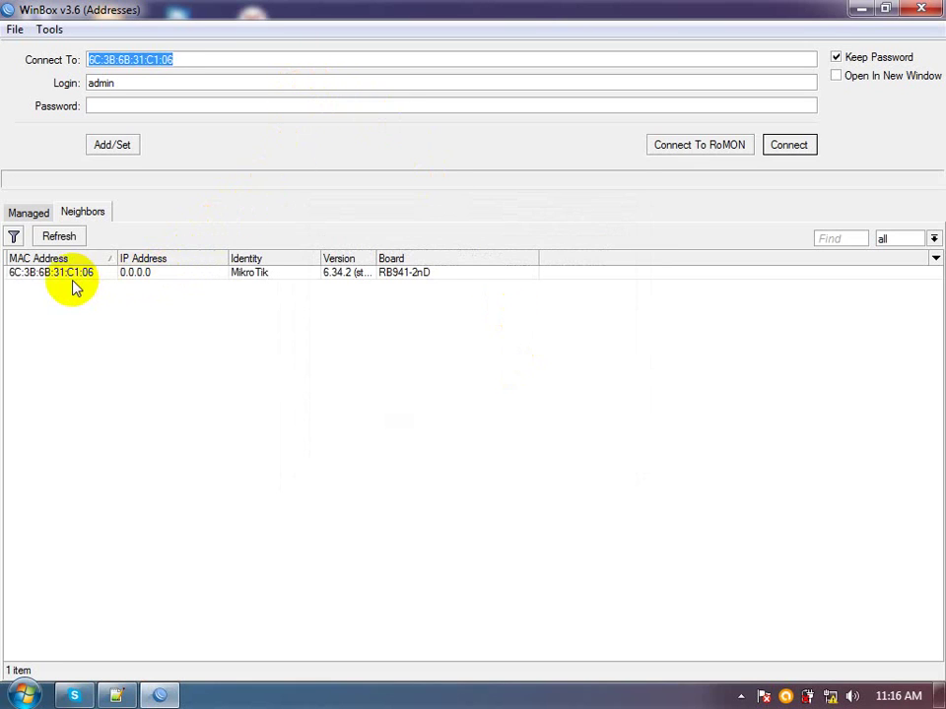
pyautogui.click(89, 273)
pyautogui.click(789, 145)
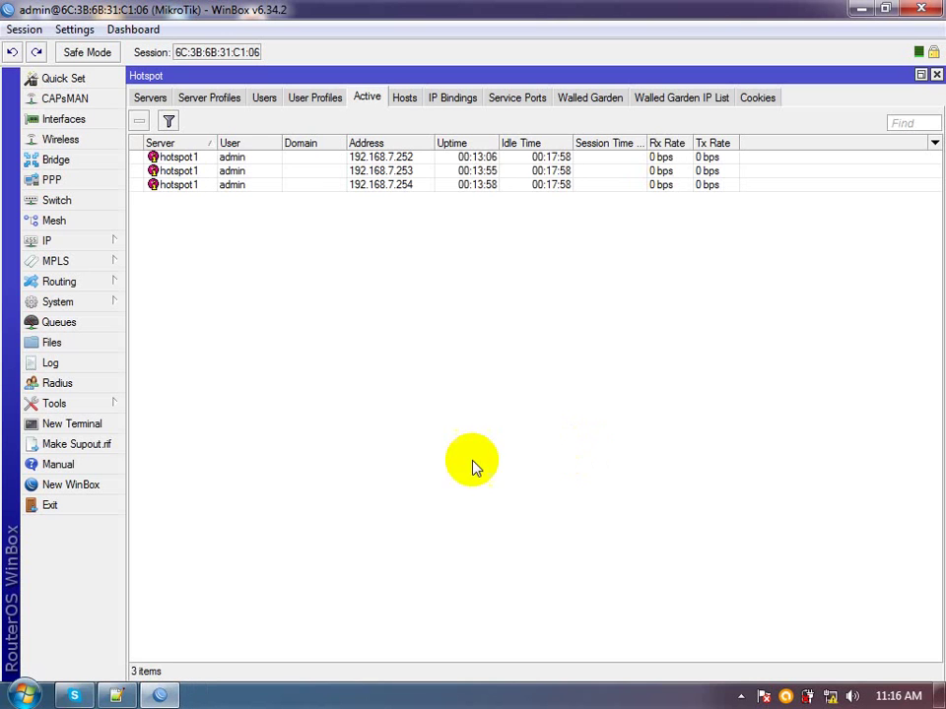
# Delete all three active hotspot sessions
pyautogui.click(152, 161)
pyautogui.keyDown('ctrl'); pyautogui.click(153, 170); pyautogui.keyUp('ctrl')
pyautogui.hotkey('ctrl', 'a')
pyautogui.press('Delete')
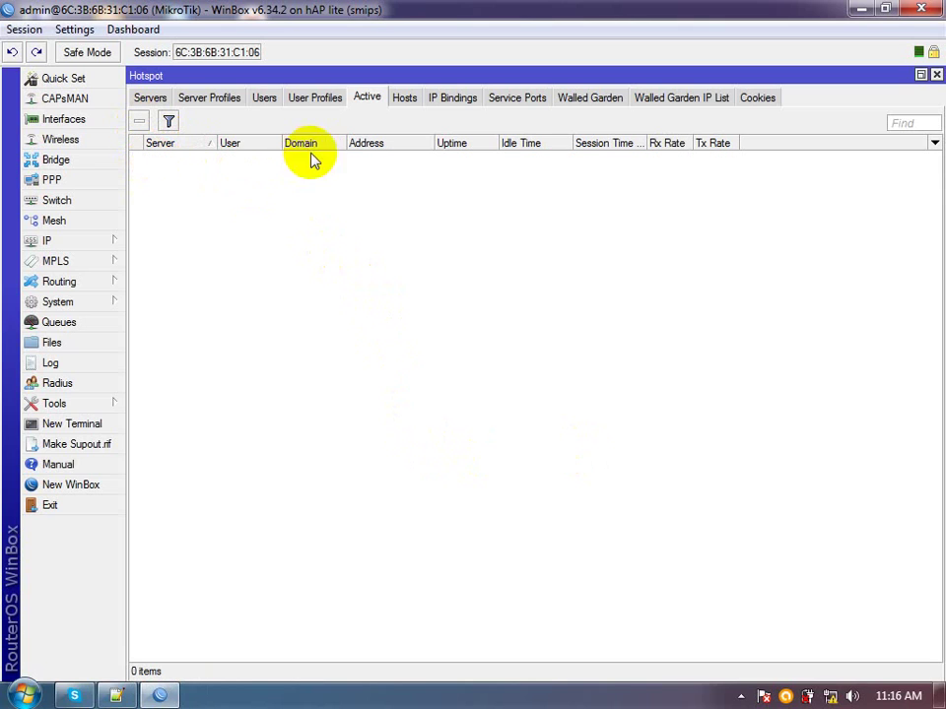
# Delete the hotspot1 server and the hsprof1 server profile
pyautogui.click(266, 104)
pyautogui.click(209, 102)
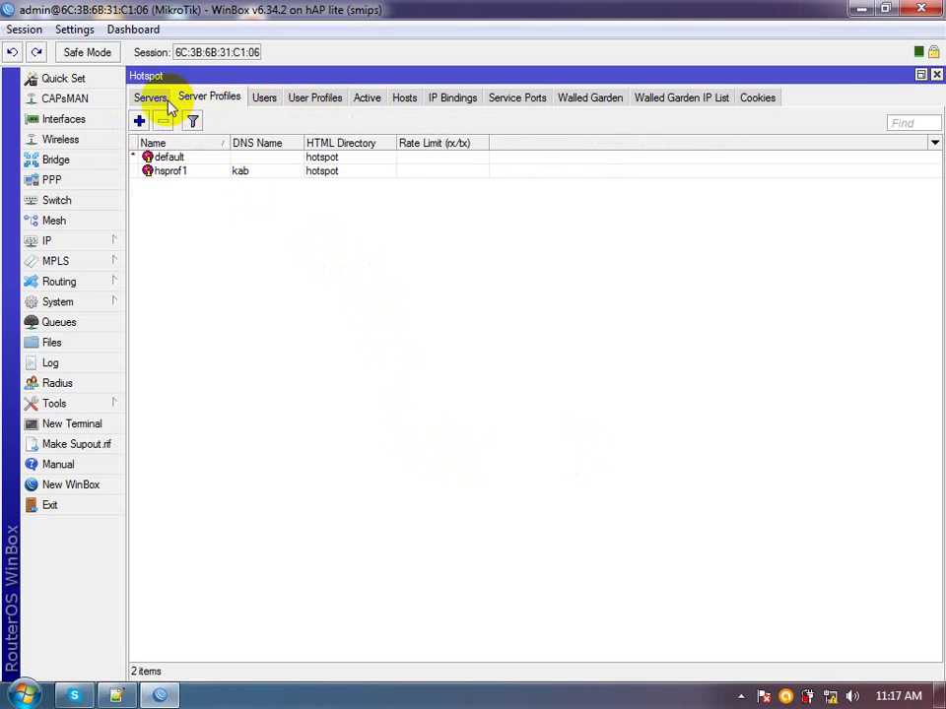
pyautogui.click(153, 102)
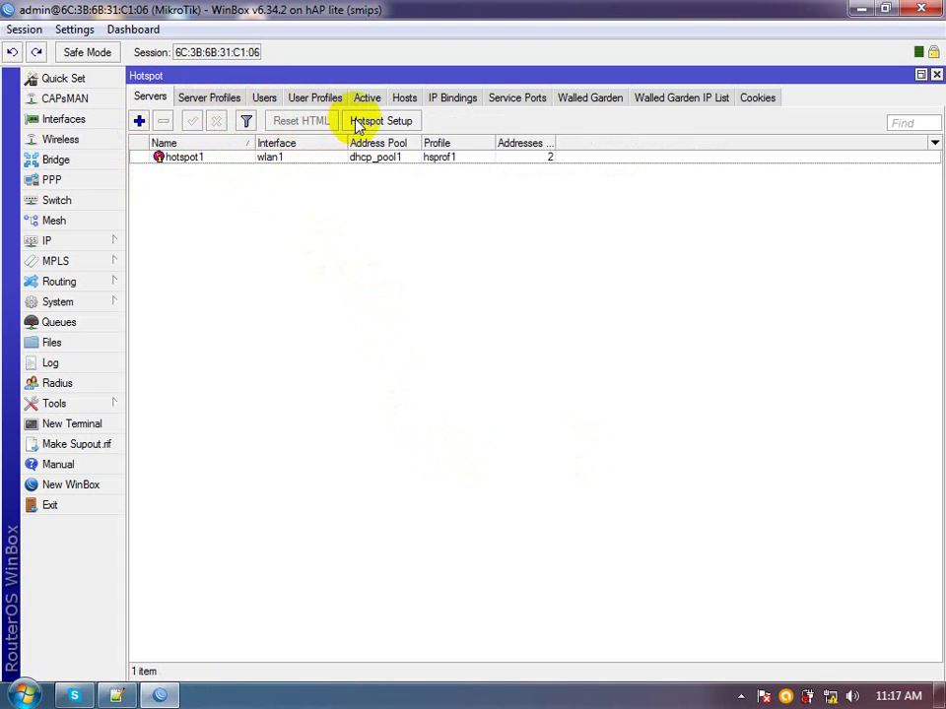
pyautogui.click(248, 161)
pyautogui.press('Delete')
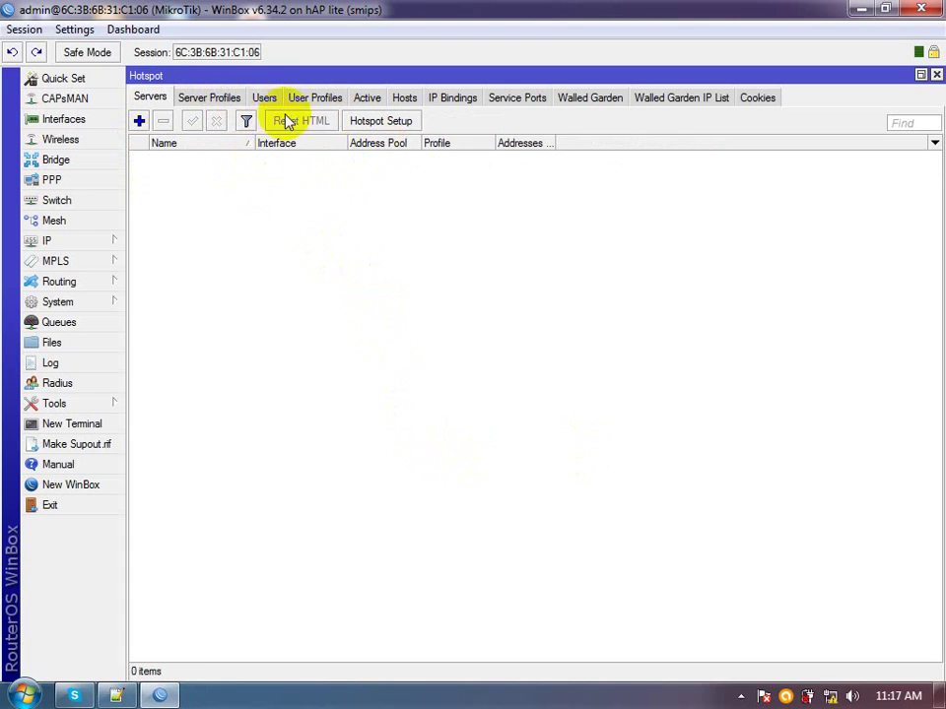
pyautogui.click(208, 99)
pyautogui.click(267, 171)
pyautogui.press('Delete')
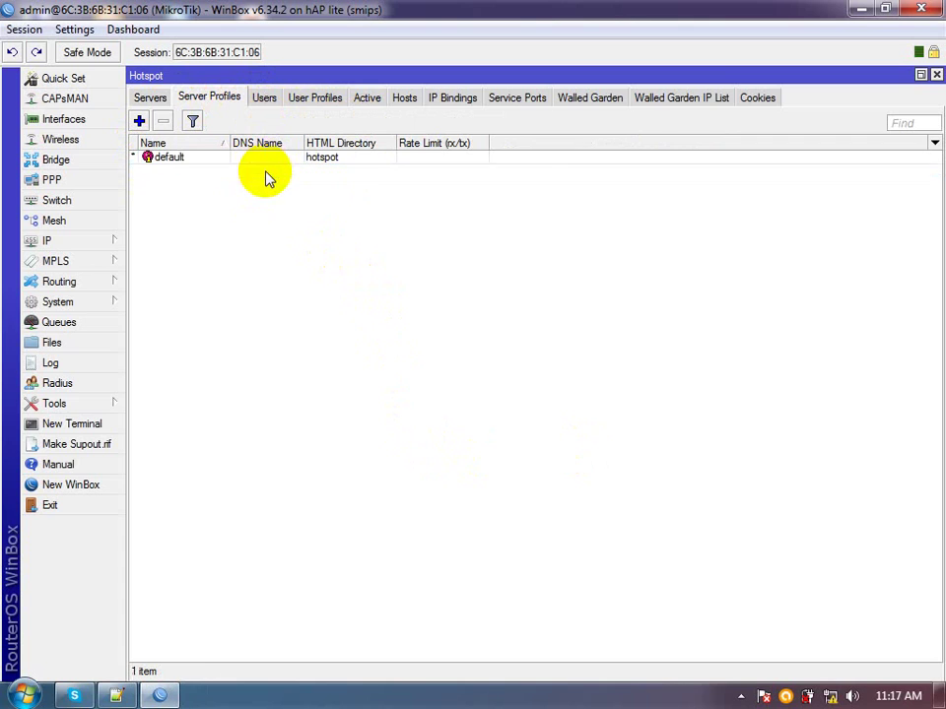
# Delete the admin hotspot user; the default user profile refuses removal
pyautogui.click(258, 105)
pyautogui.click(249, 183)
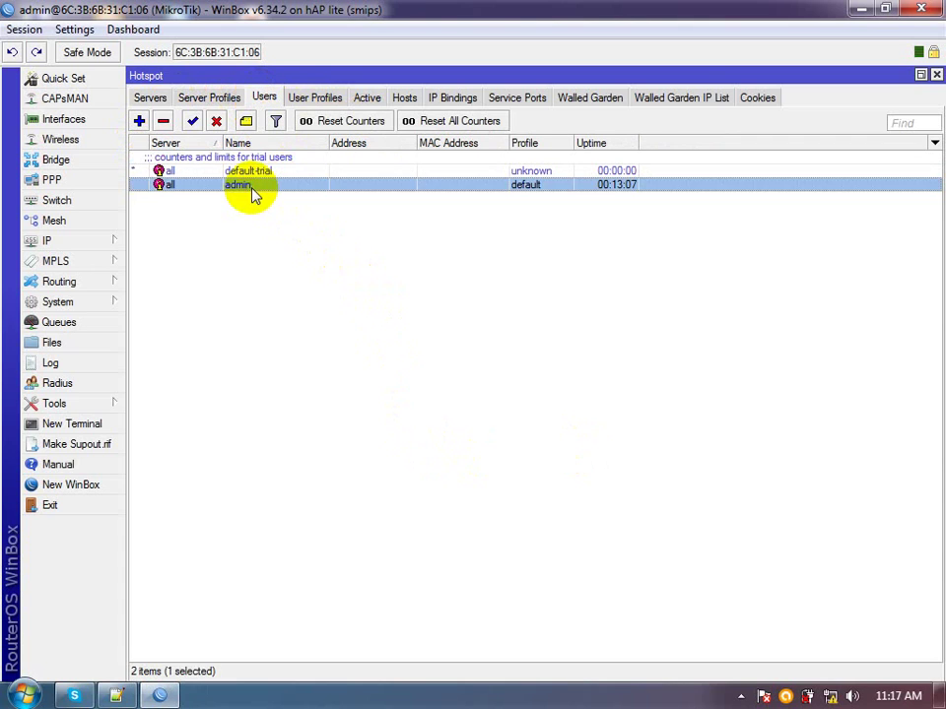
pyautogui.press('Delete')
pyautogui.click(303, 97)
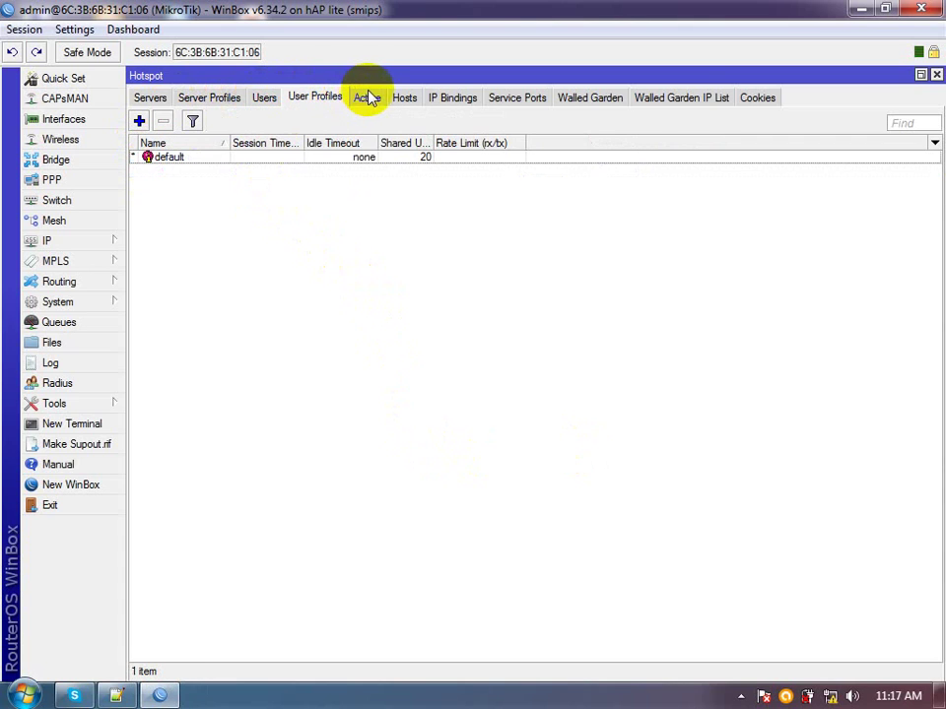
pyautogui.click(375, 158)
pyautogui.press('Delete')
pyautogui.click(635, 364)
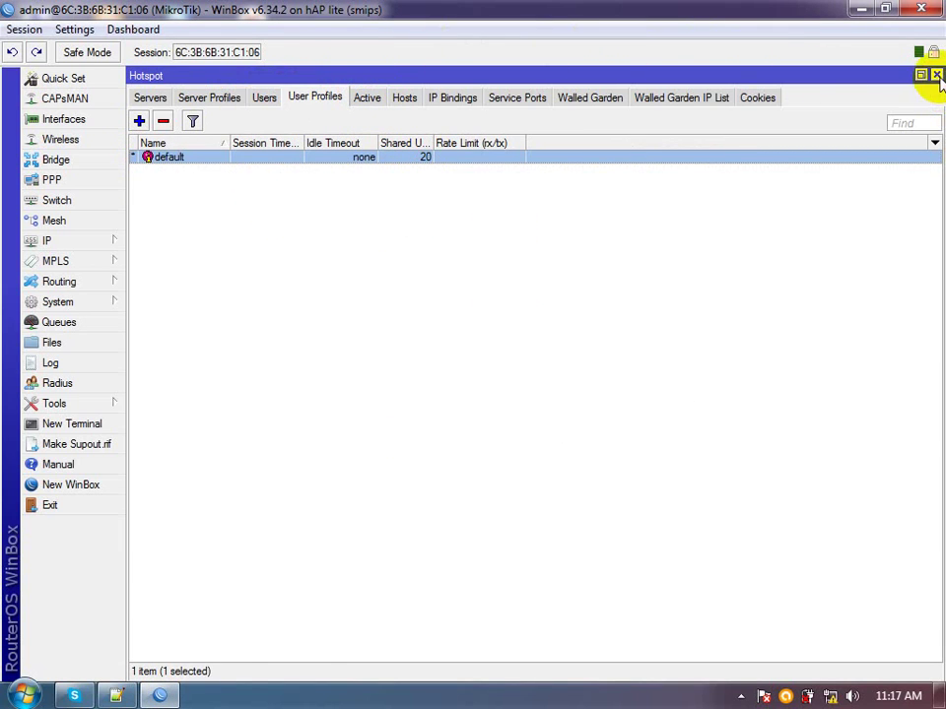
pyautogui.click(937, 76)
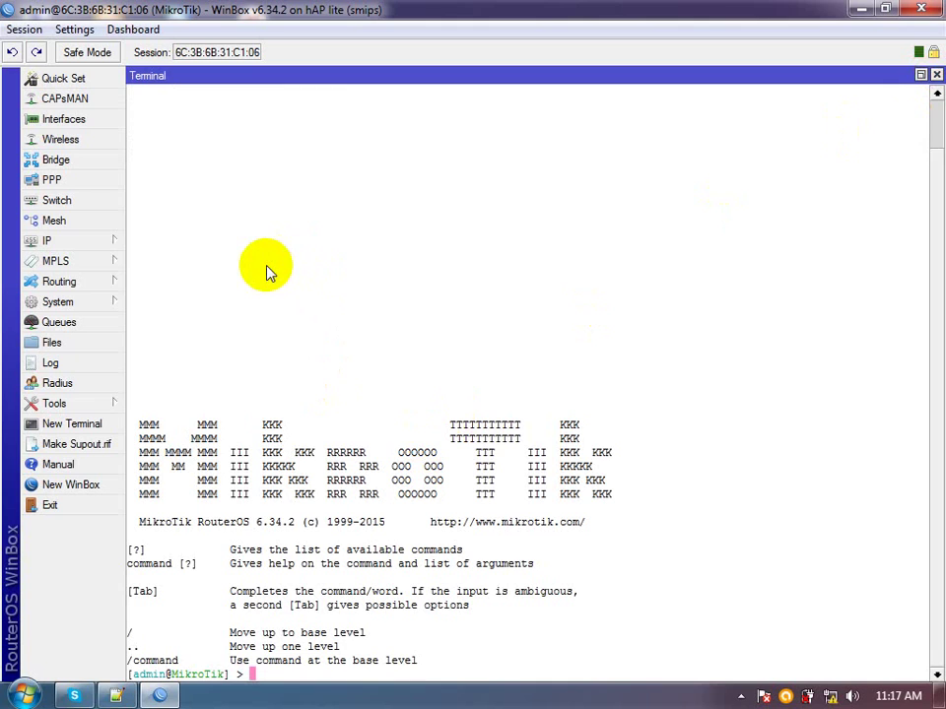
# Start Hotspot Setup on wlan1 with local network 192.168.7.1/24 and its address pool
pyautogui.click(79, 243)
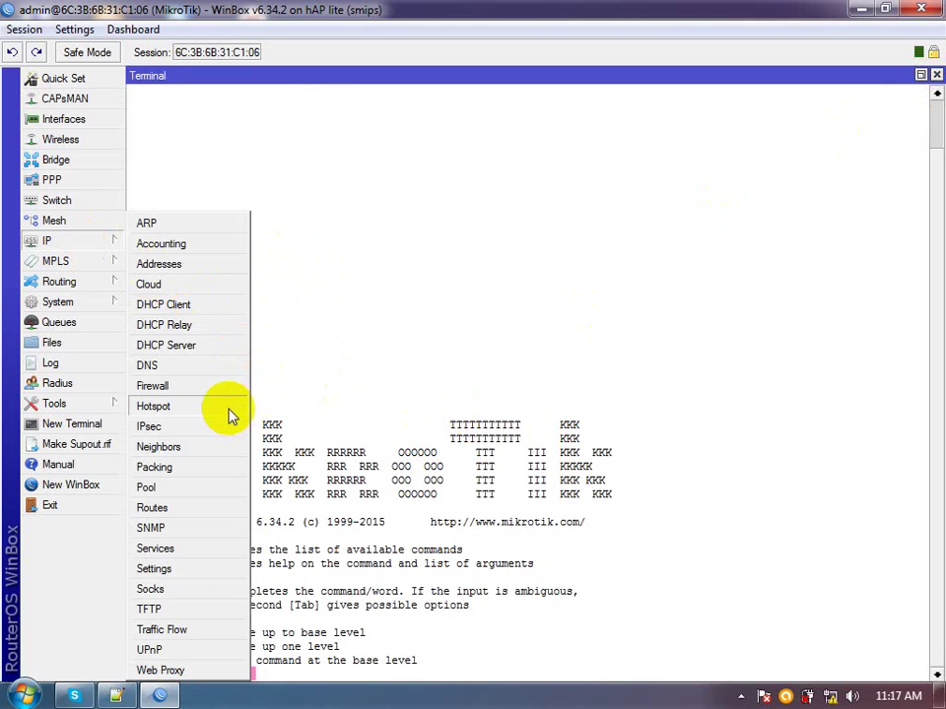
pyautogui.click(227, 409)
pyautogui.click(150, 97)
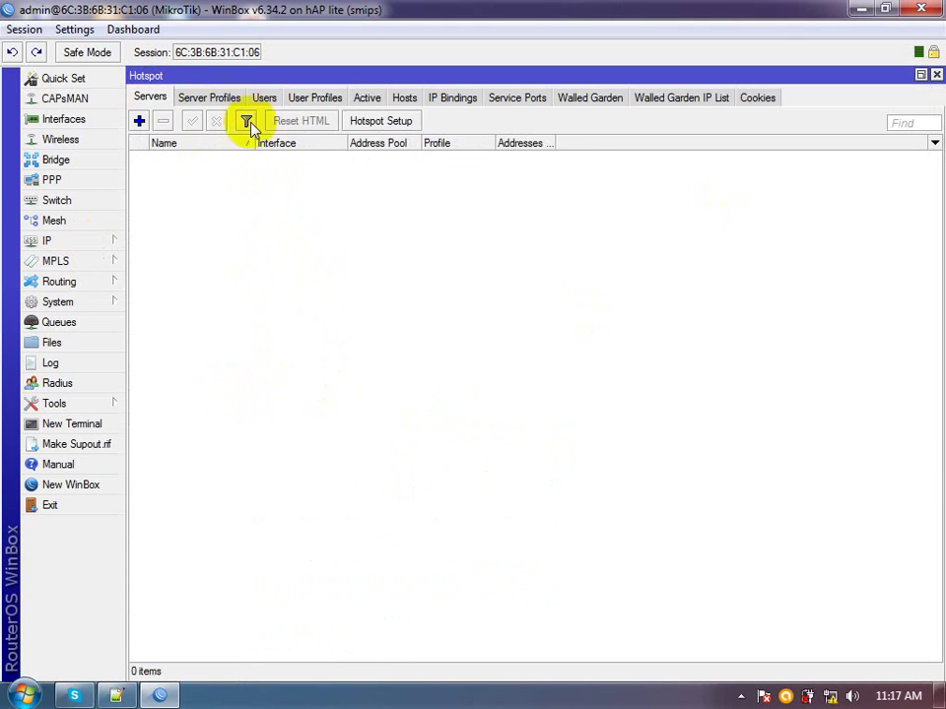
pyautogui.click(372, 120)
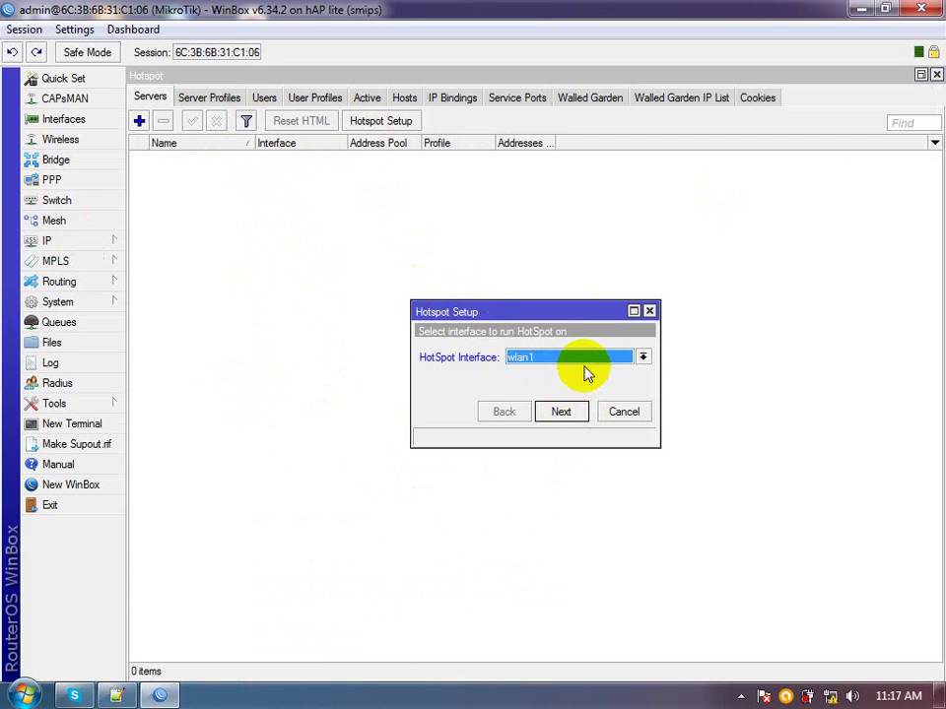
pyautogui.click(564, 413)
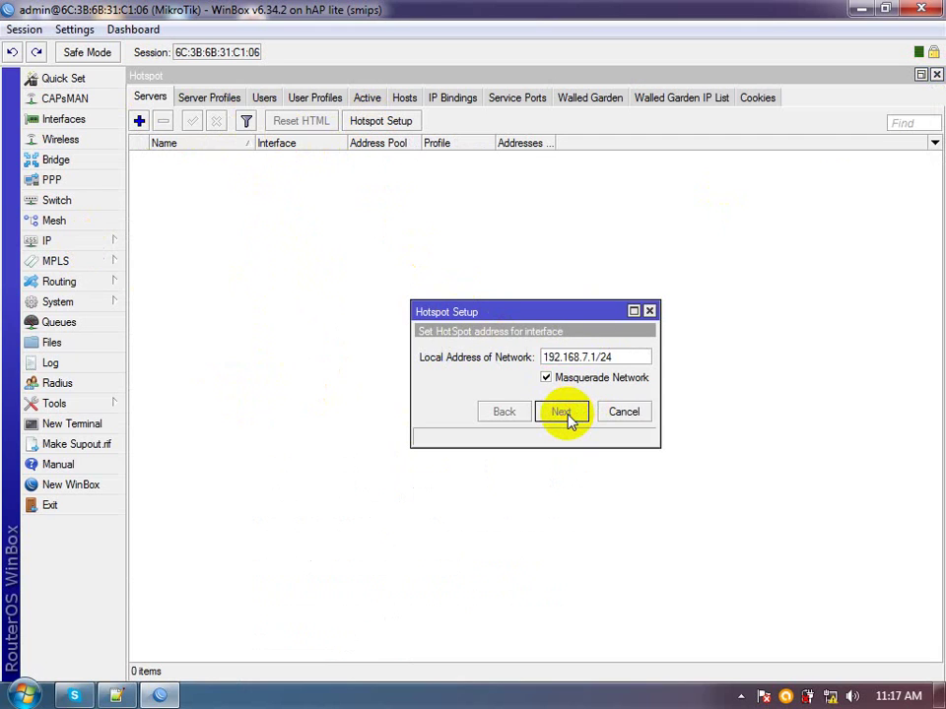
pyautogui.click(560, 412)
pyautogui.click(576, 361)
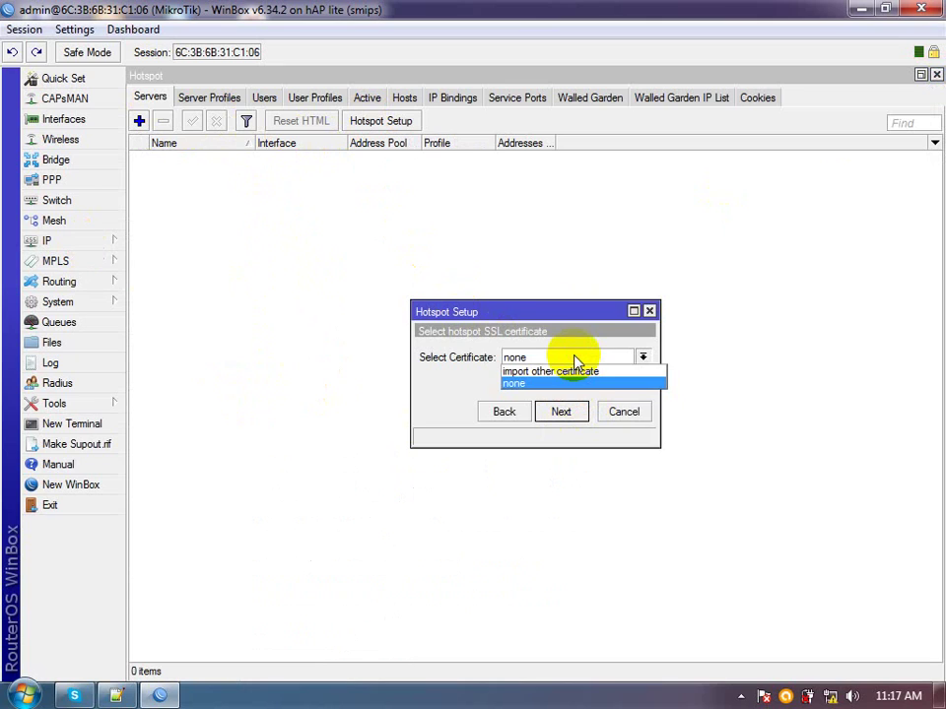
# Finish setup with no SSL certificate, DNS name kabjember.com and a local hotspot user
pyautogui.click(569, 383)
pyautogui.click(560, 414)
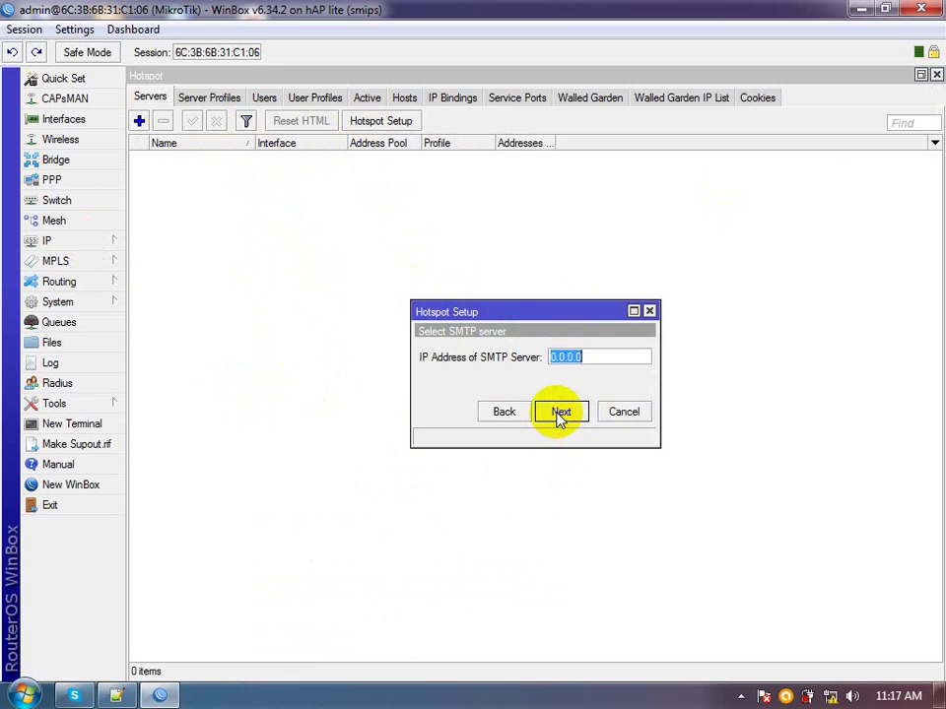
pyautogui.click(560, 413)
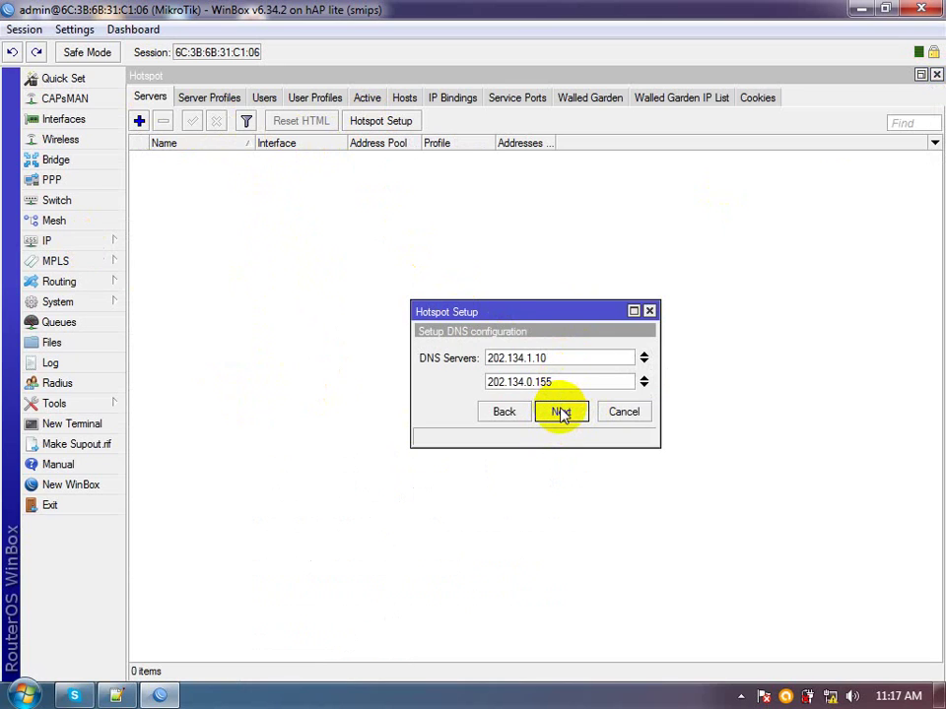
pyautogui.click(560, 413)
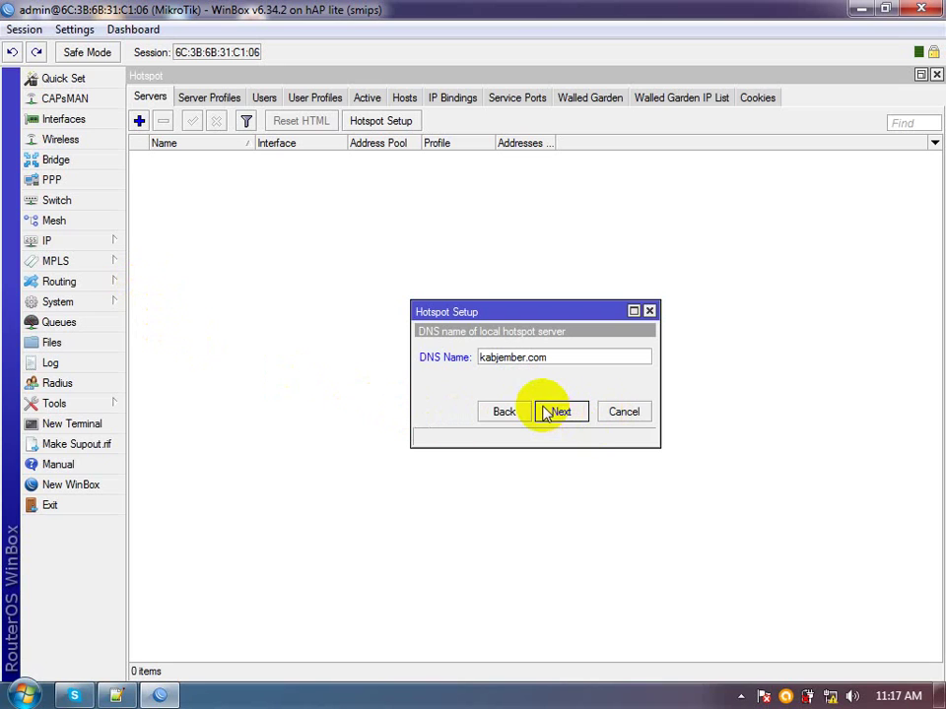
pyautogui.click(559, 413)
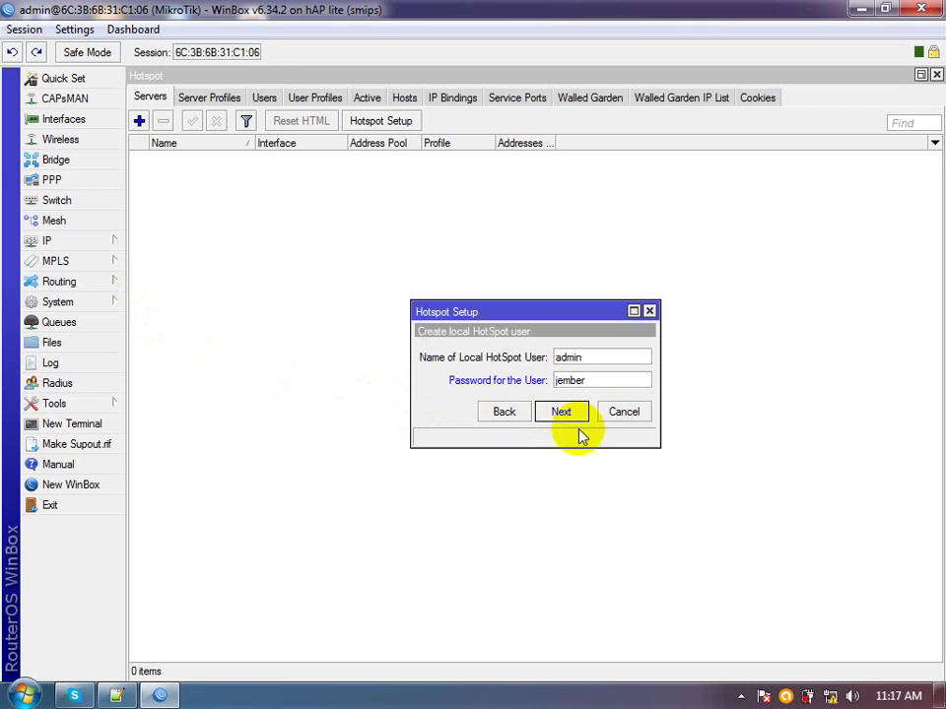
pyautogui.click(580, 414)
# Acknowledge setup completion, then inspect the Active list and the default user profile's settings
pyautogui.click(542, 373)
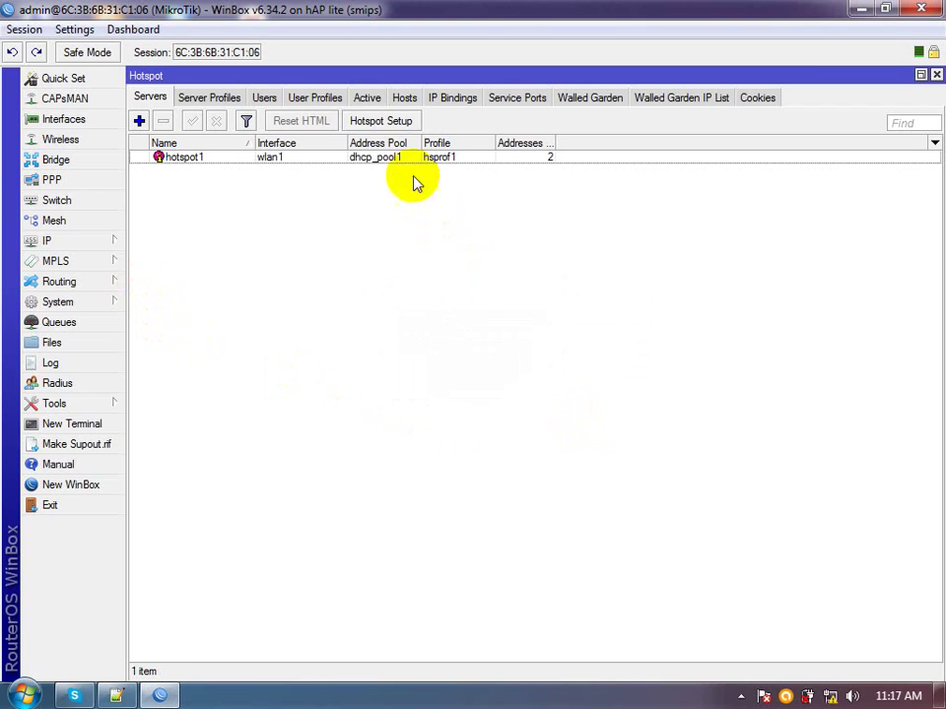
pyautogui.click(367, 101)
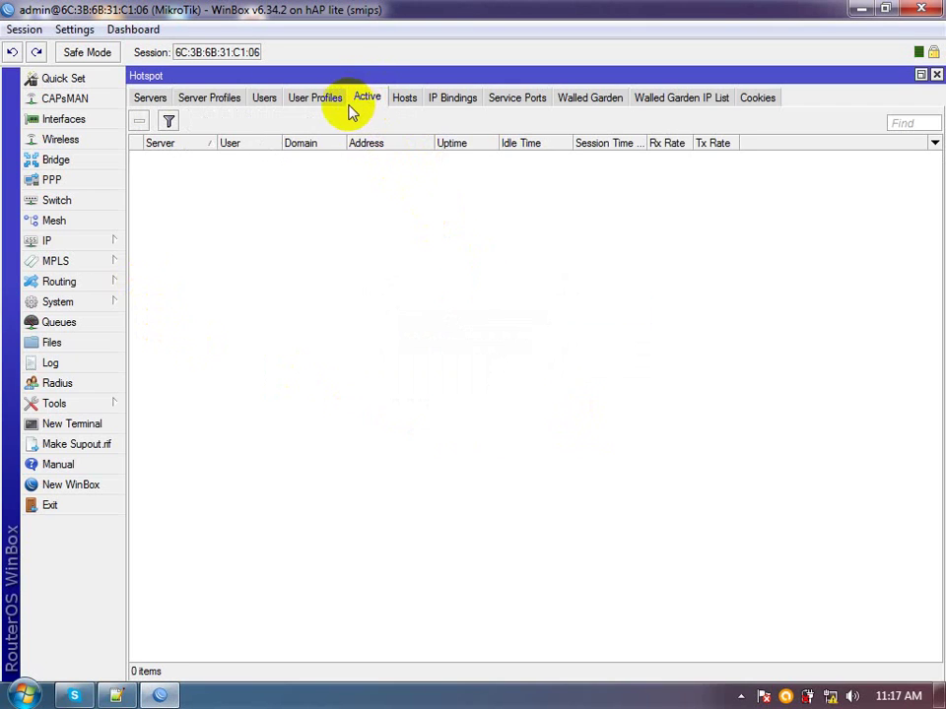
pyautogui.click(314, 100)
pyautogui.rightClick(346, 157)
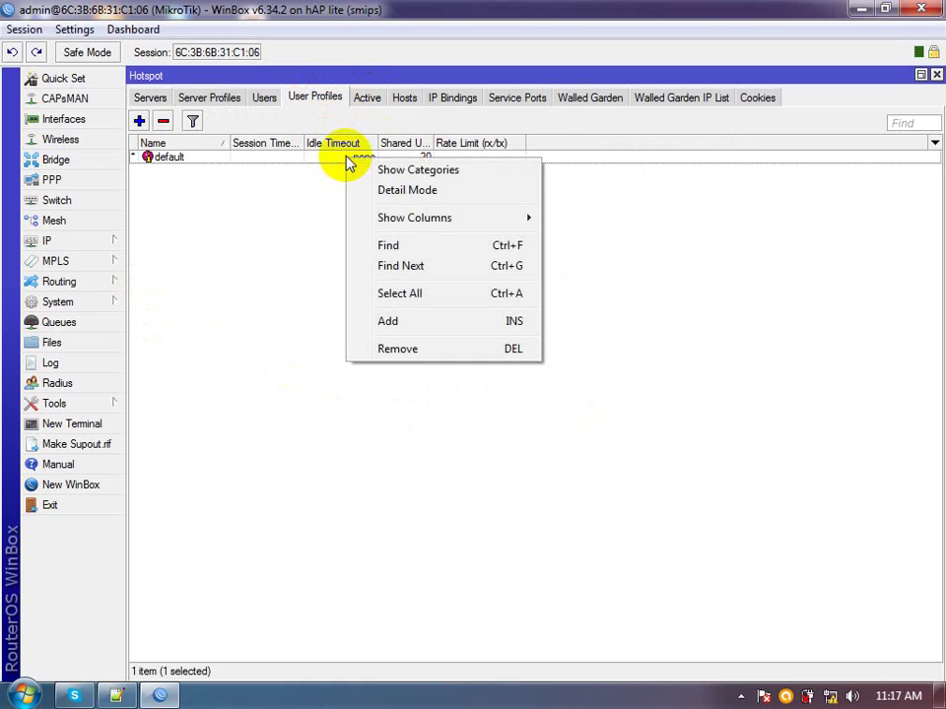
pyautogui.doubleClick(316, 160)
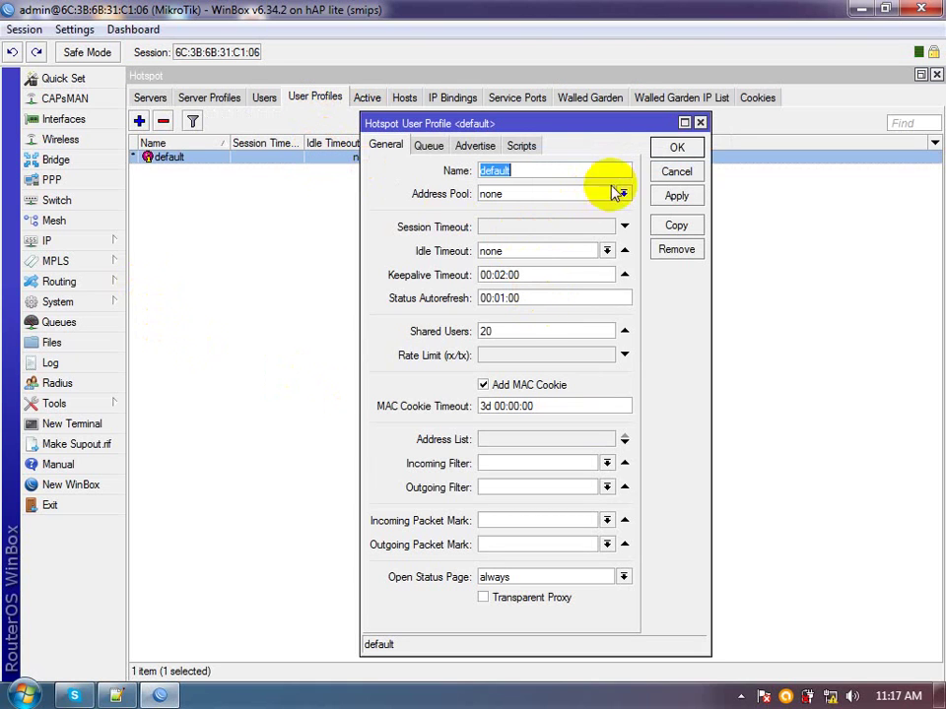
pyautogui.click(677, 147)
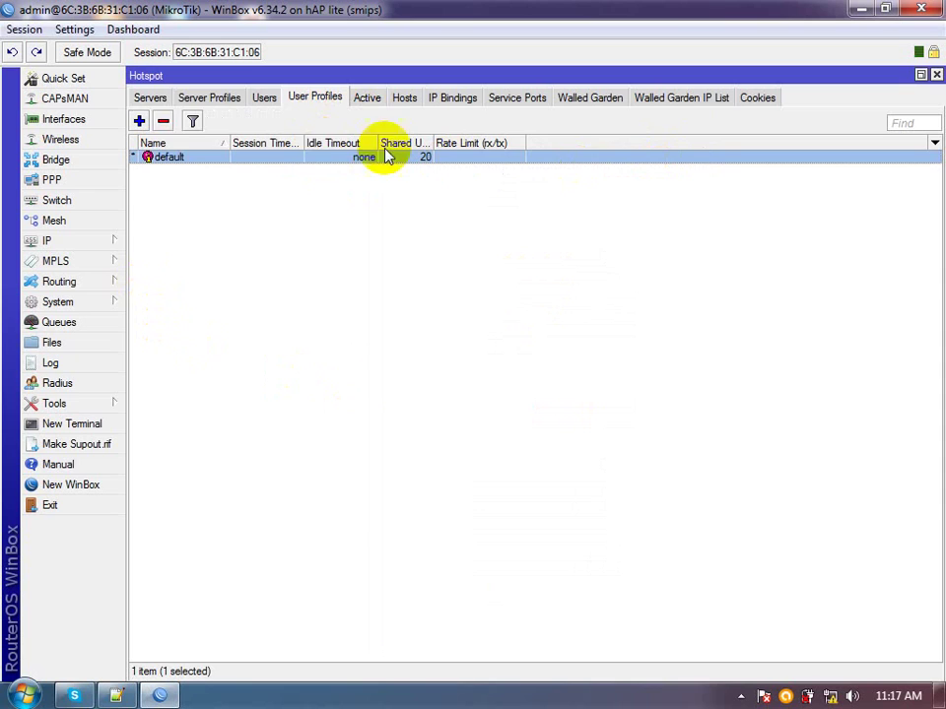
# Review the hotspot1 server and users, then check hsprof1's General and Login settings
pyautogui.click(155, 99)
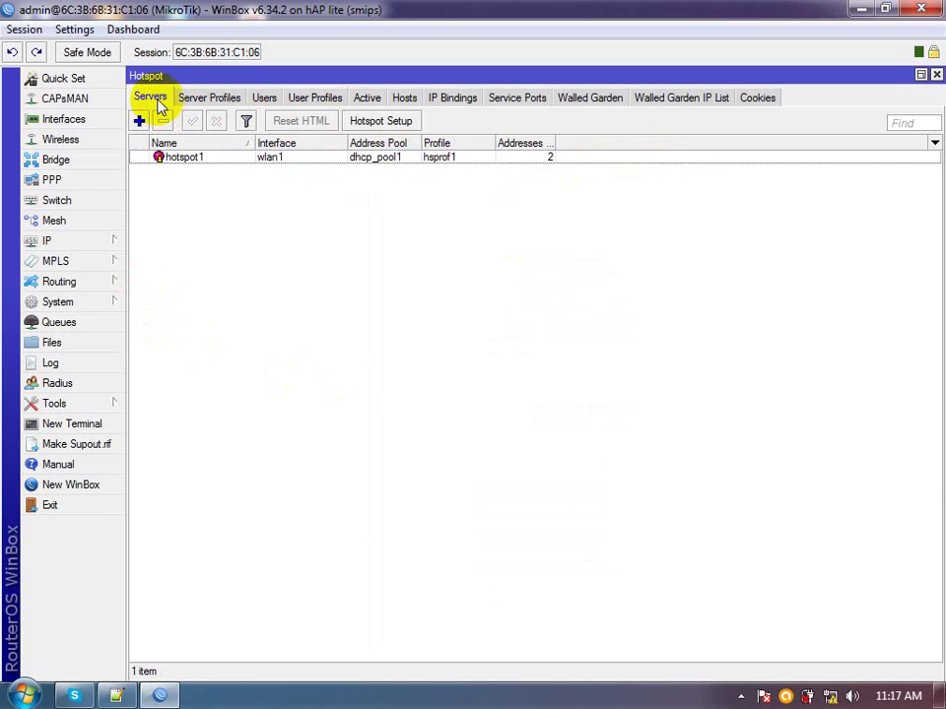
pyautogui.click(407, 161)
pyautogui.click(262, 101)
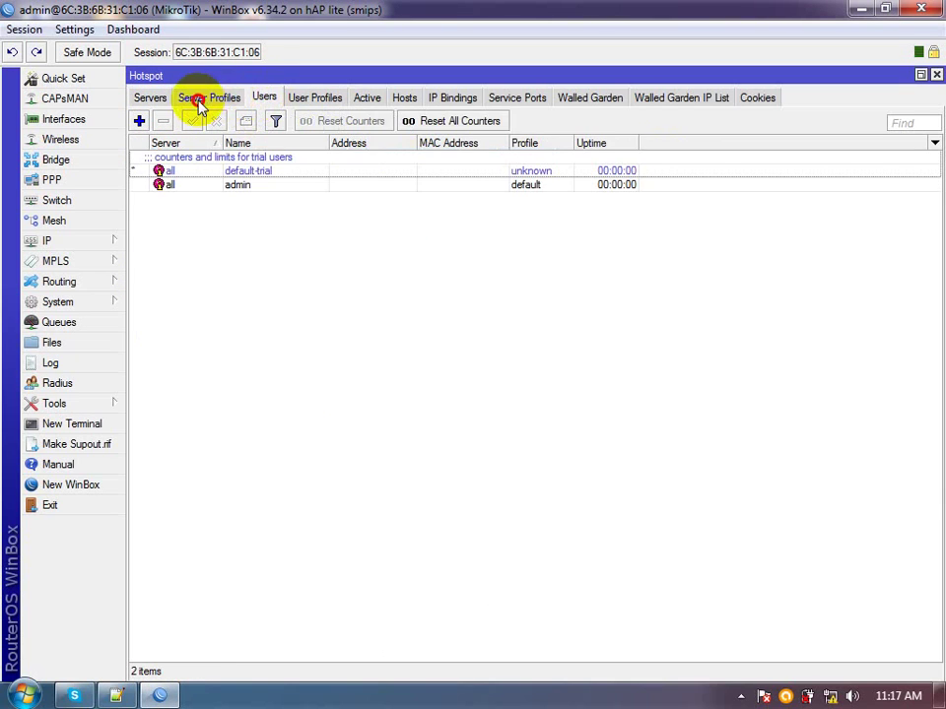
pyautogui.click(197, 104)
pyautogui.click(276, 172)
pyautogui.rightClick(277, 175)
pyautogui.doubleClick(244, 176)
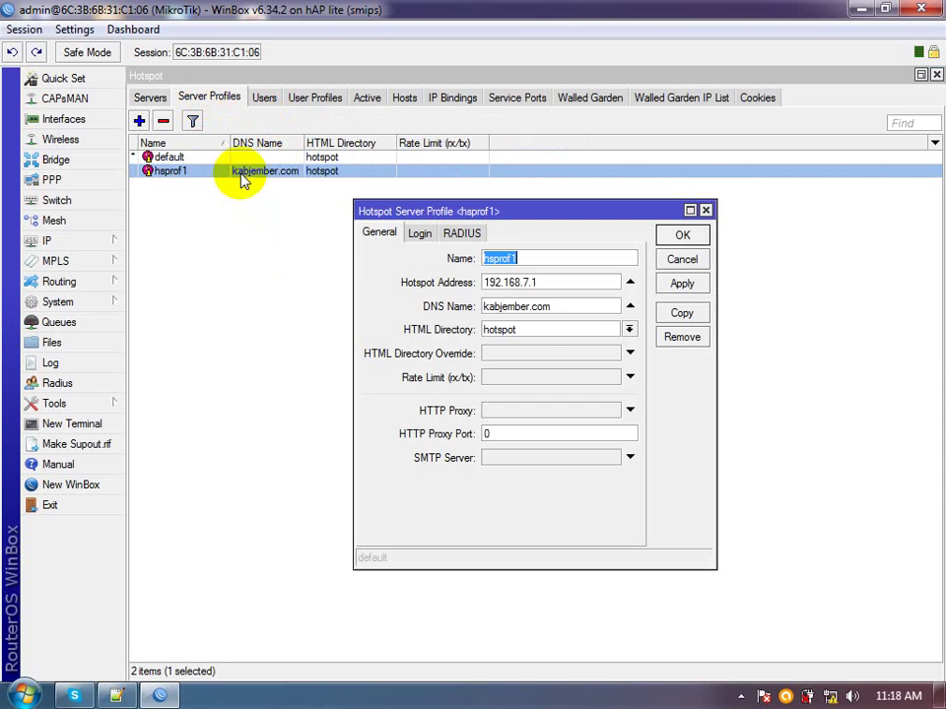
pyautogui.click(421, 233)
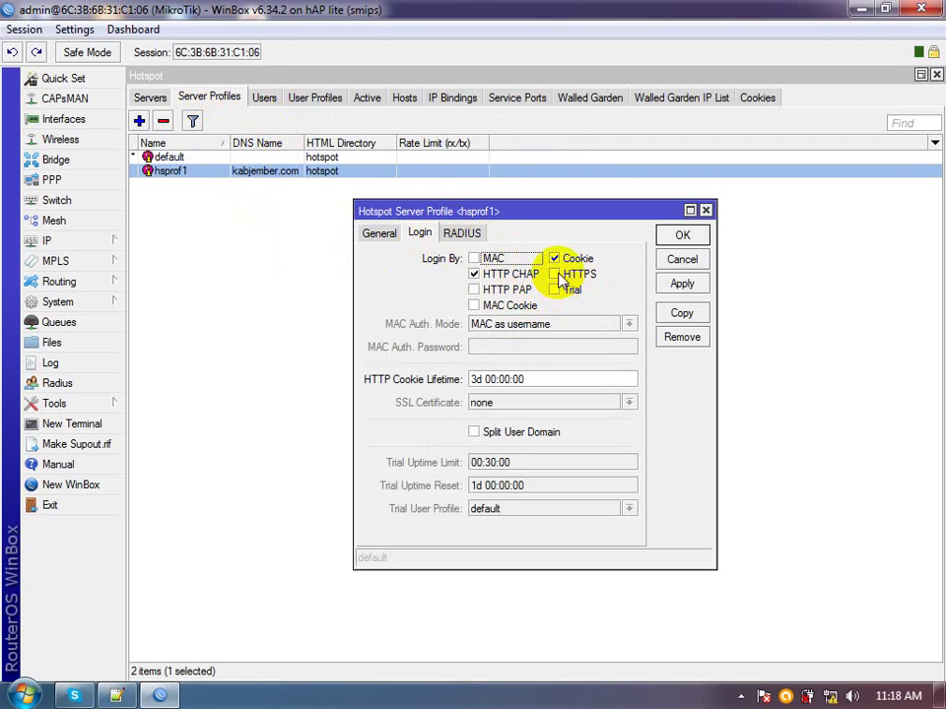
pyautogui.click(695, 239)
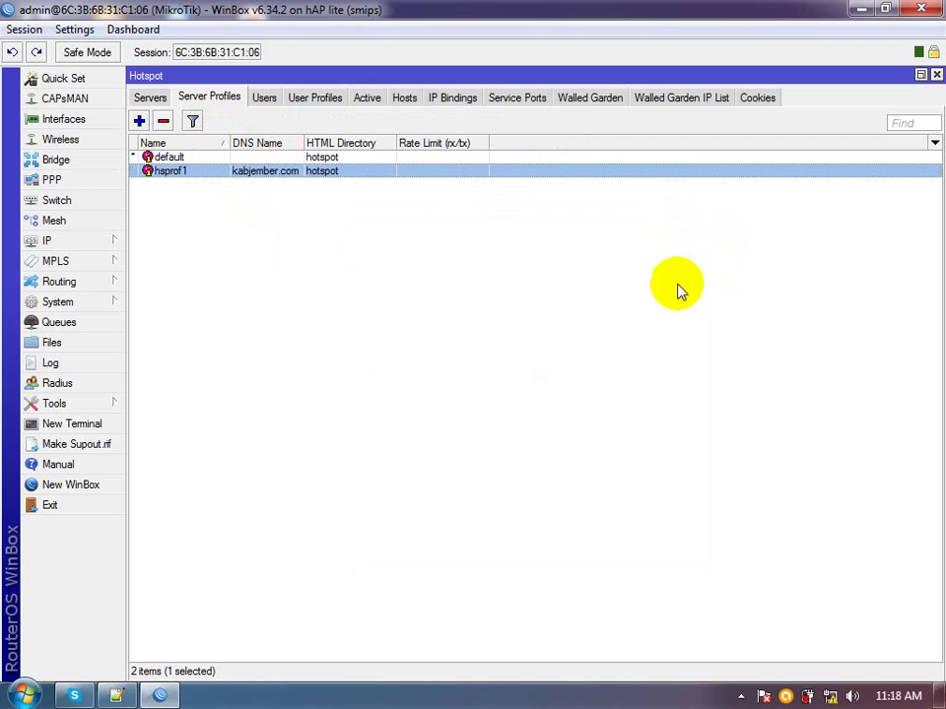
# Connect Windows 7 to the D2-KAB Kelas A wireless network
pyautogui.click(830, 698)
pyautogui.click(804, 456)
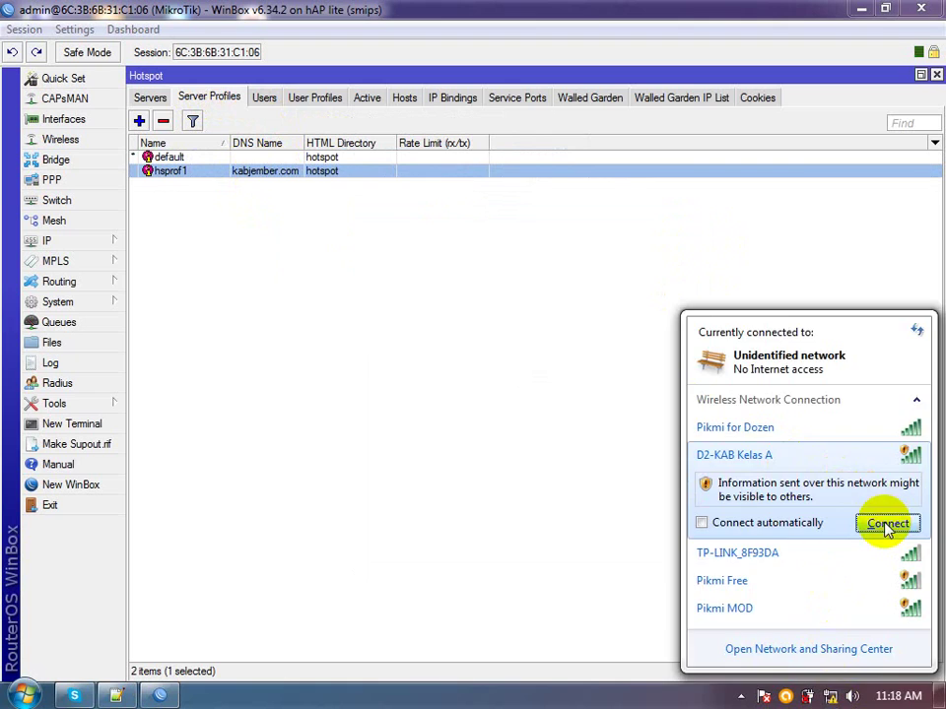
pyautogui.click(888, 524)
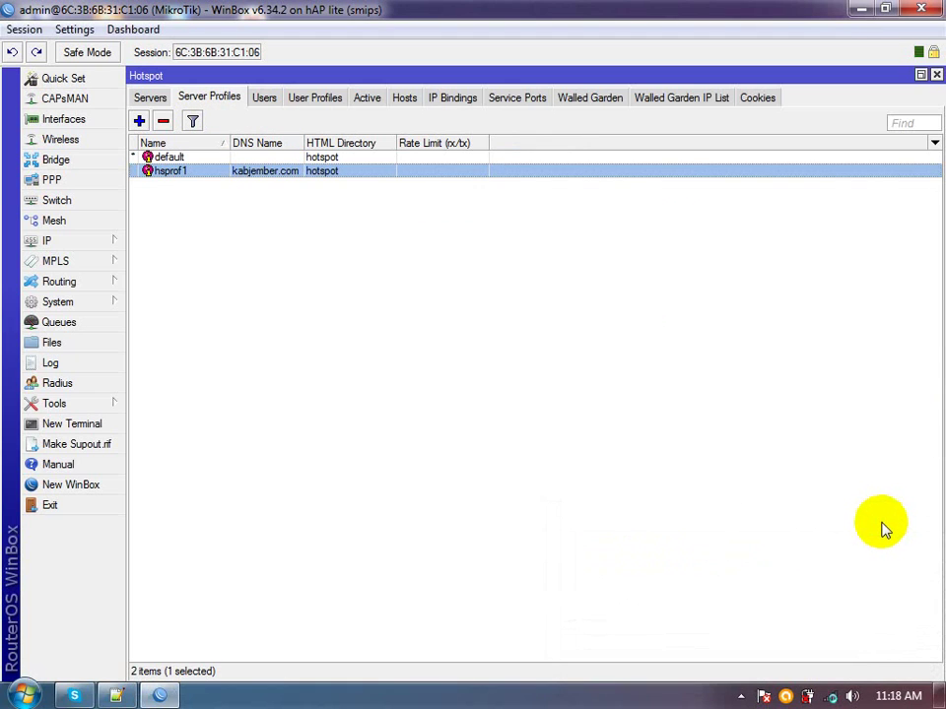
# Close WinBox, recheck the wireless status, and open the hotspot log-on from the balloon
pyautogui.click(921, 9)
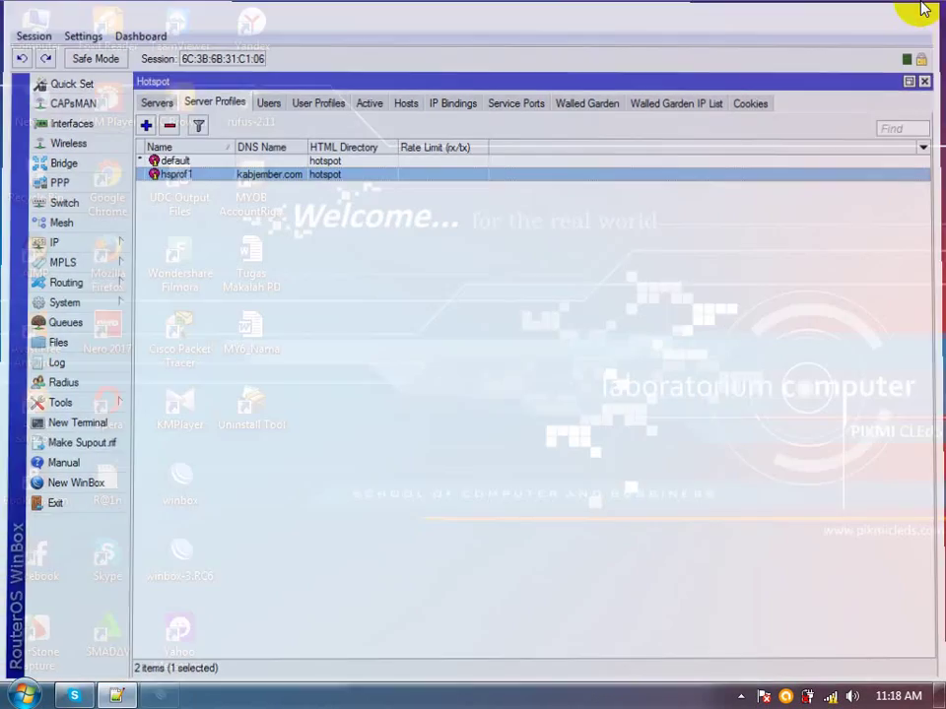
pyautogui.click(833, 697)
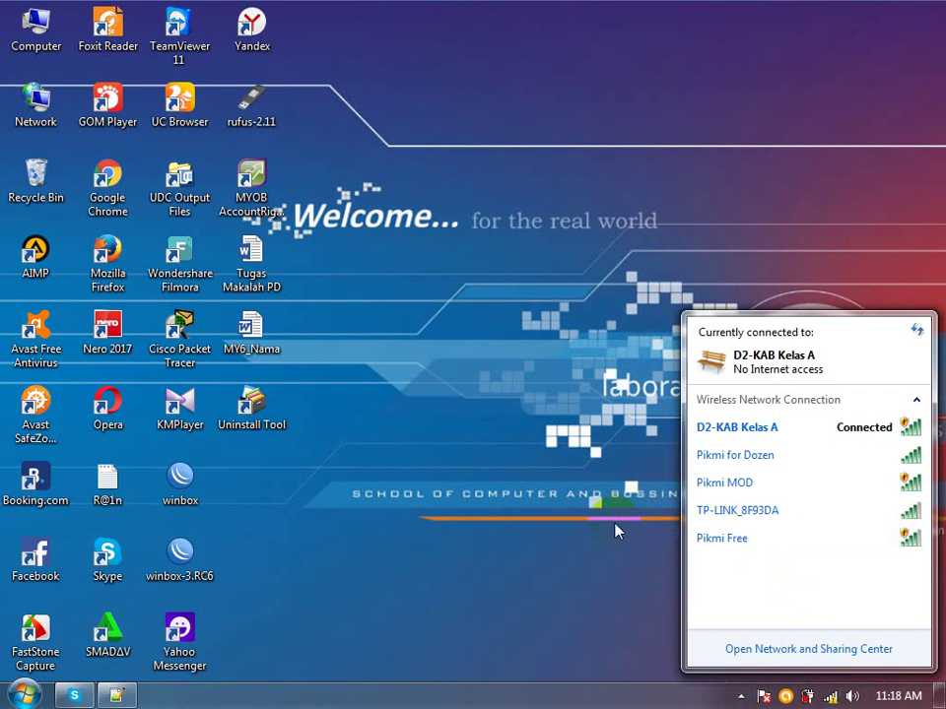
pyautogui.click(615, 532)
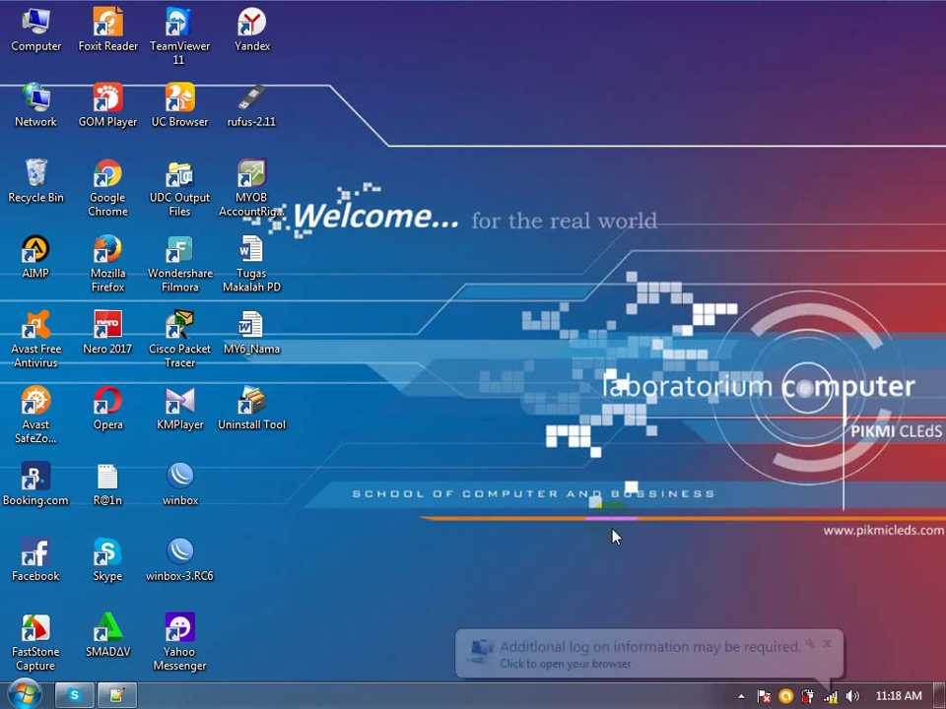
pyautogui.click(642, 663)
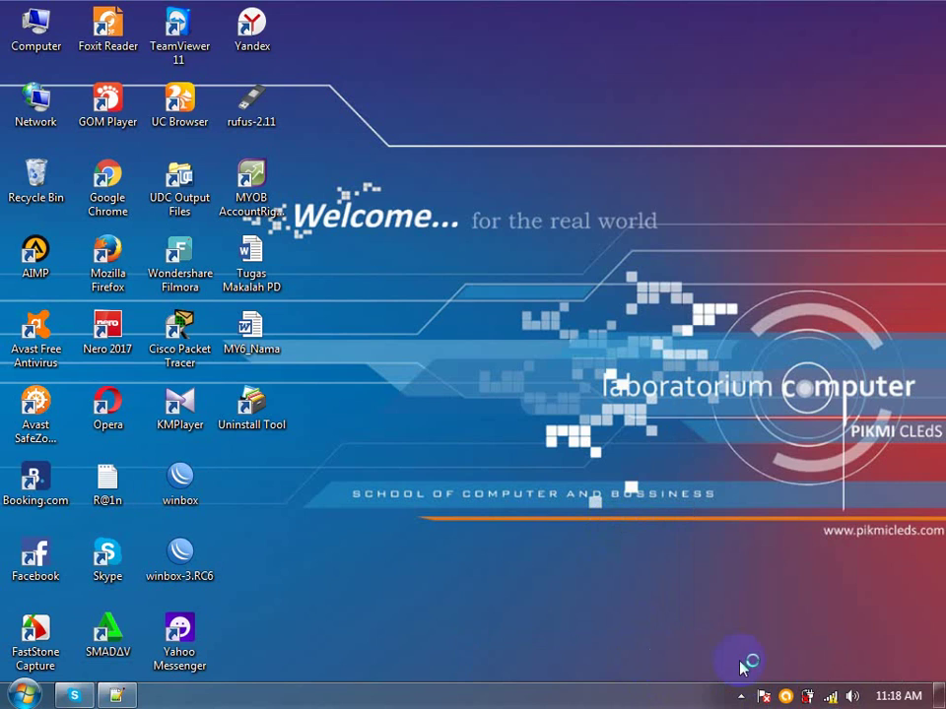
# Wait for Opera to open on the Filmora Get Creative blog page
pyautogui.moveTo(833, 698)
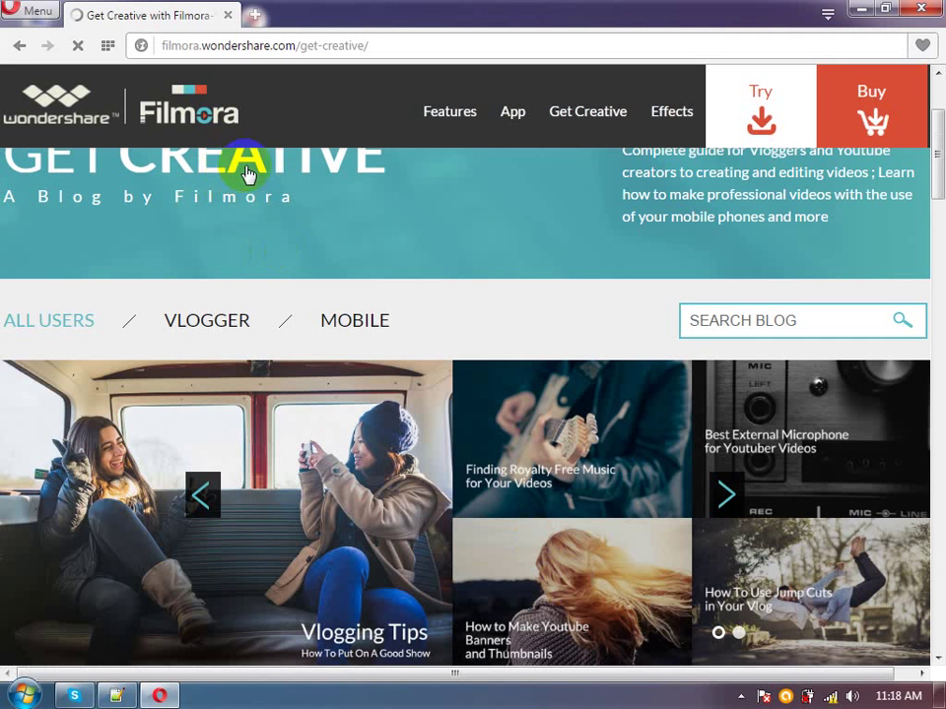
# Load kabjember.com/login in a new Opera tab
pyautogui.click(254, 17)
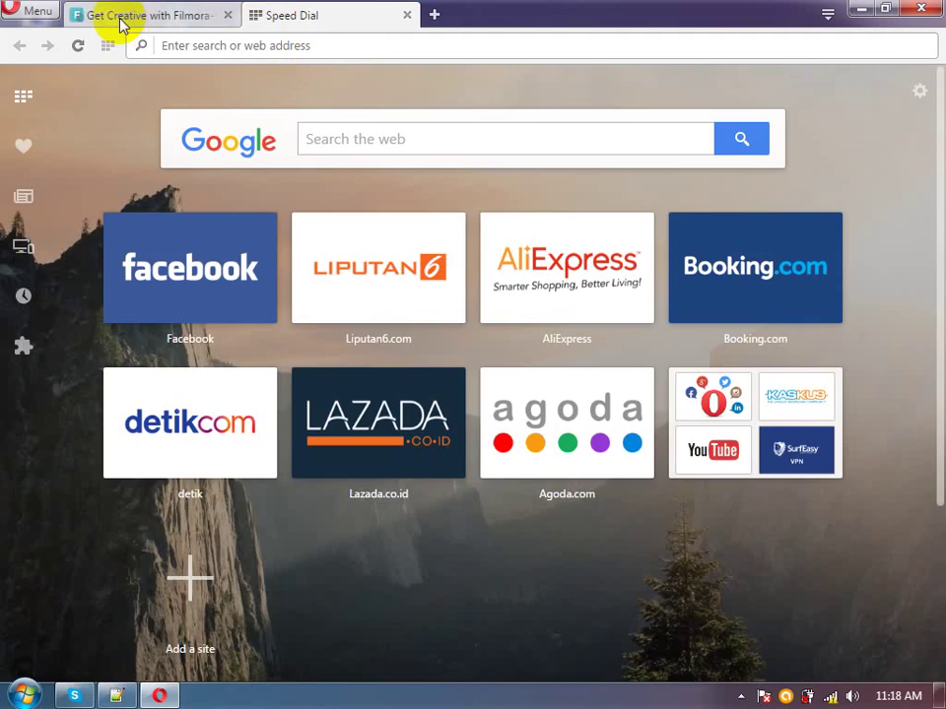
pyautogui.click(127, 19)
pyautogui.click(270, 15)
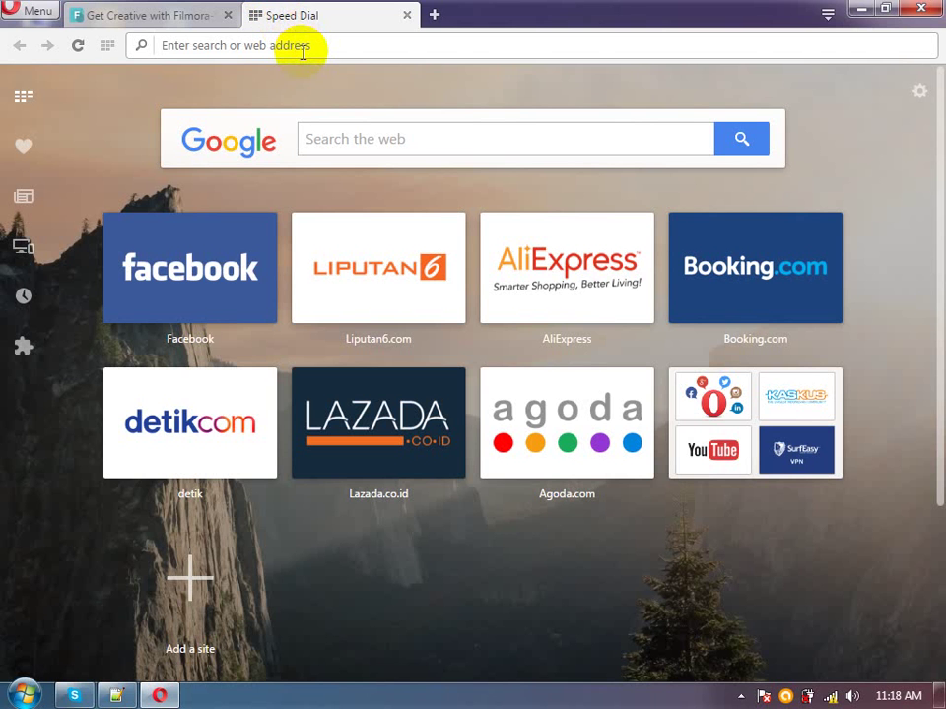
pyautogui.write('kabjem')
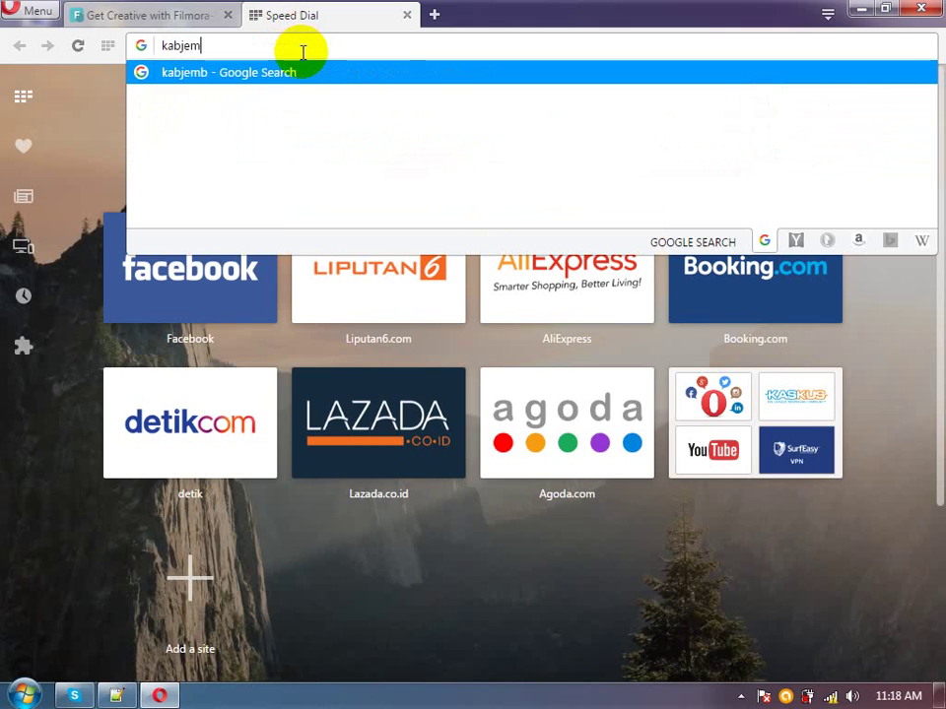
pyautogui.write('ber.com/login')
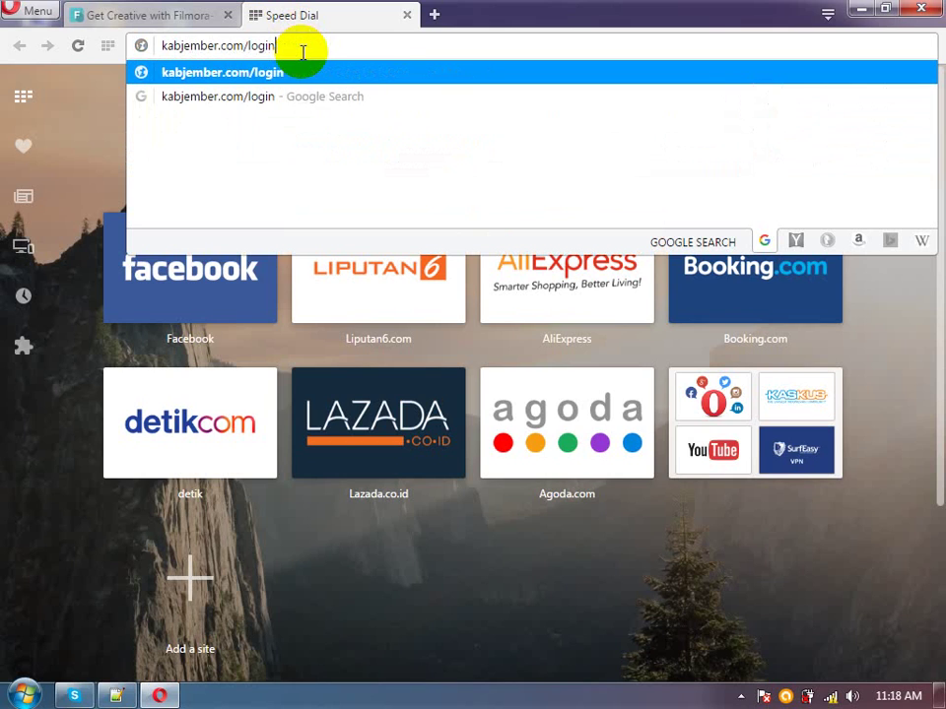
pyautogui.press('Return')
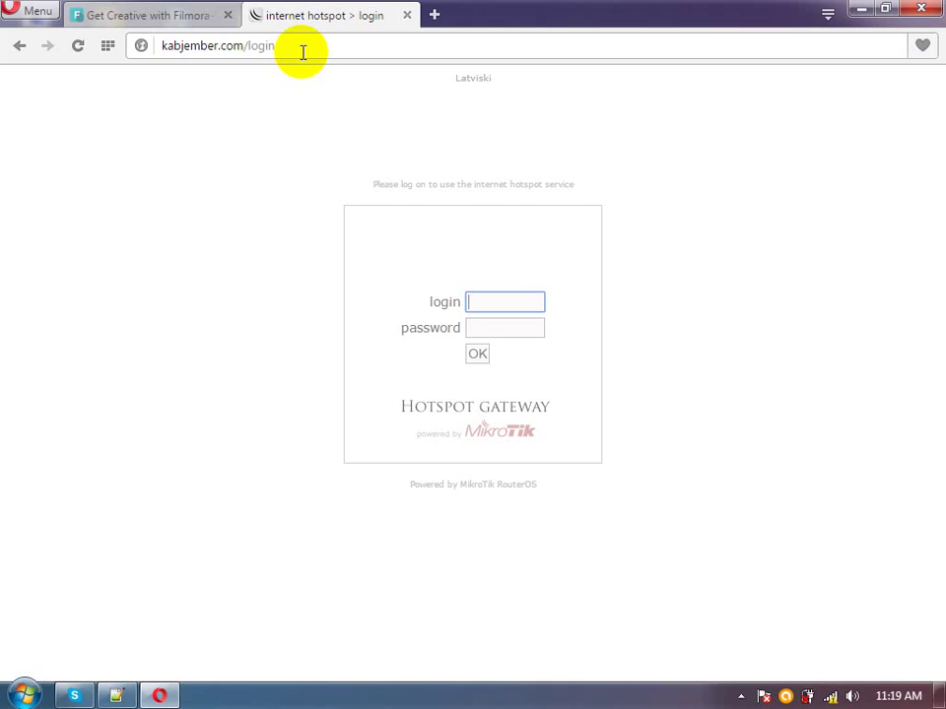
# Sign in to the hotspot login page with the login name and its password
pyautogui.write('admin')
pyautogui.press('Tab')
pyautogui.write('******')
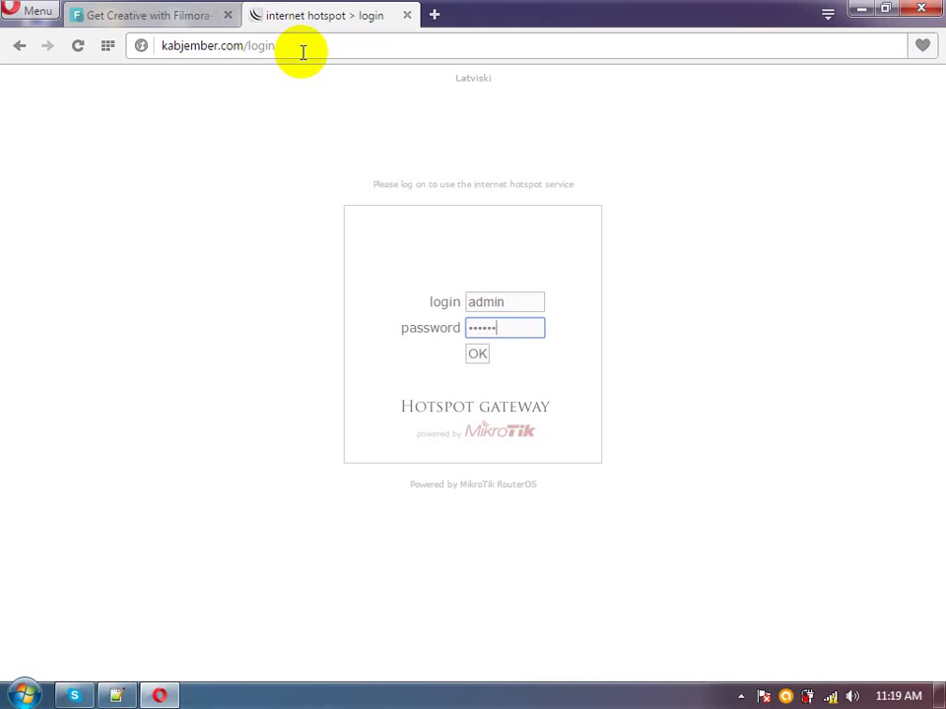
pyautogui.press('Return')
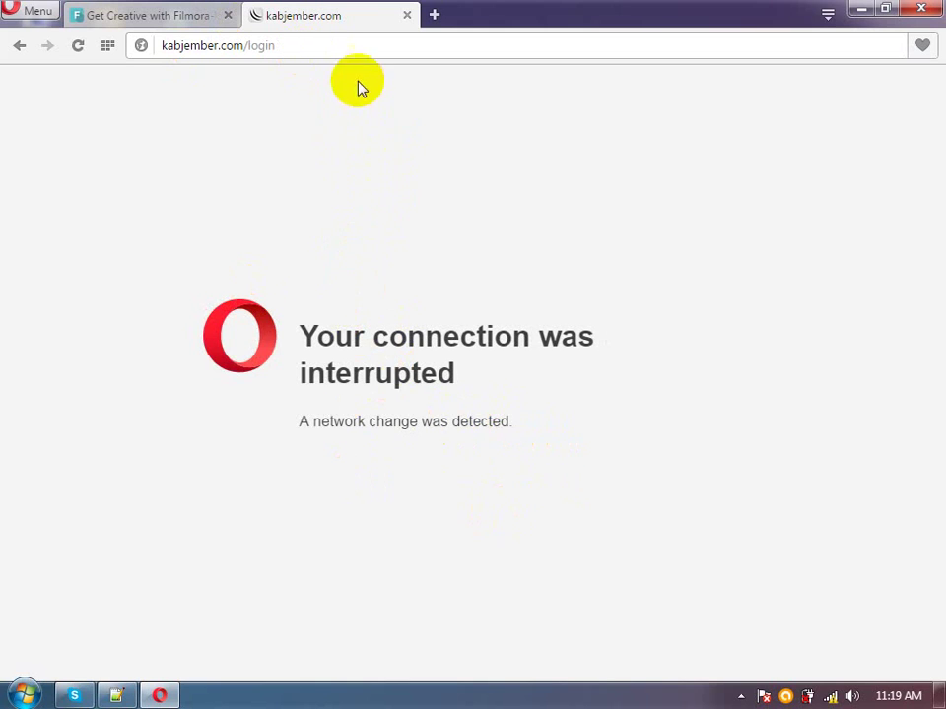
# Reload the login page and sign in again to reach the status page for 192.168.7.245
pyautogui.click(340, 41)
pyautogui.press('Return')
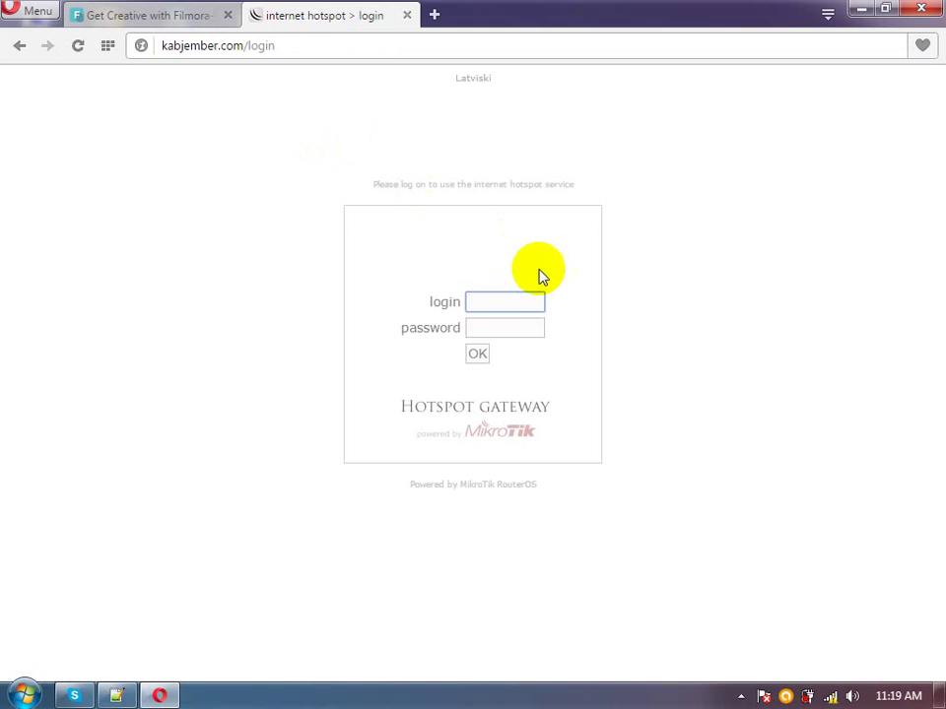
pyautogui.write('admin')
pyautogui.press('Tab')
pyautogui.press('Return')
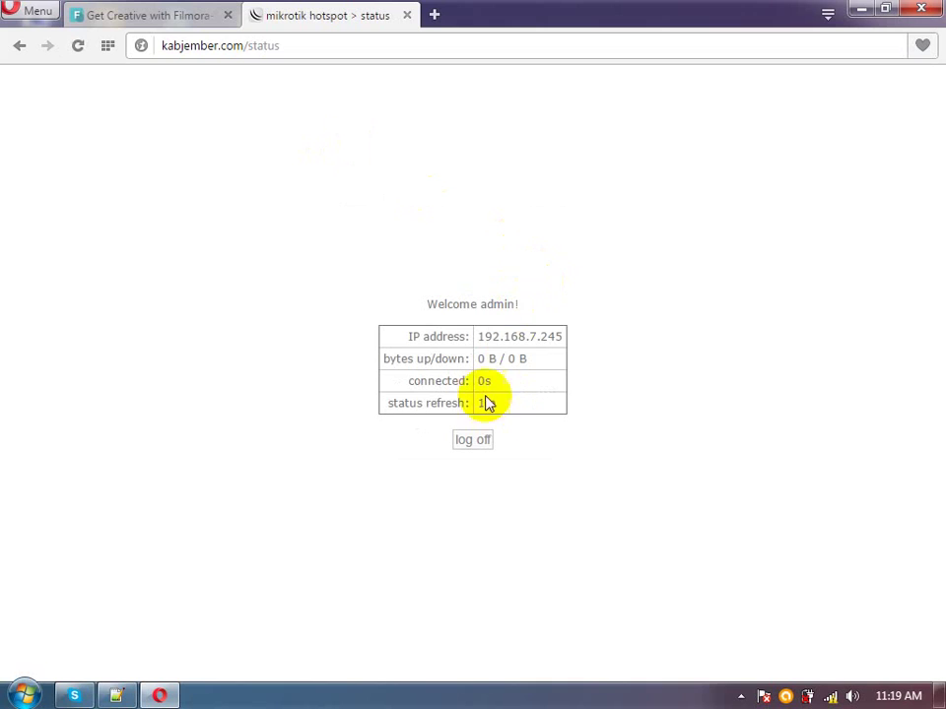
# Launch WinBox from the desktop, connect to router 192.168.7.1, and maximize its window
pyautogui.click(151, 22)
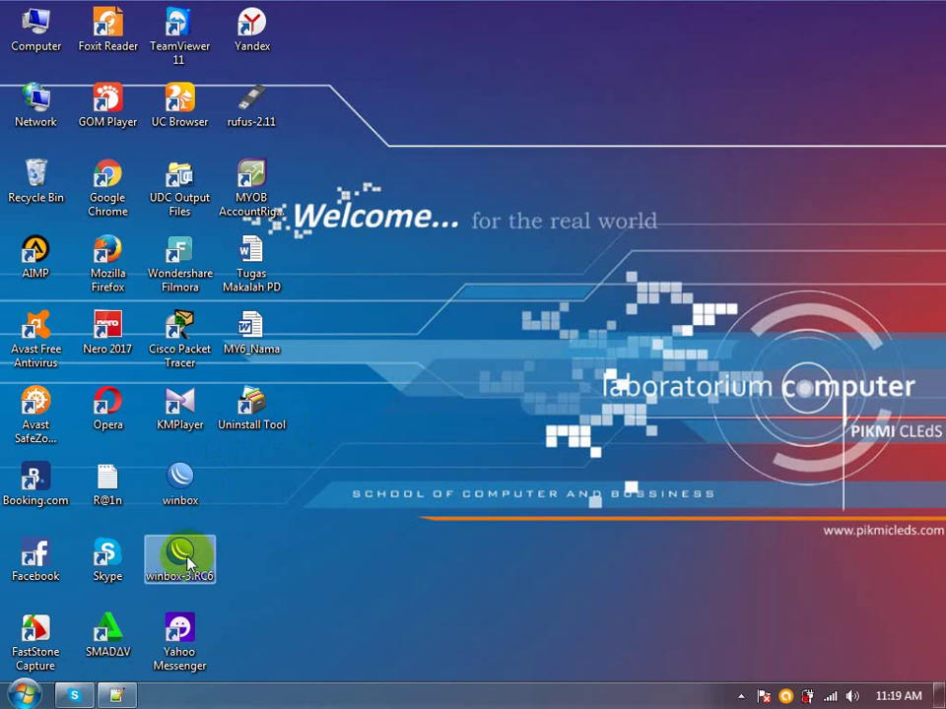
pyautogui.doubleClick(183, 507)
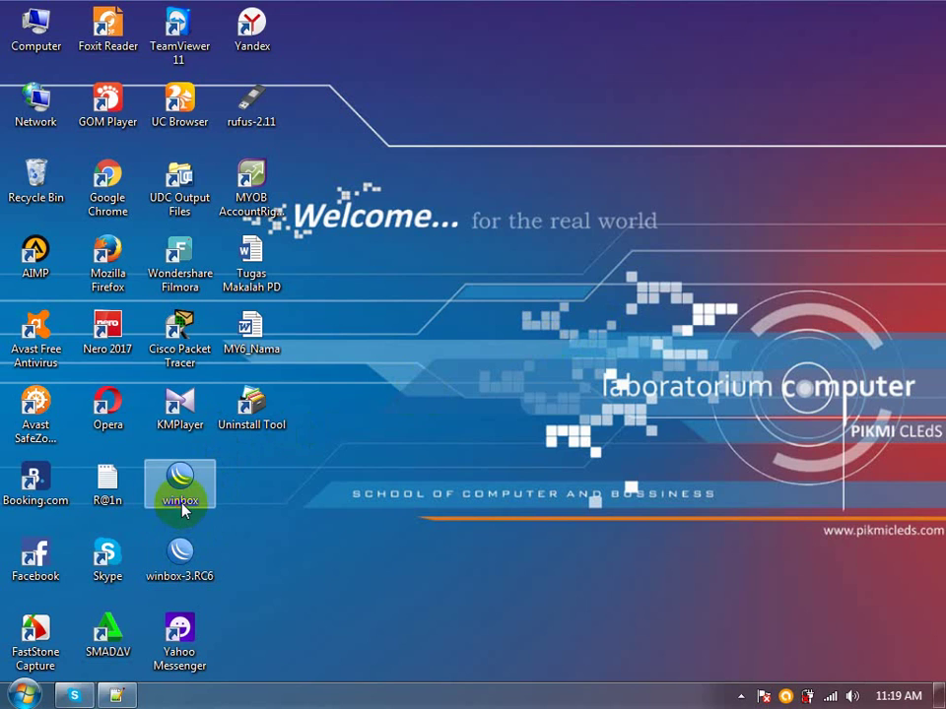
pyautogui.click(523, 367)
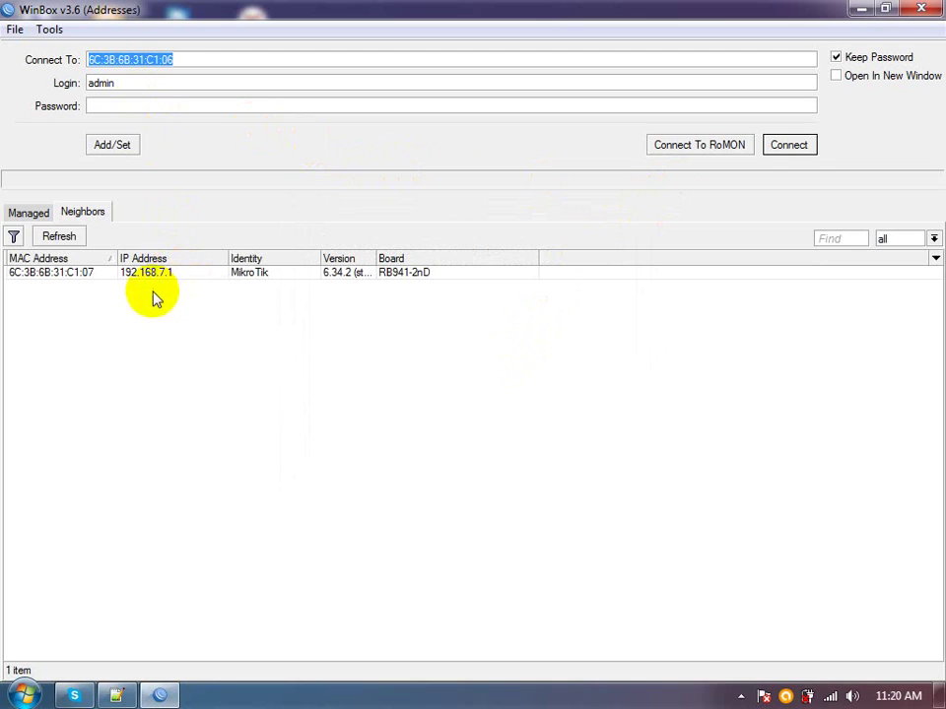
pyautogui.click(154, 106)
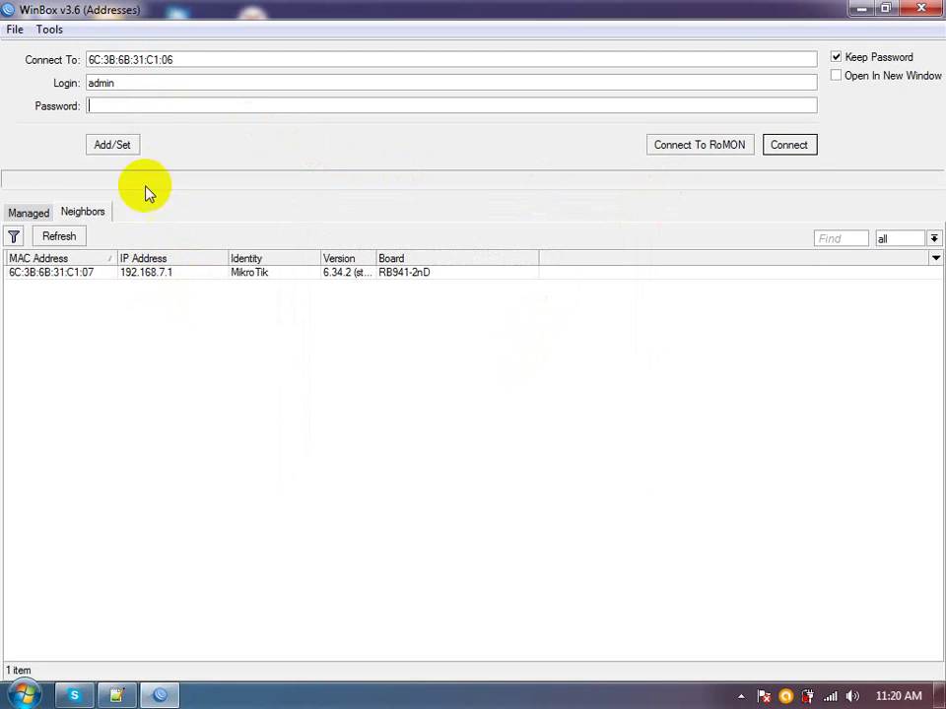
pyautogui.click(133, 274)
pyautogui.click(804, 149)
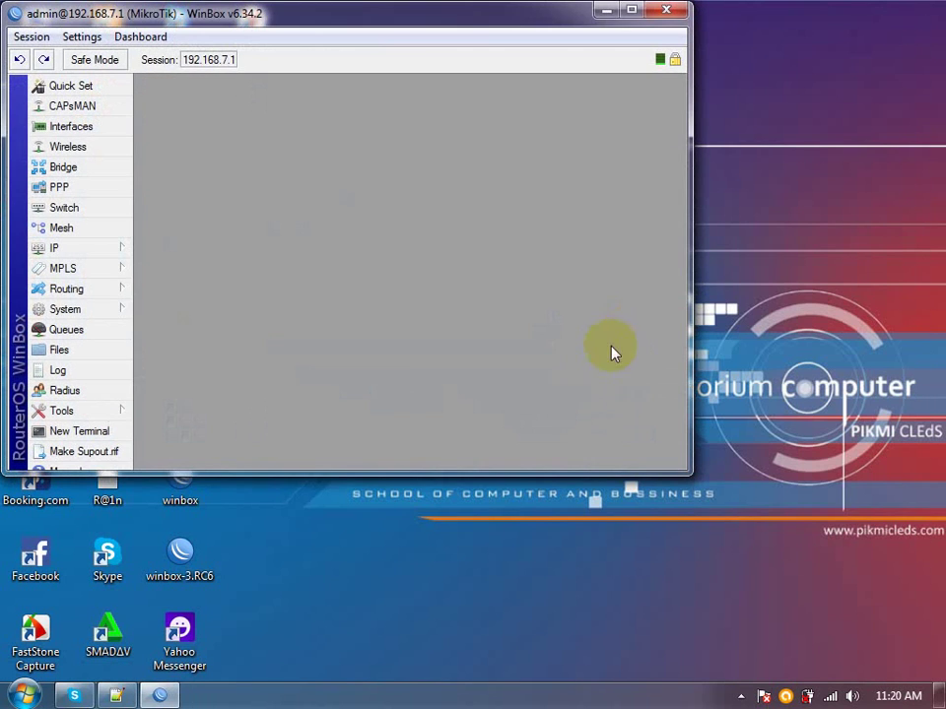
pyautogui.click(628, 18)
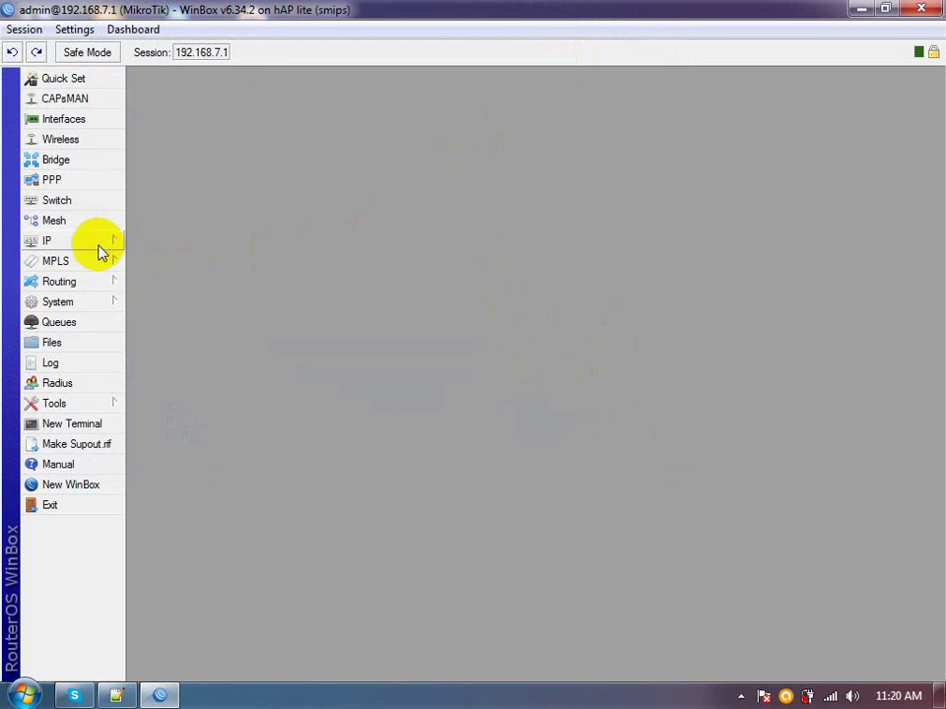
# Open Queues, widen the name column, and inspect the hs-<hotspot1> queue's Advanced settings before closing it
pyautogui.click(85, 323)
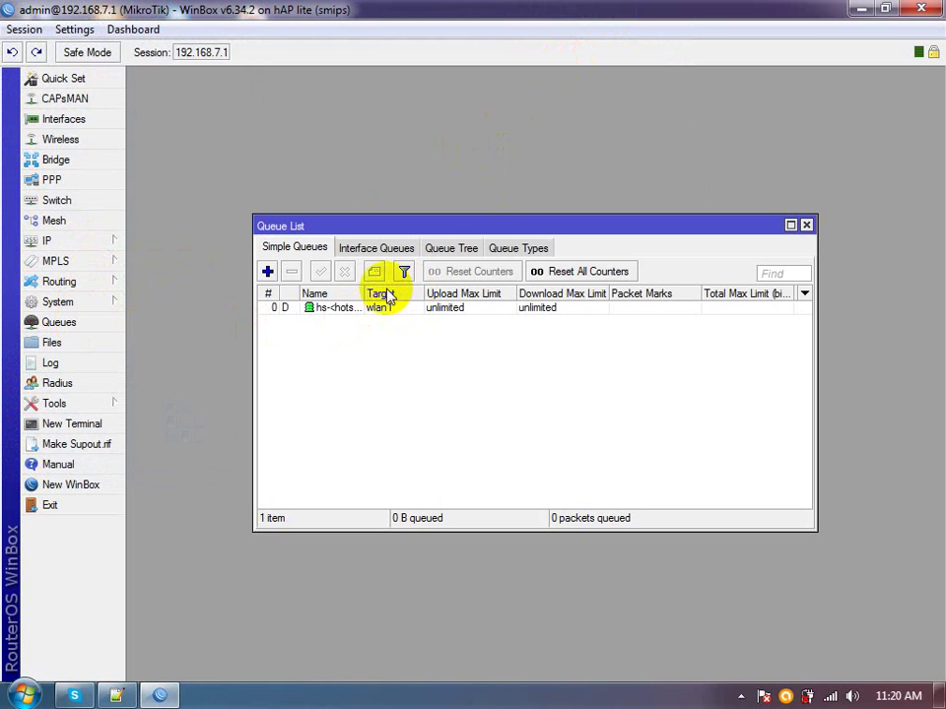
pyautogui.doubleClick(431, 233)
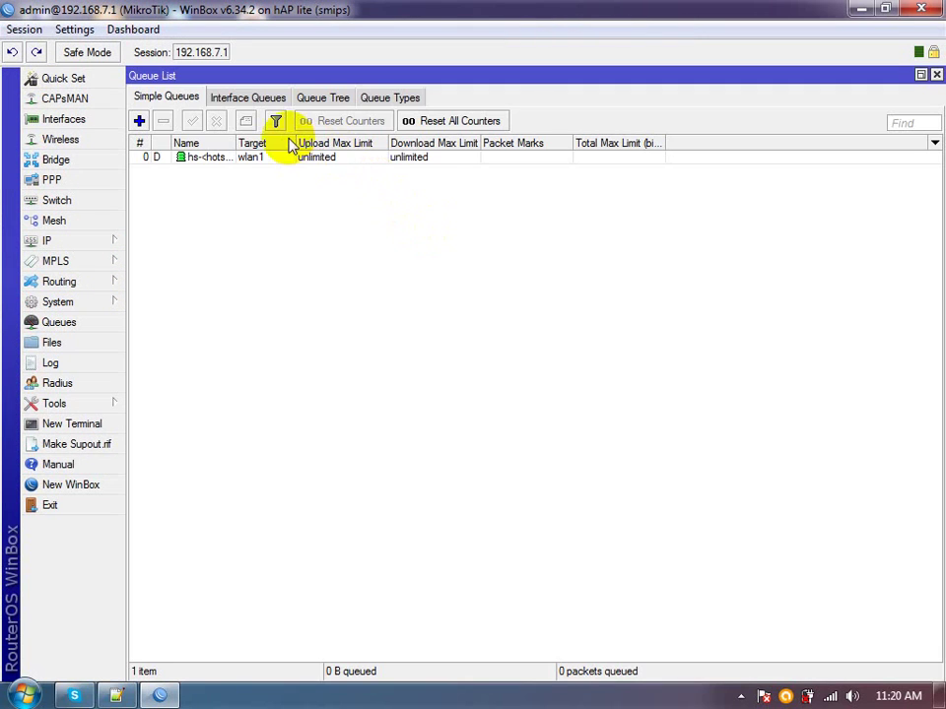
pyautogui.moveTo(235, 143); pyautogui.dragTo(293, 143)
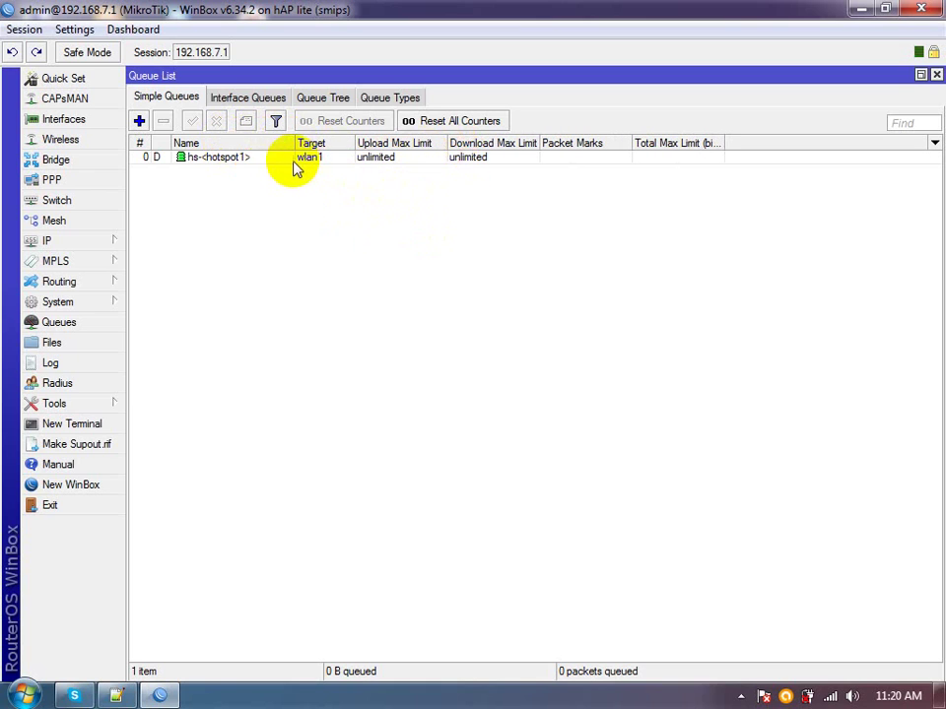
pyautogui.doubleClick(274, 159)
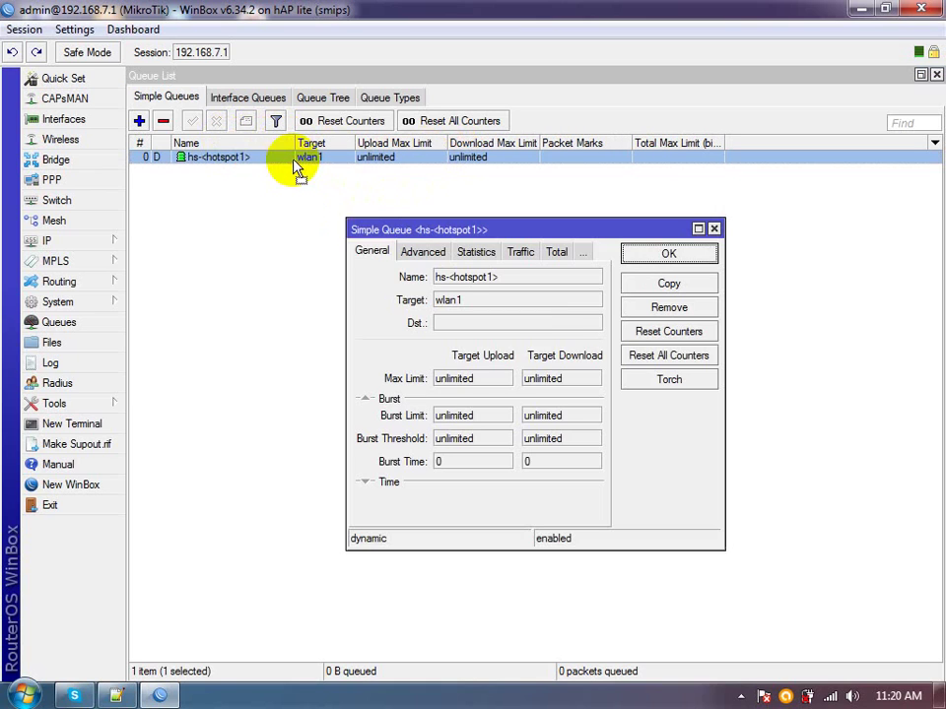
pyautogui.click(409, 251)
pyautogui.click(631, 260)
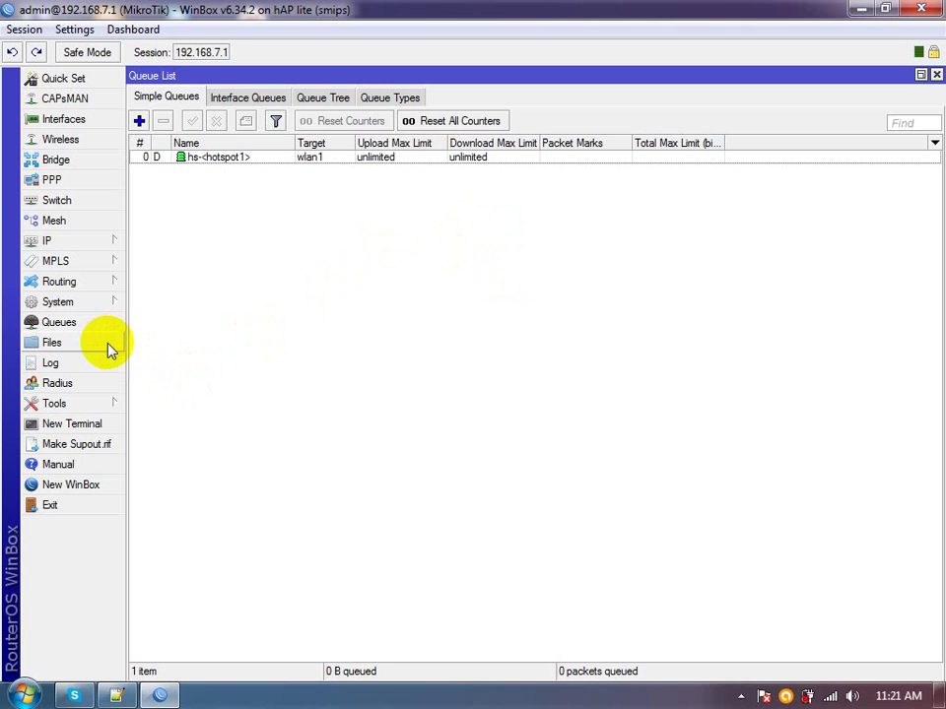
# Open IP > Hotspot and maximize the Hotspot window
pyautogui.click(69, 246)
pyautogui.click(185, 408)
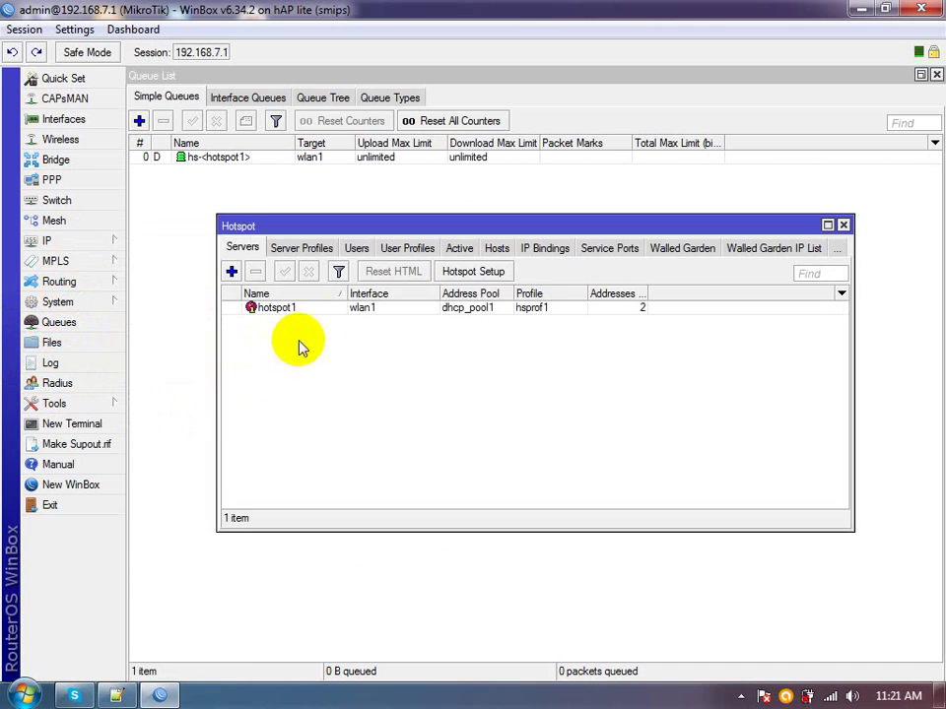
pyautogui.click(353, 249)
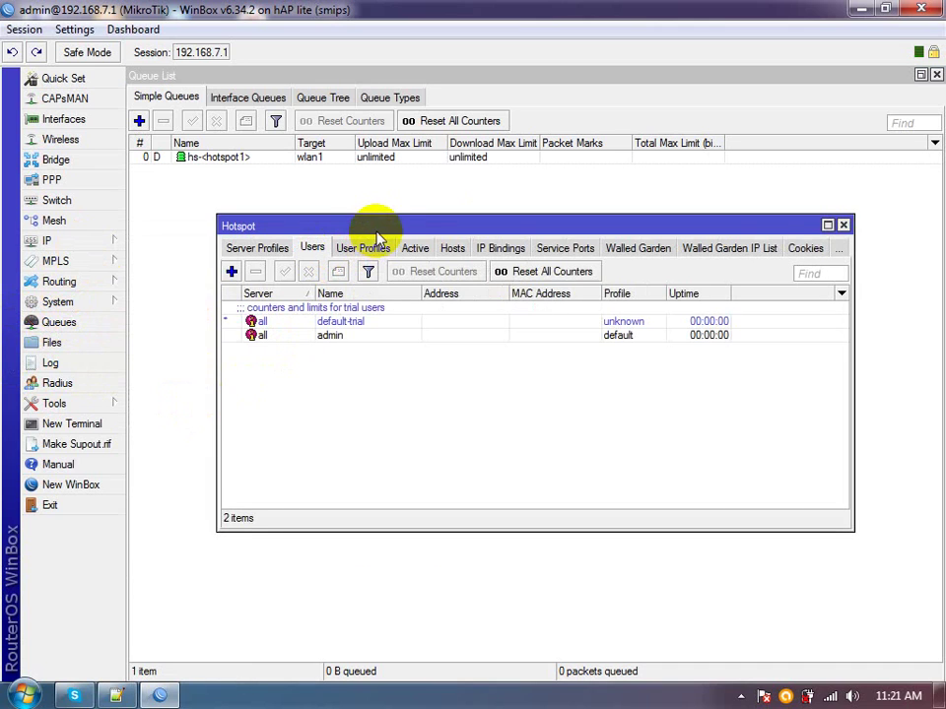
pyautogui.doubleClick(379, 226)
# Browse Server Profiles, User Profiles and Active sessions, glance at Files, then return to Users
pyautogui.click(205, 99)
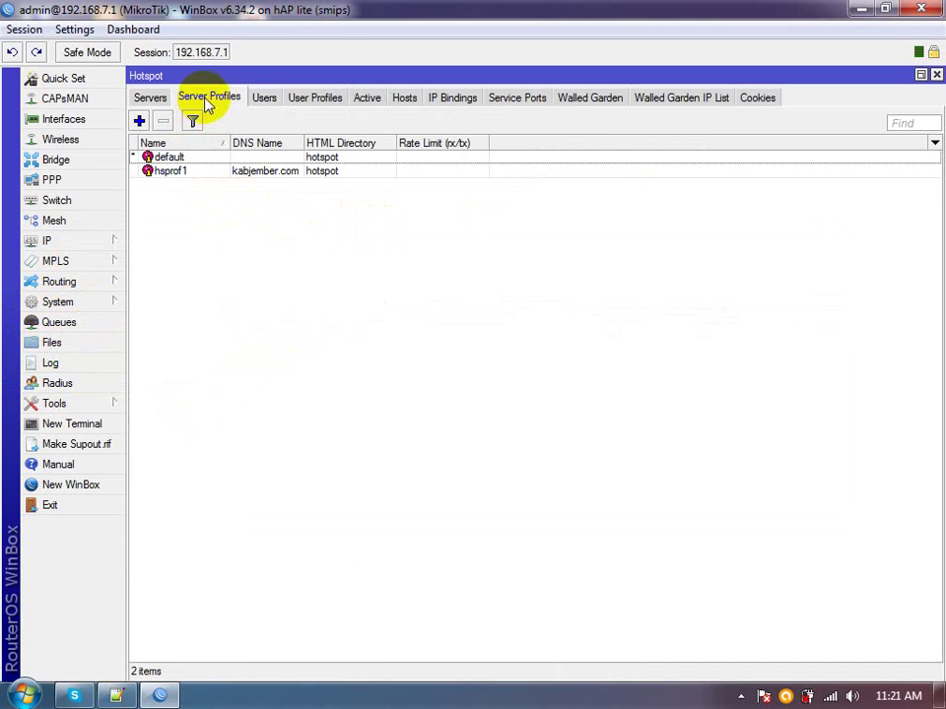
pyautogui.click(311, 98)
pyautogui.click(367, 98)
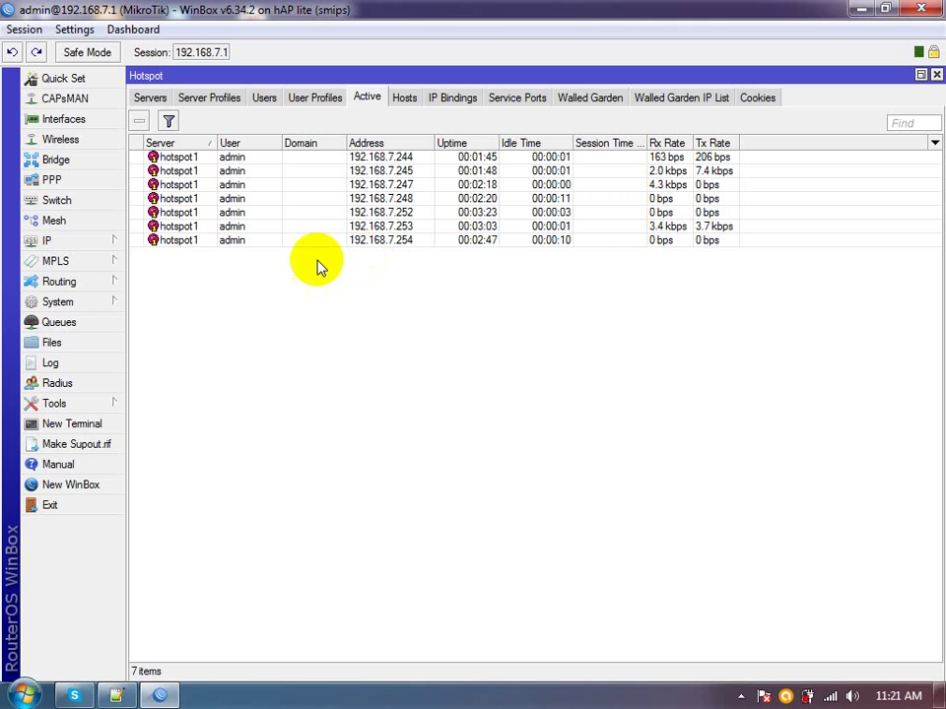
pyautogui.click(90, 351)
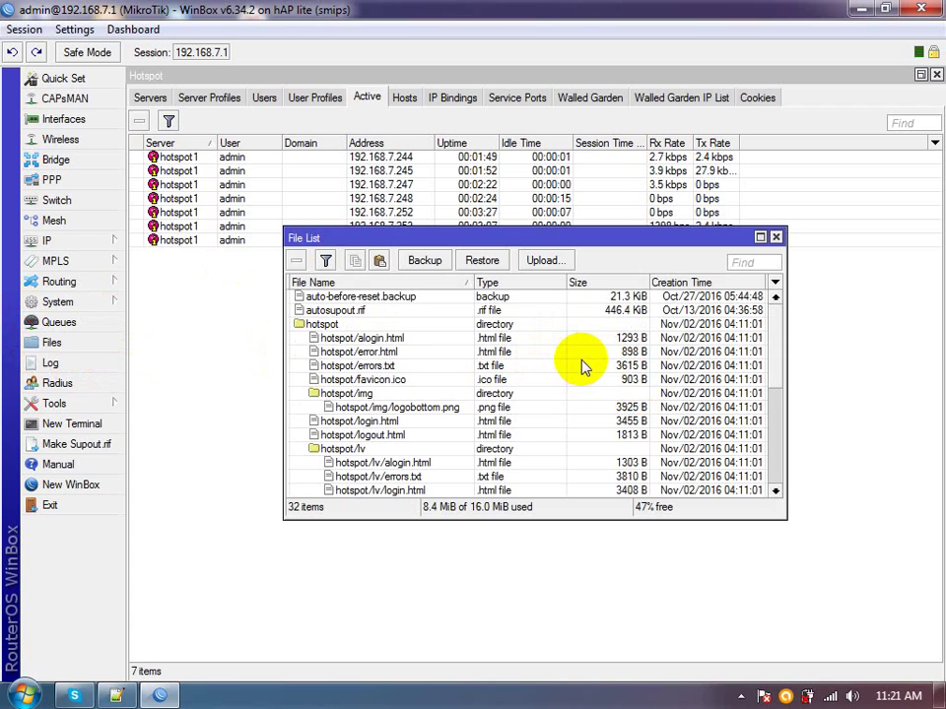
pyautogui.click(776, 239)
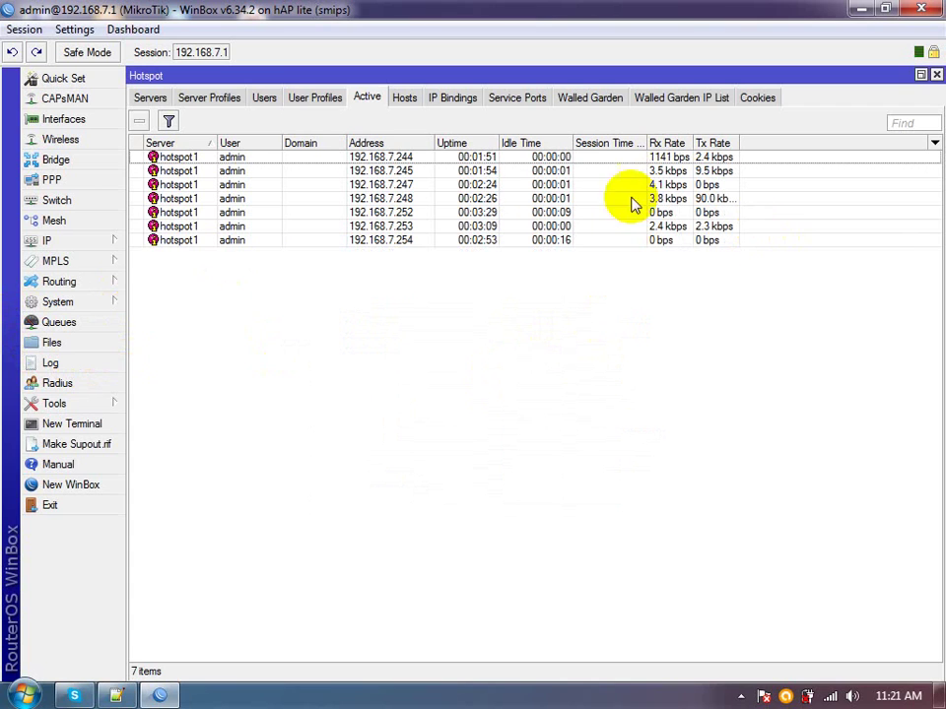
pyautogui.click(262, 98)
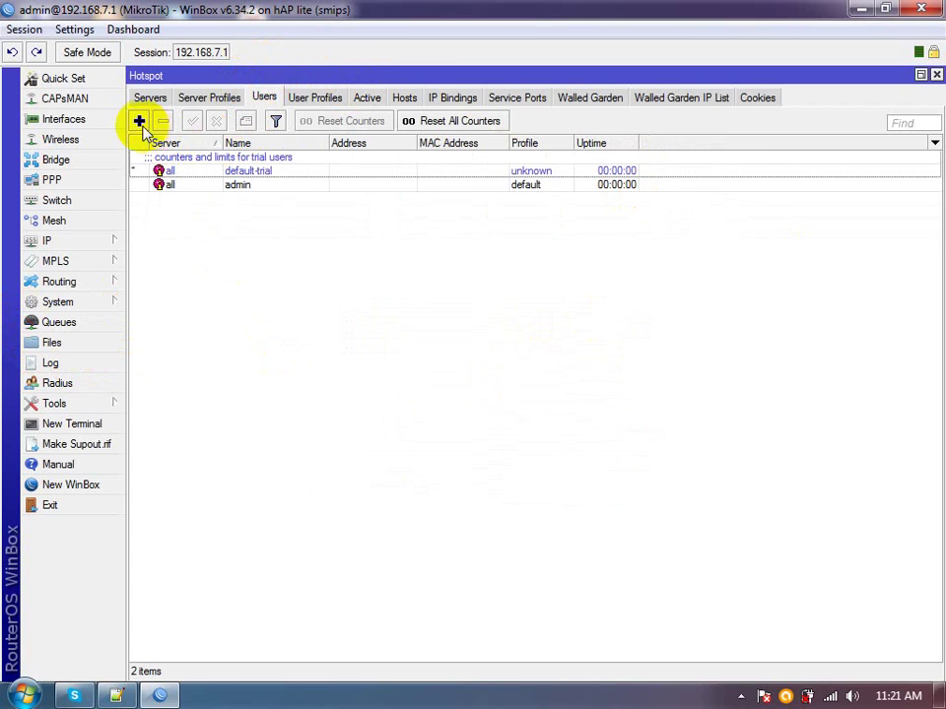
# Add a hotspot user replacing user1 with the new name, set a password, apply, and show its Limits
pyautogui.click(140, 120)
pyautogui.click(524, 323)
pyautogui.moveTo(524, 323); pyautogui.dragTo(360, 333)
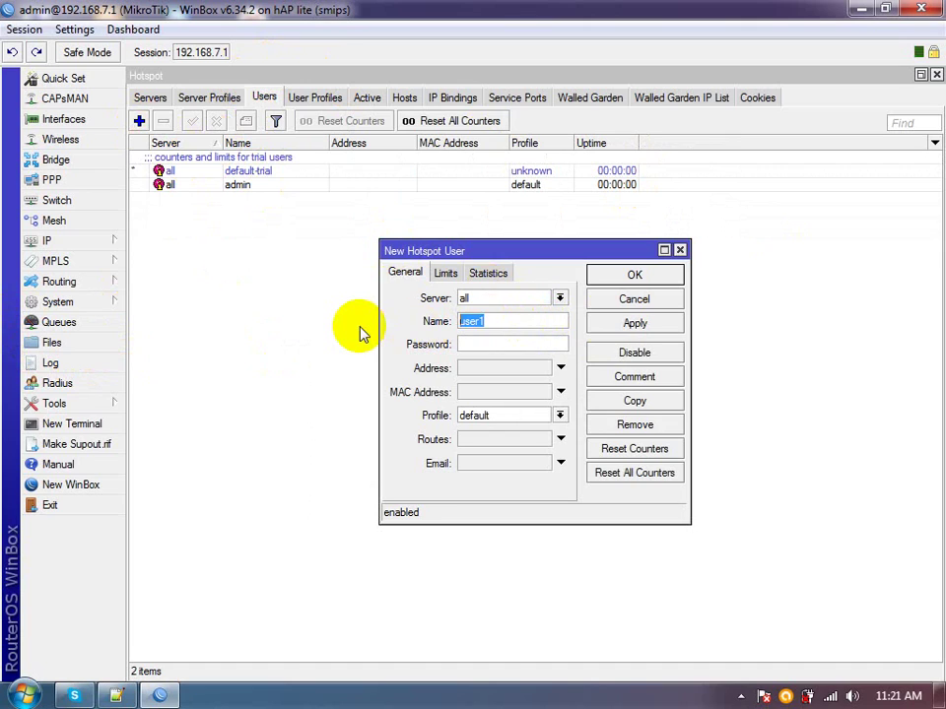
pyautogui.write('ramdan')
pyautogui.press('Tab')
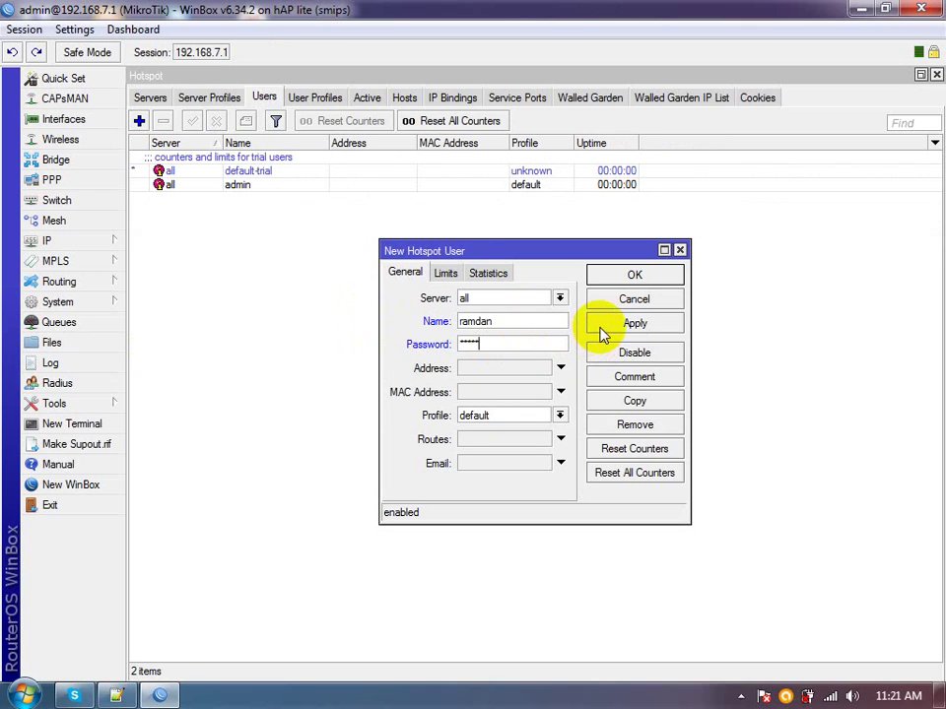
pyautogui.click(607, 329)
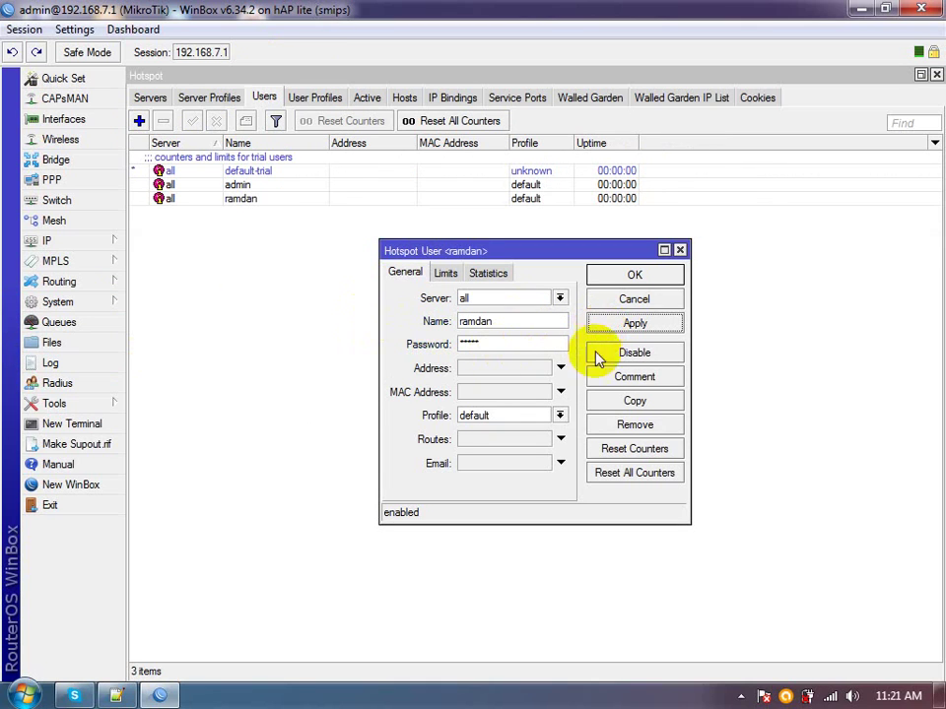
pyautogui.click(445, 273)
pyautogui.click(474, 299)
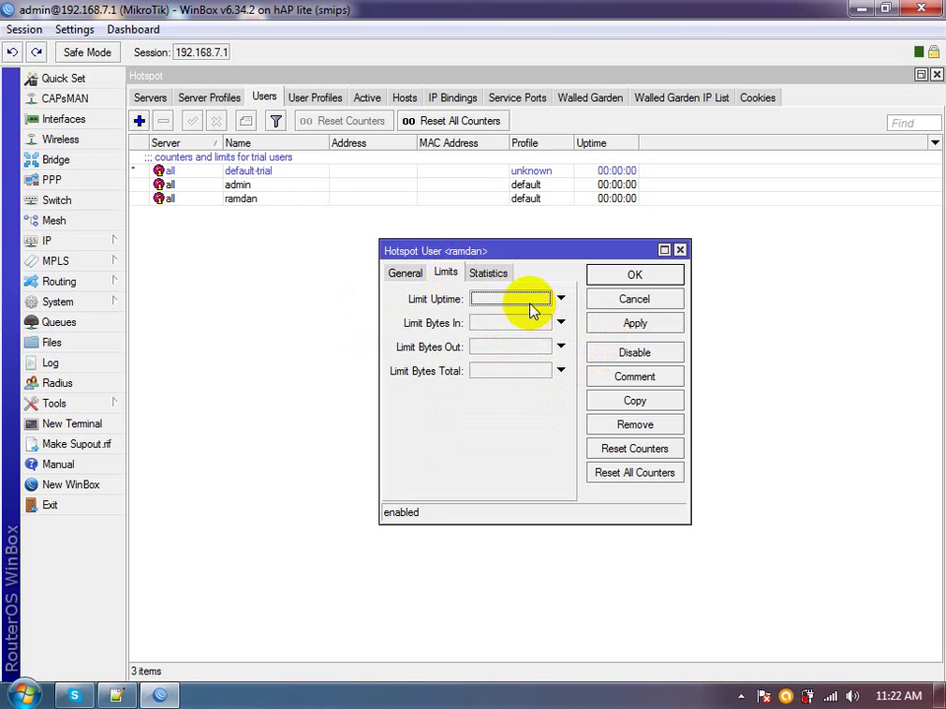
# Set the new user's Limit Bytes In to 3000000
pyautogui.click(528, 300)
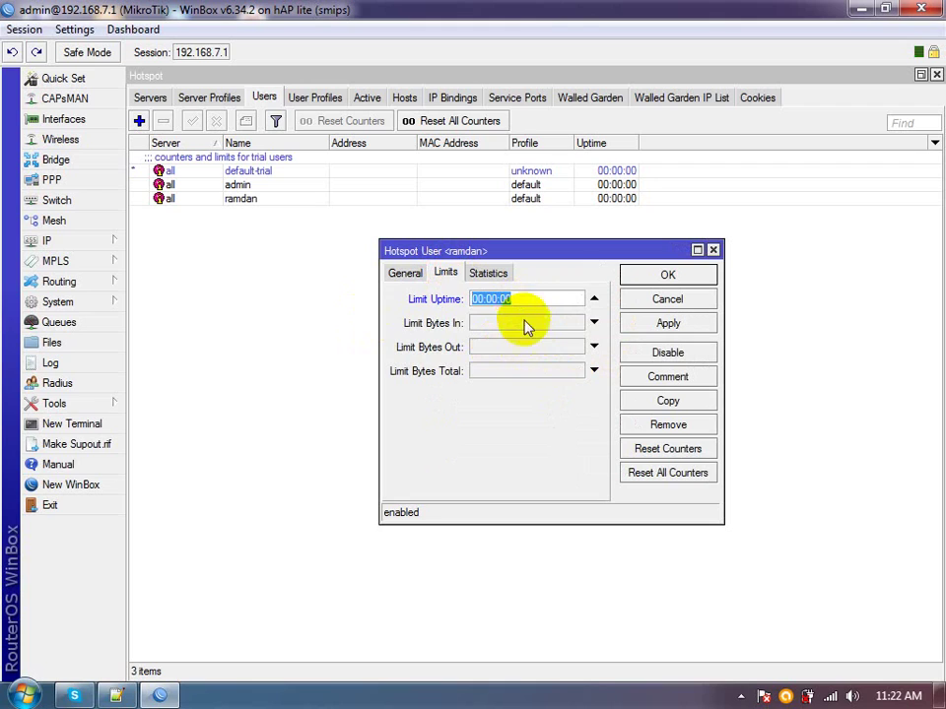
pyautogui.click(522, 323)
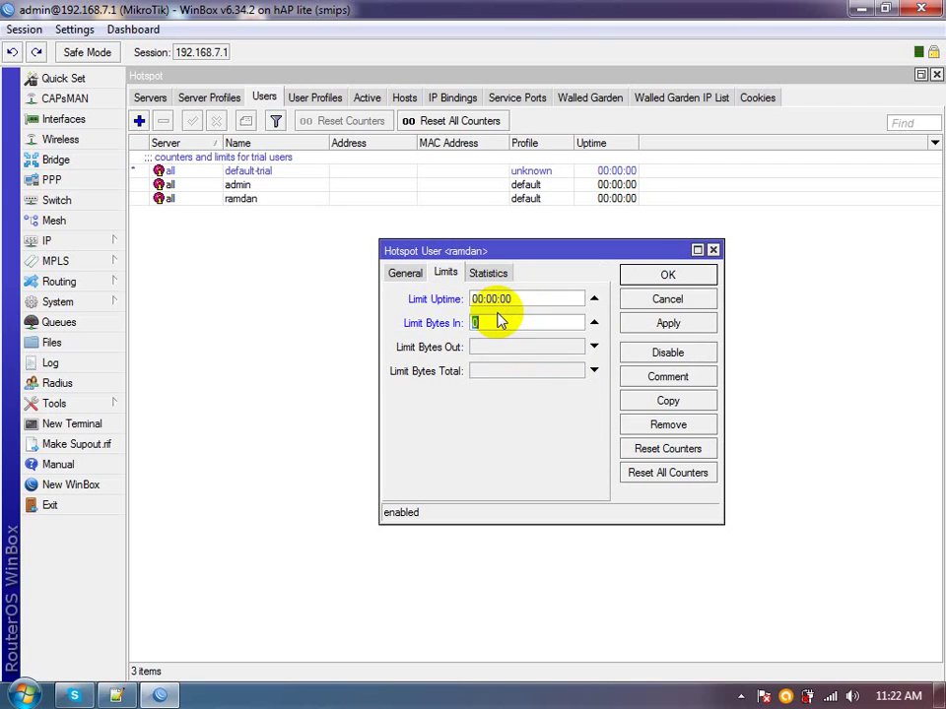
pyautogui.write('3000kb')
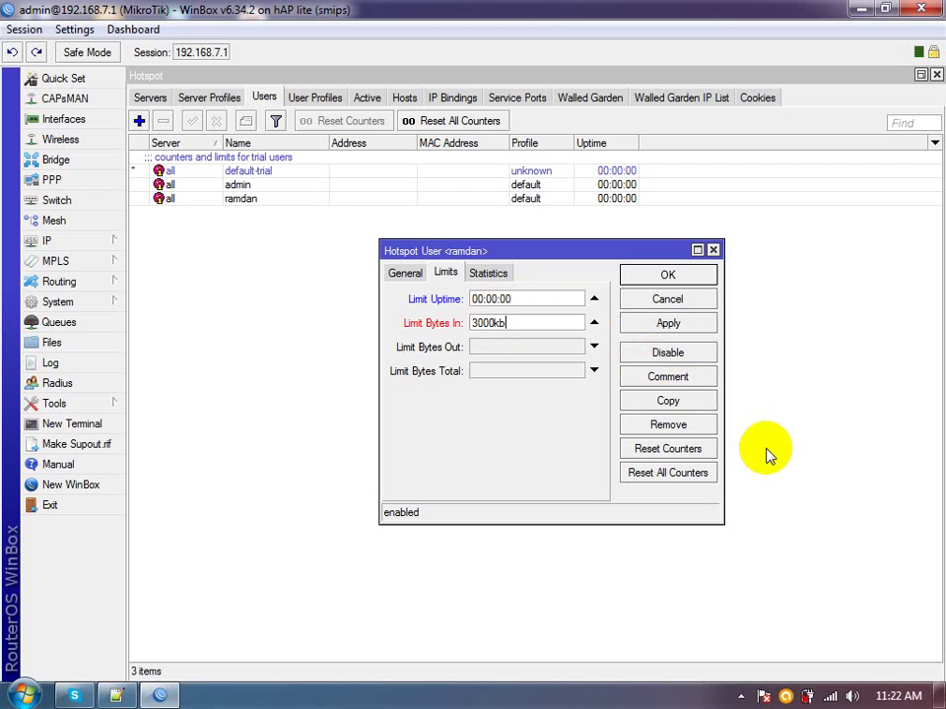
pyautogui.press('BackSpace')
pyautogui.press('BackSpace')
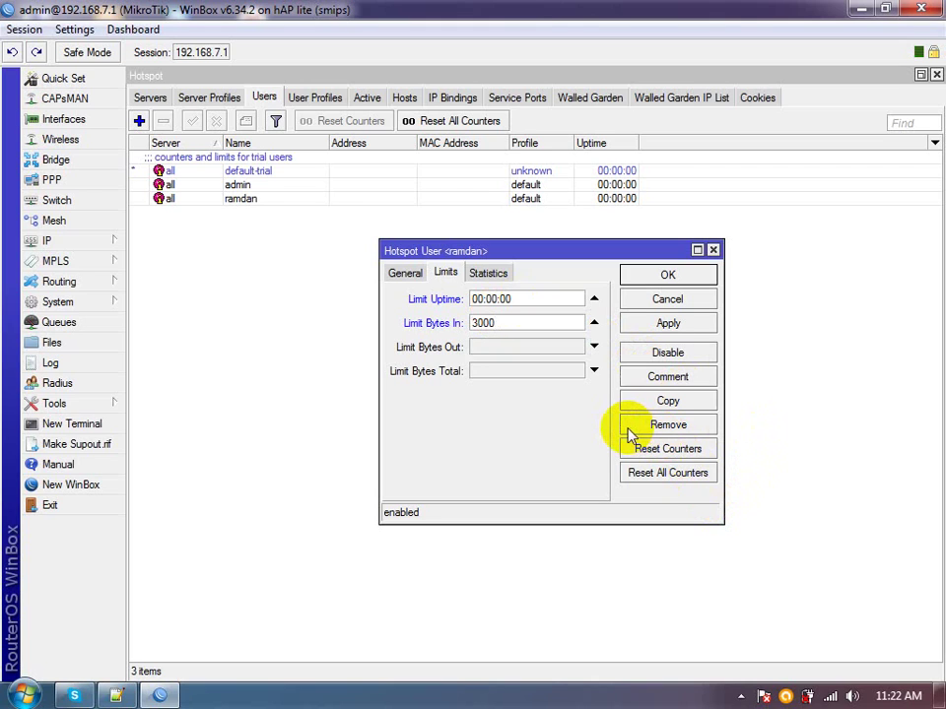
pyautogui.write('0000')
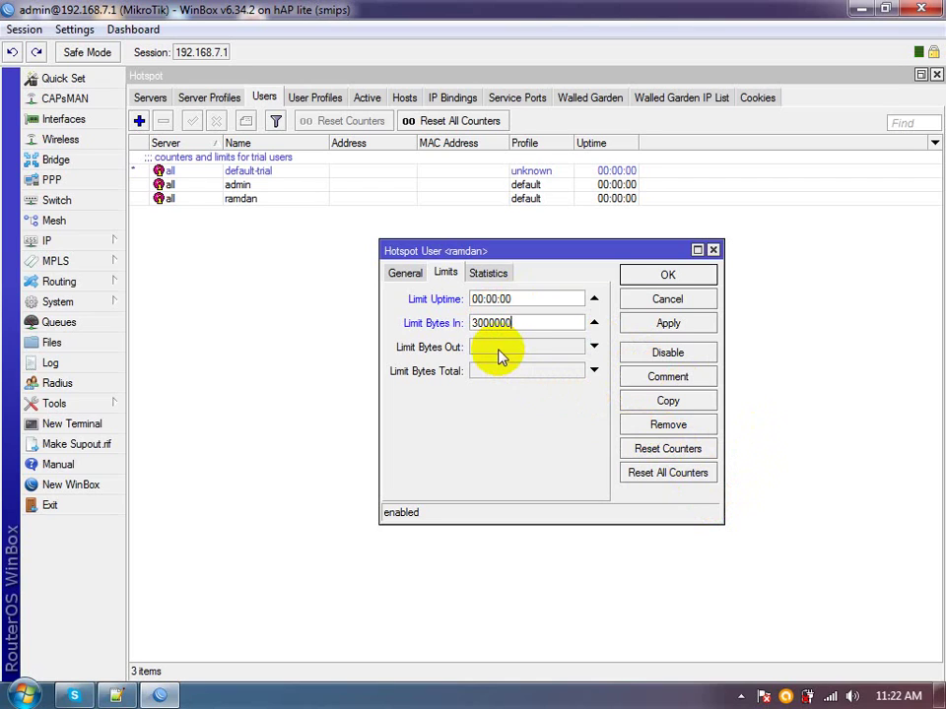
# Leave Limit Bytes Out and Total empty, check Statistics, and save the user with OK
pyautogui.click(498, 353)
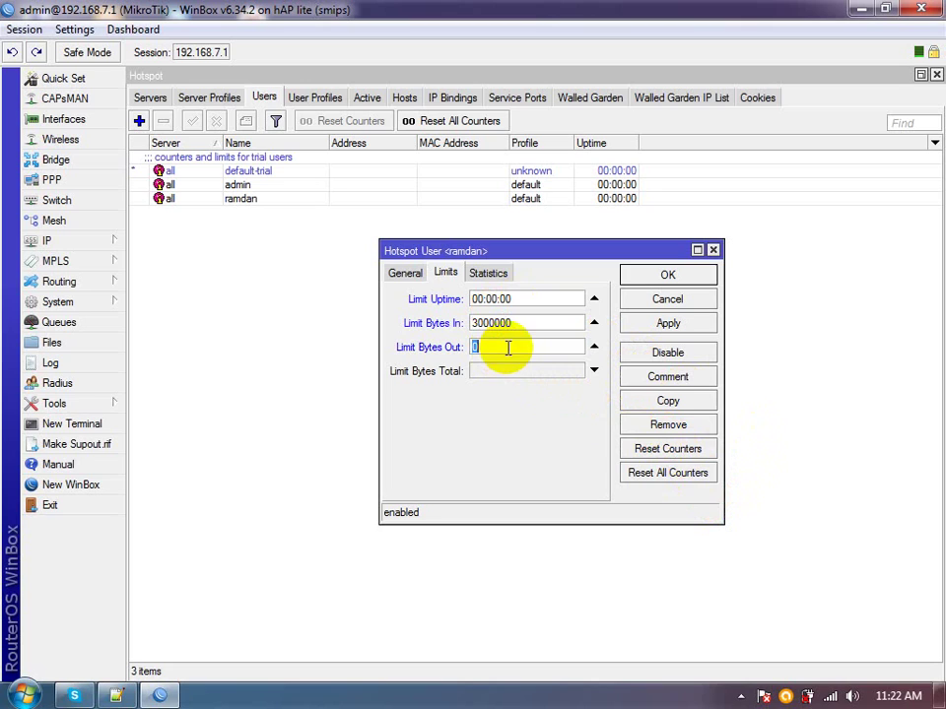
pyautogui.click(507, 372)
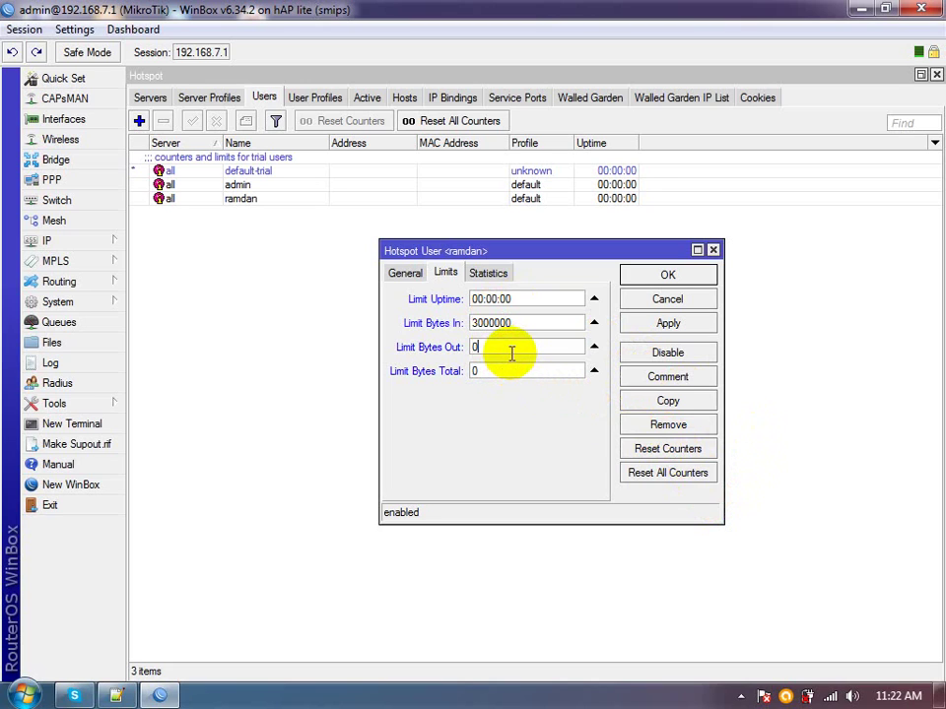
pyautogui.click(595, 347)
pyautogui.click(594, 371)
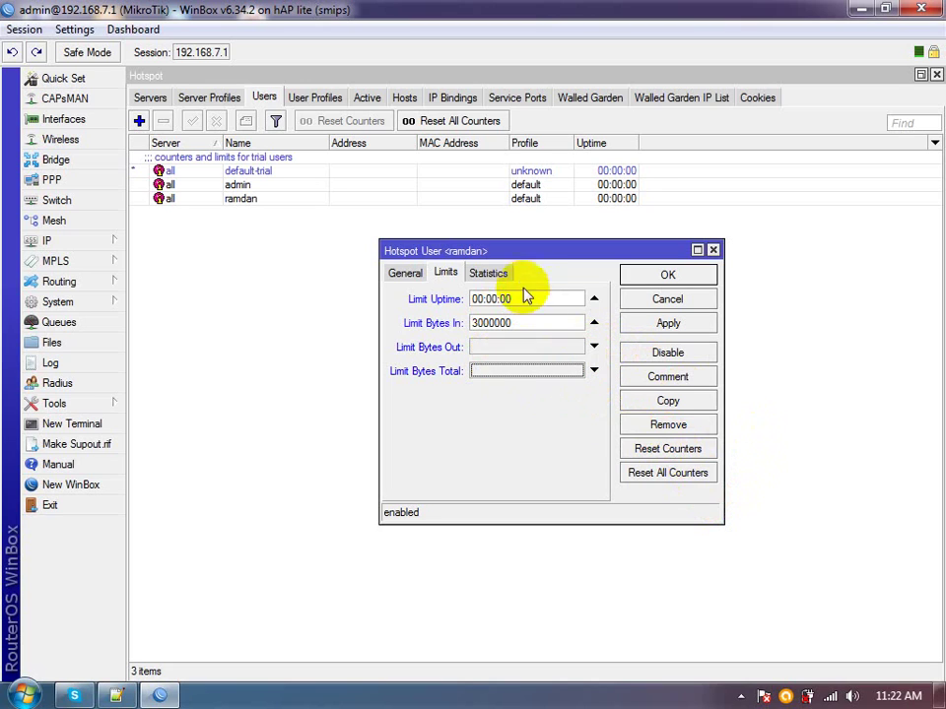
pyautogui.click(505, 280)
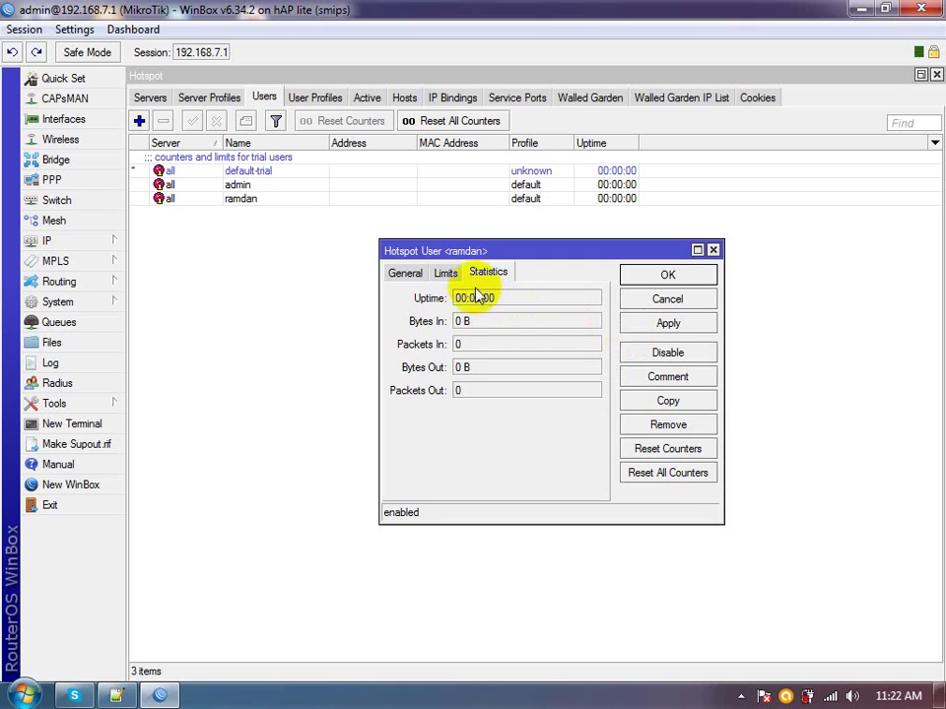
pyautogui.click(708, 277)
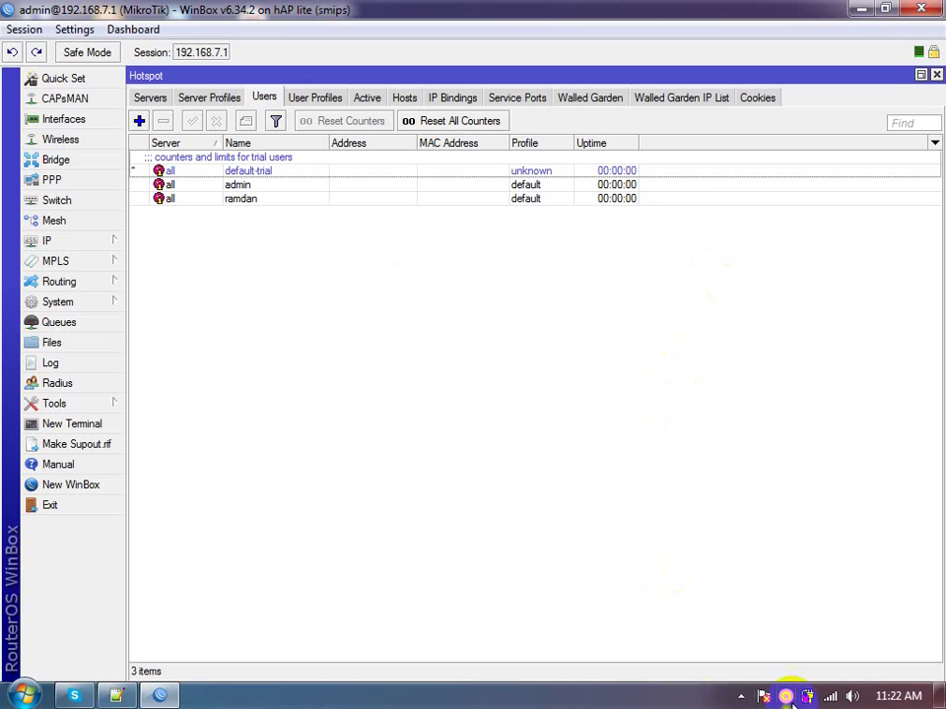
# Show the hidden notification-area icons in the system tray
pyautogui.click(741, 697)
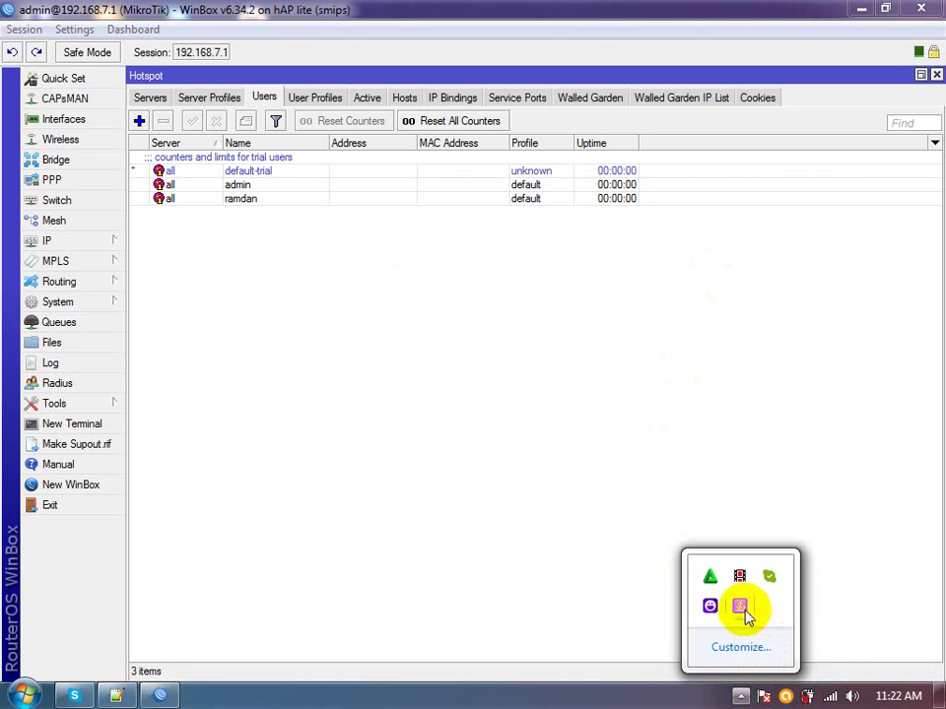